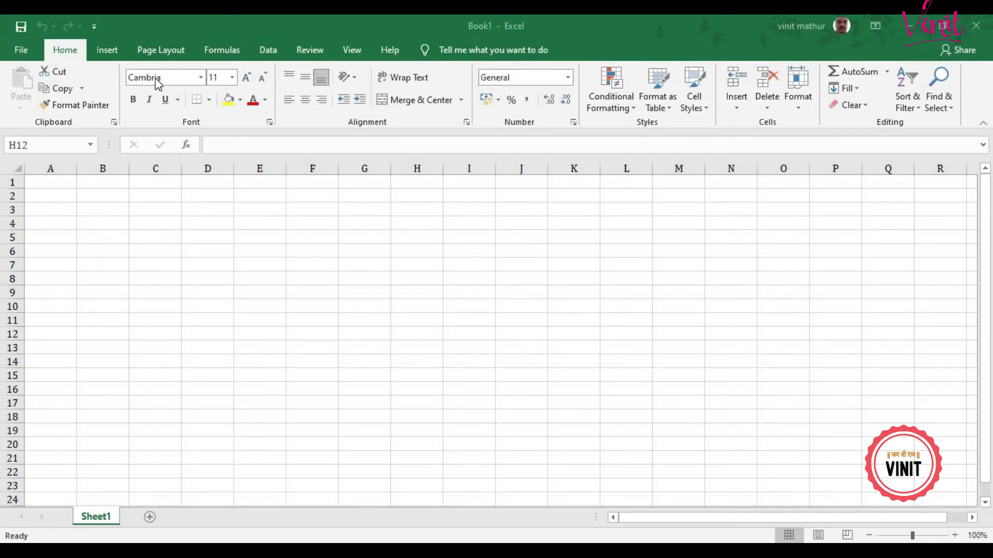
Step: Enter the value 1 in cell G6
left_click(855, 89)
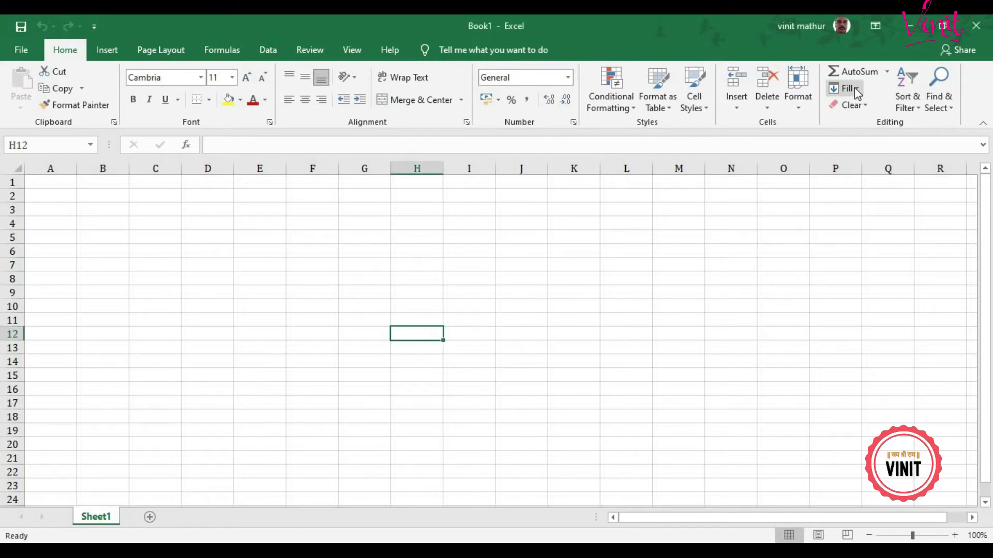
left_click(854, 88)
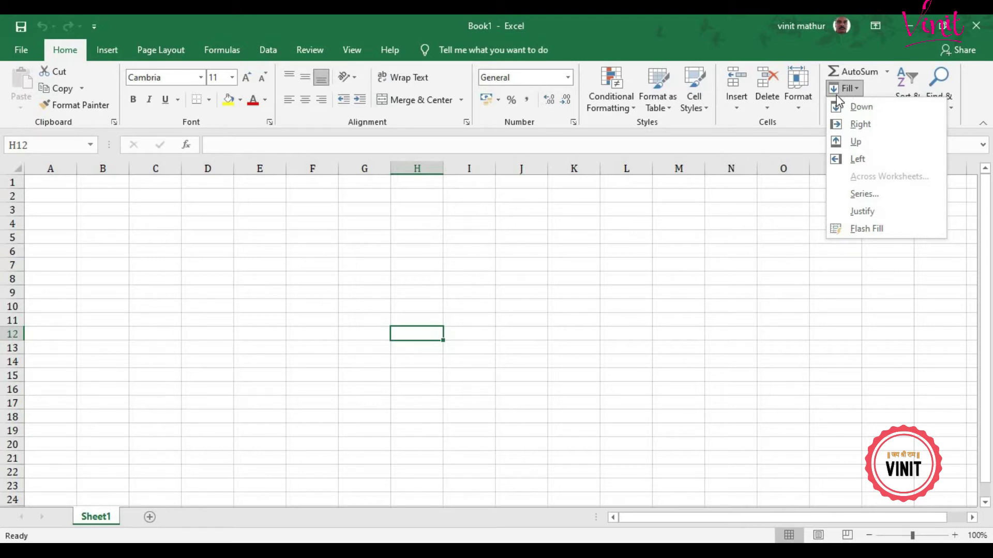
left_click(346, 260)
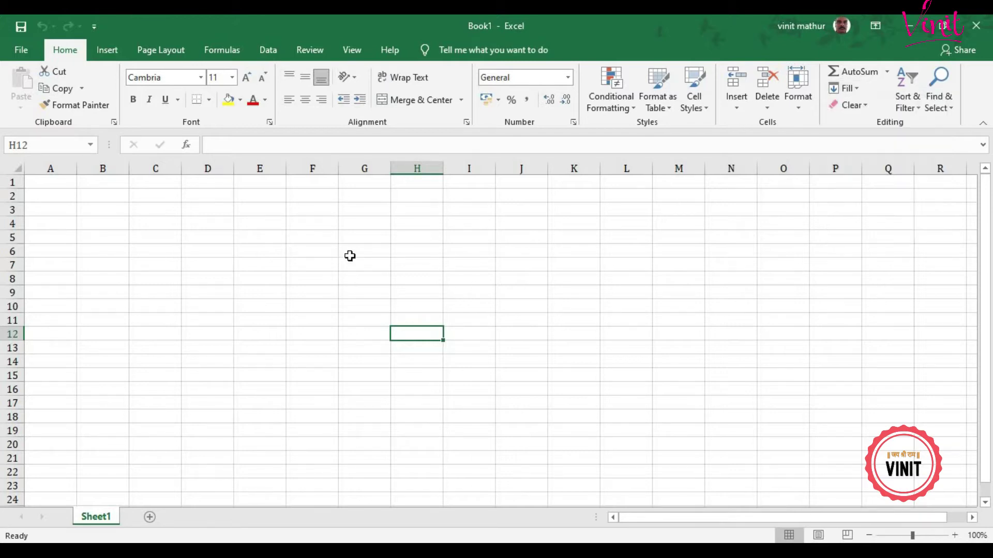
left_click(350, 252)
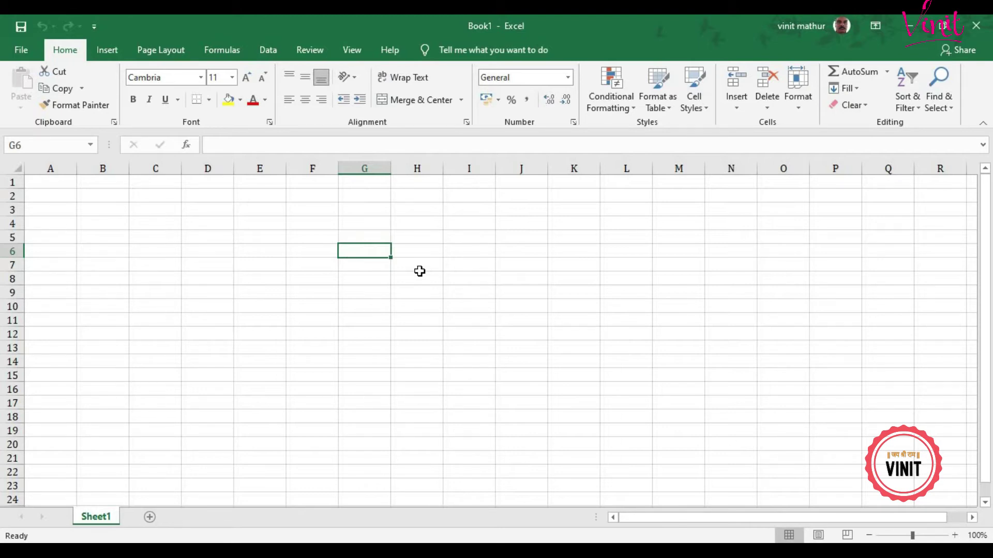
type("1")
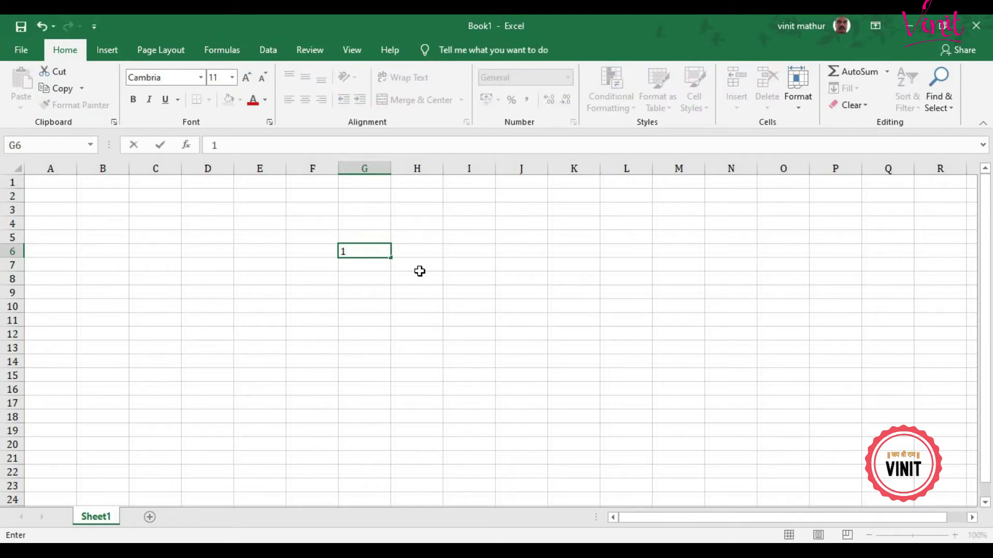
key("Return")
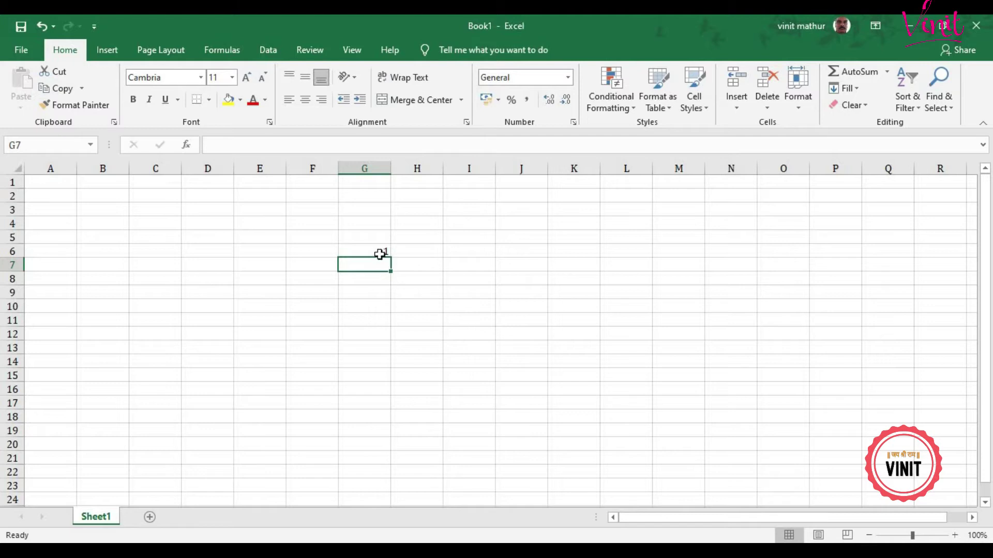
Step: Fill the 1 down from G6 through G46 with Fill Down
left_click_drag(379, 251, 385, 543)
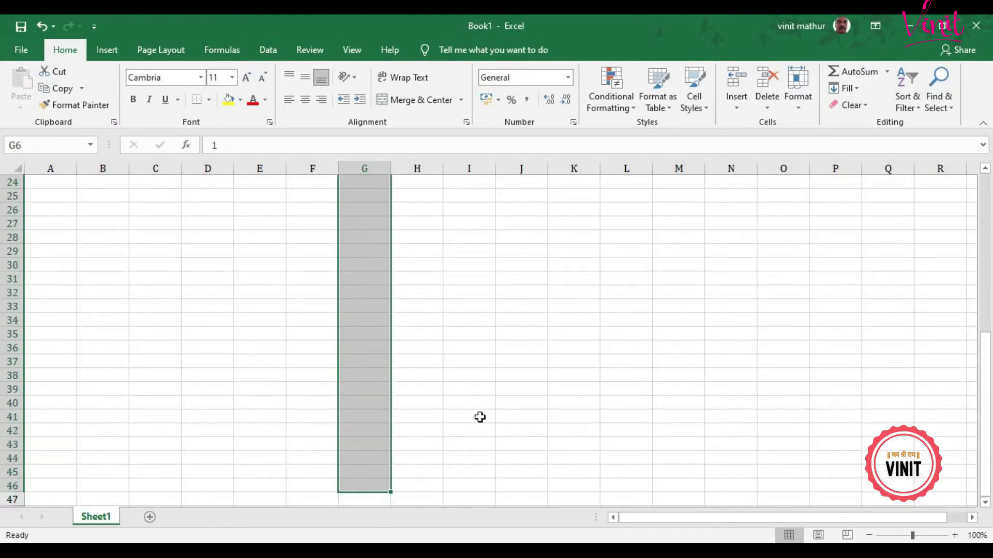
scroll(497, 406, "up", 8)
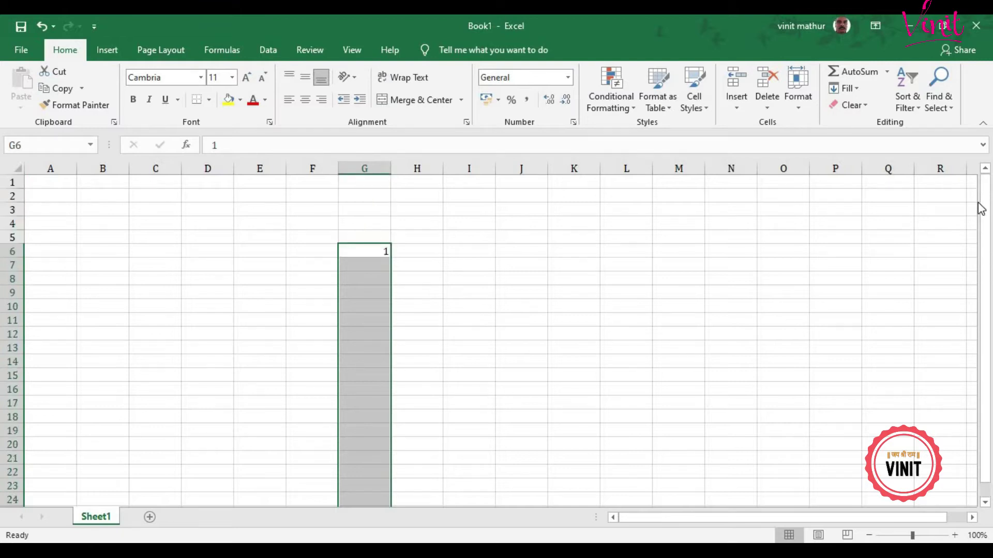
left_click(858, 94)
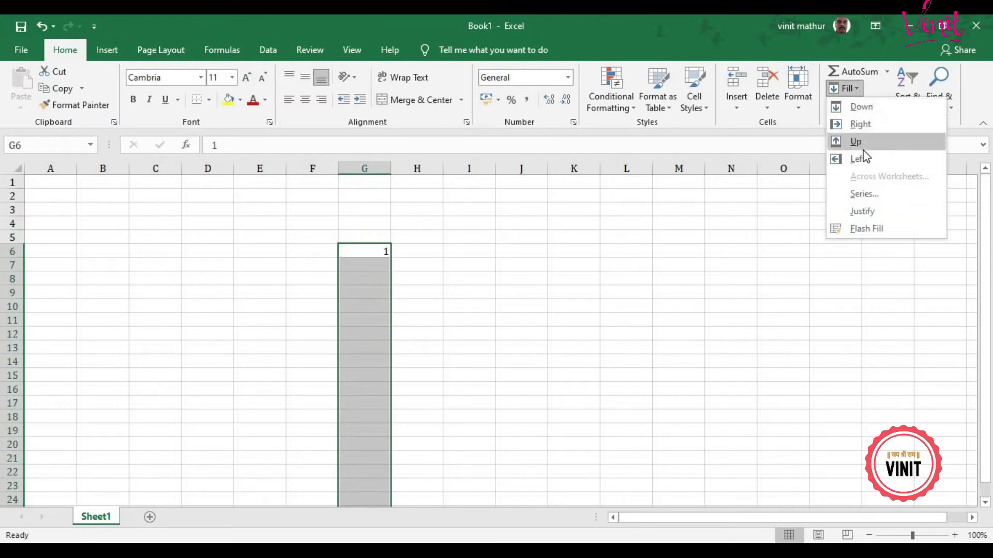
left_click(861, 107)
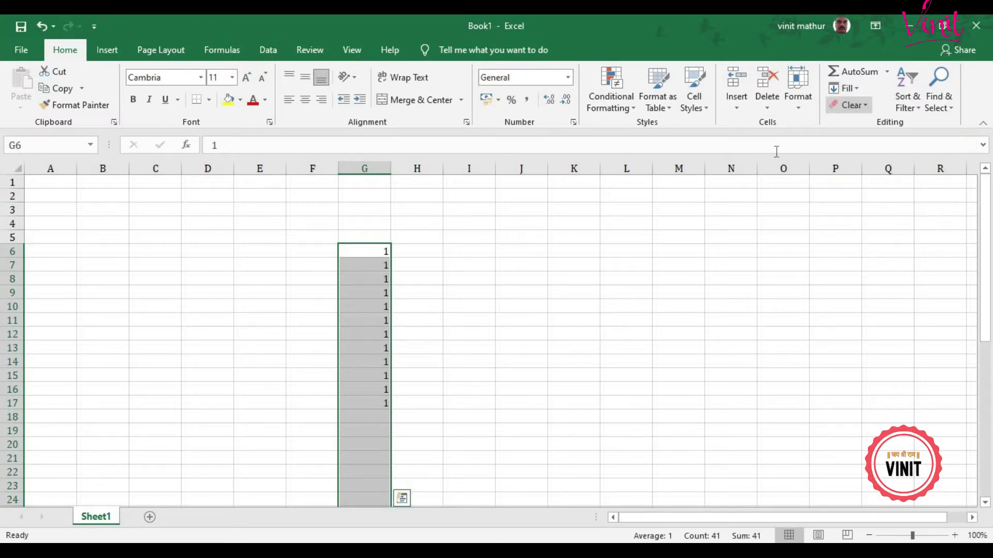
scroll(554, 319, "down", 3)
scroll(554, 319, "down", 7)
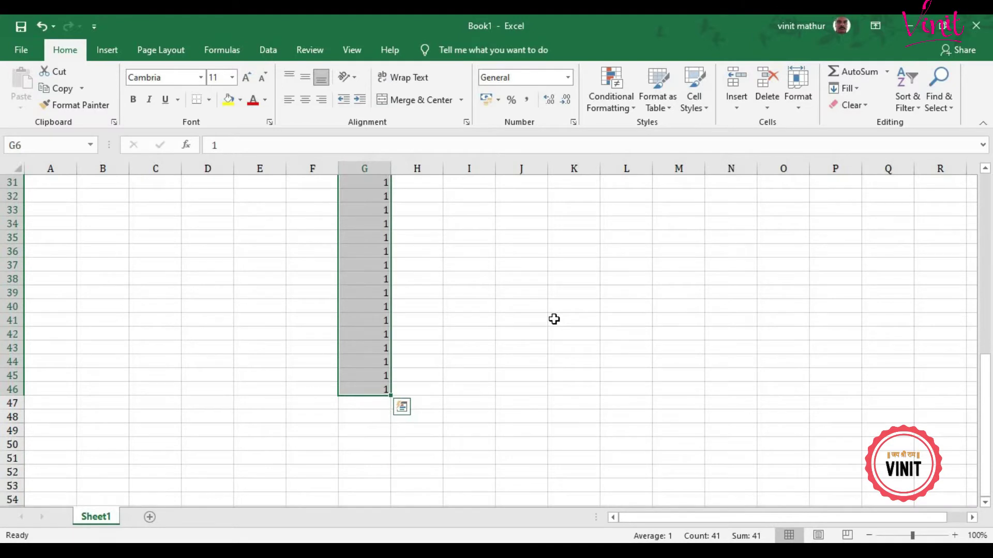
scroll(554, 319, "up", 9)
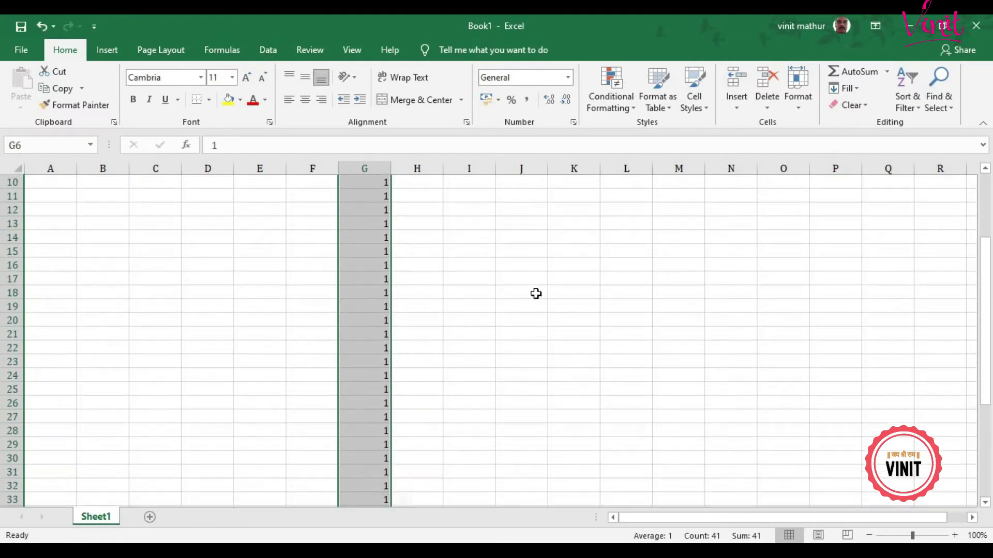
left_click(530, 219)
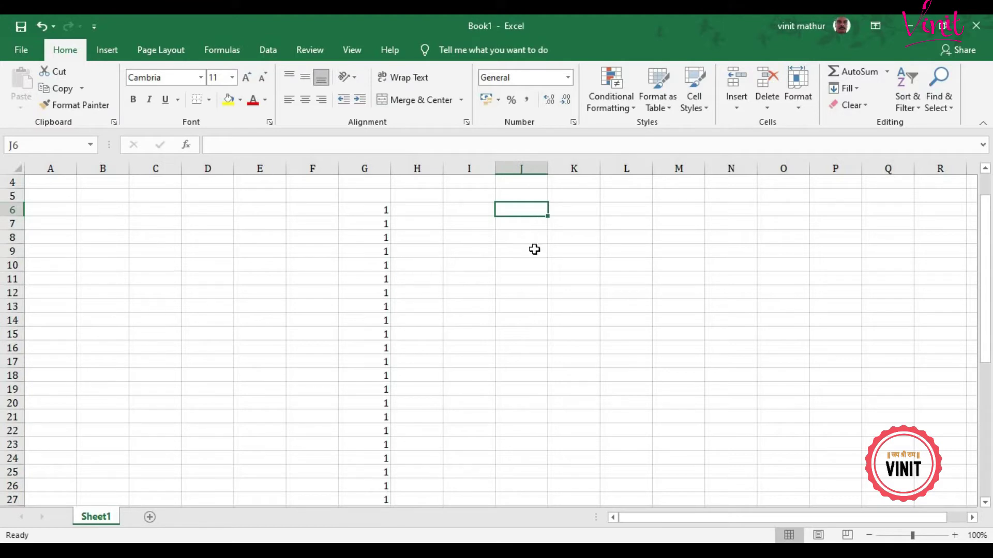
Step: Enter Male in J6 and drag it down through J24
type("Male")
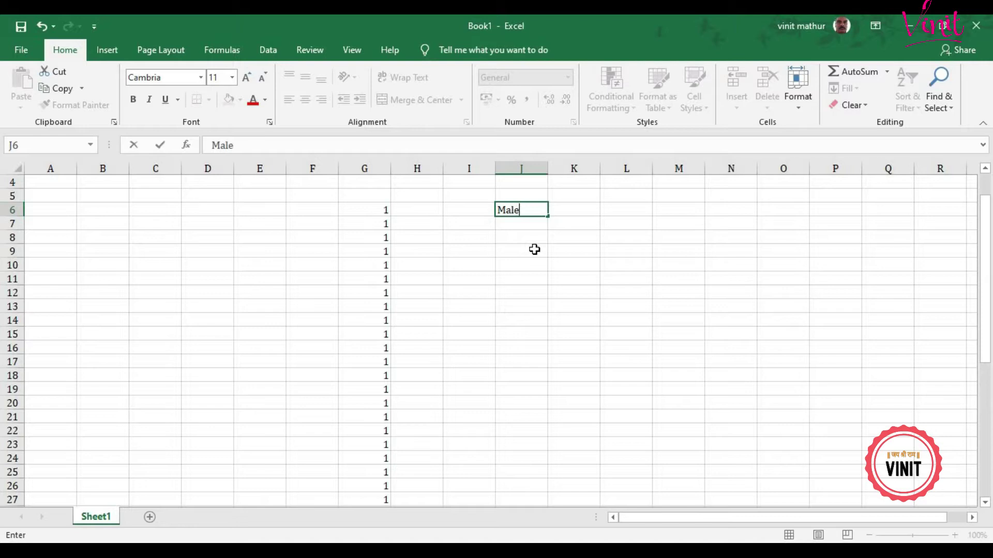
key("Return")
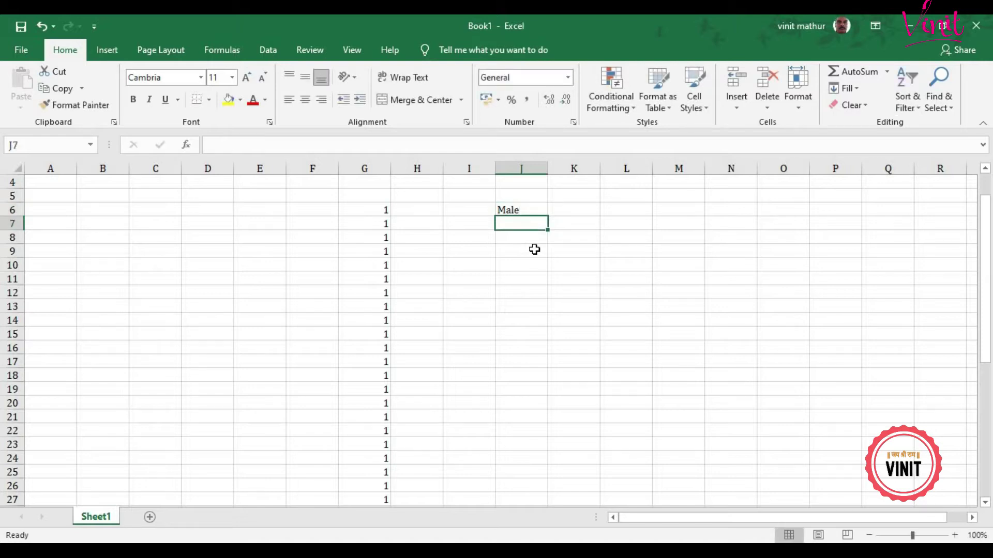
left_click(530, 209)
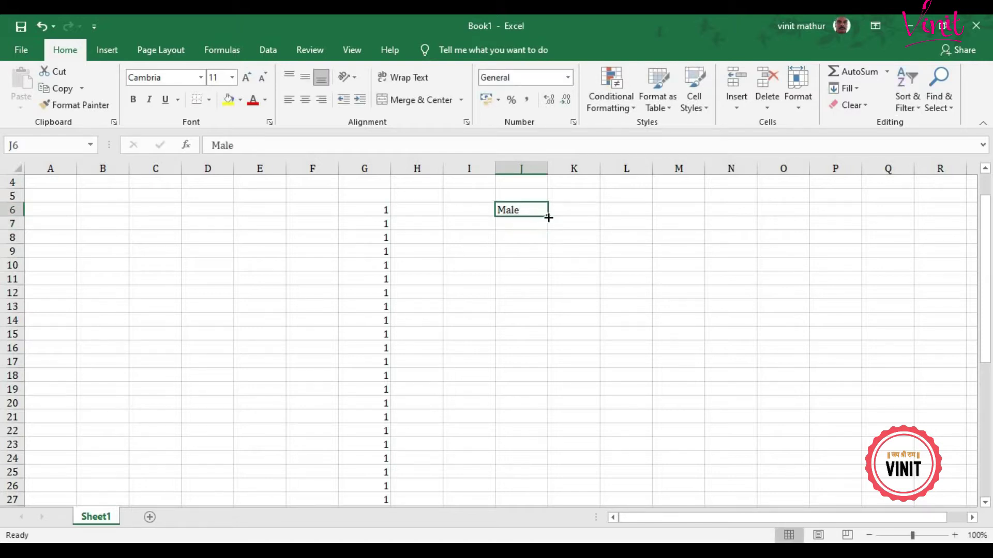
left_click_drag(549, 218, 555, 470)
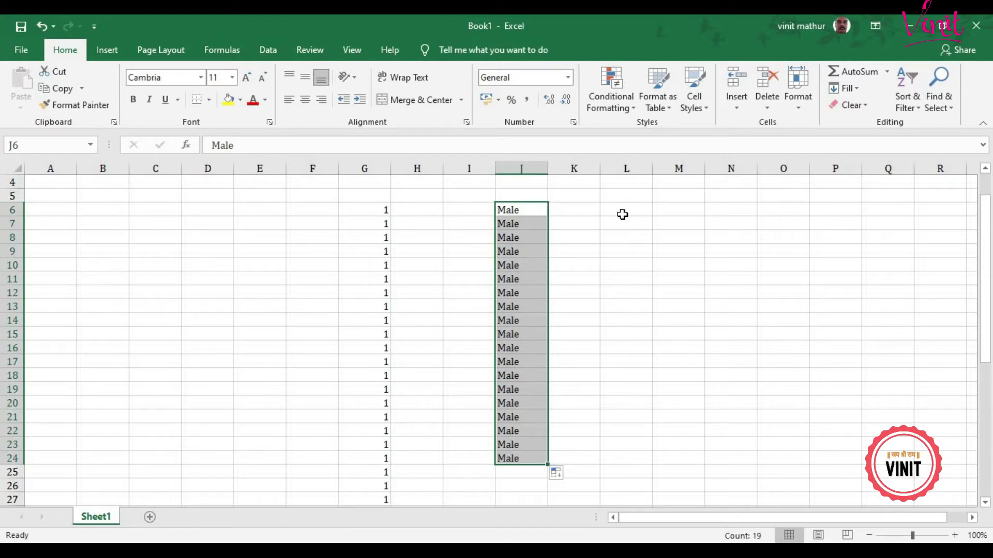
Step: Drag the 1 in G6 down through G15
left_click(382, 213)
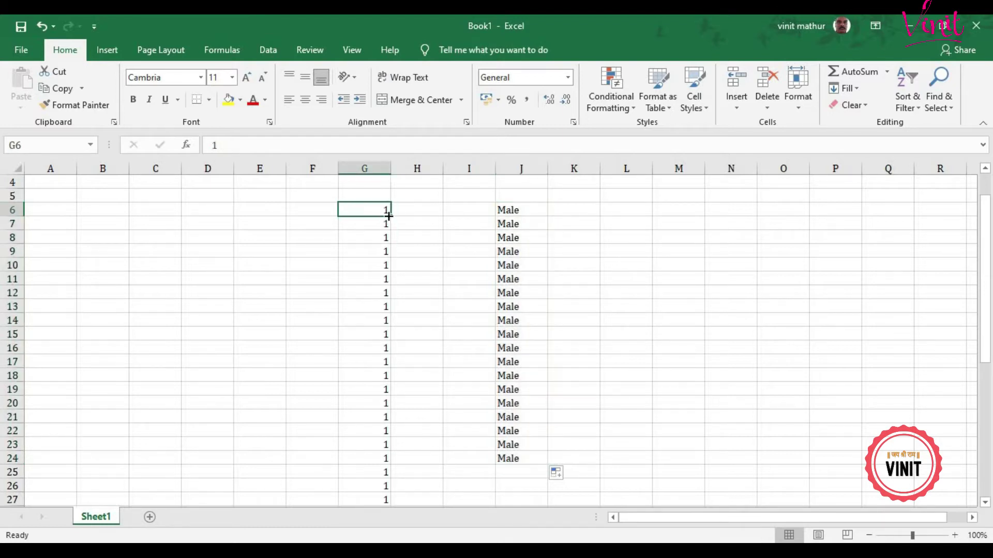
left_click_drag(389, 216, 395, 349)
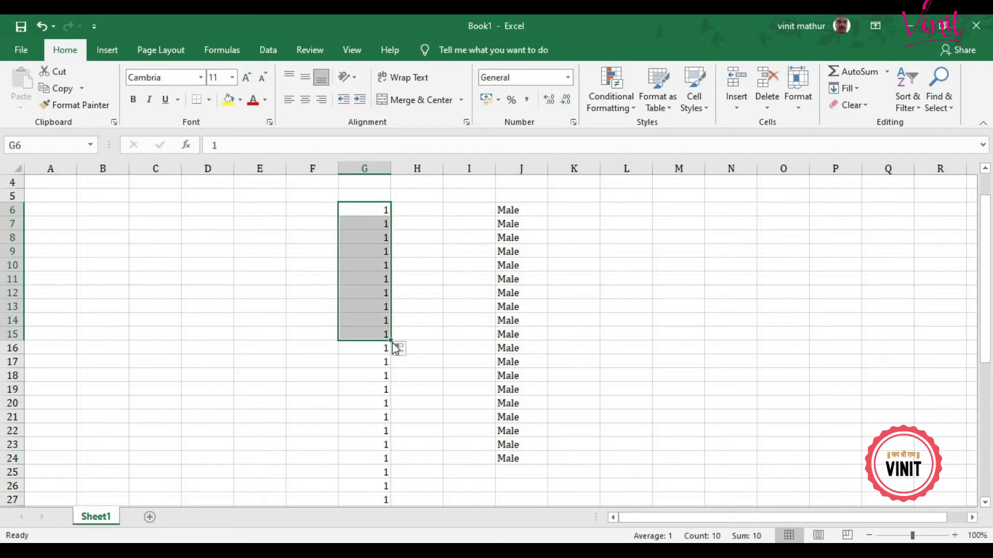
left_click(631, 209)
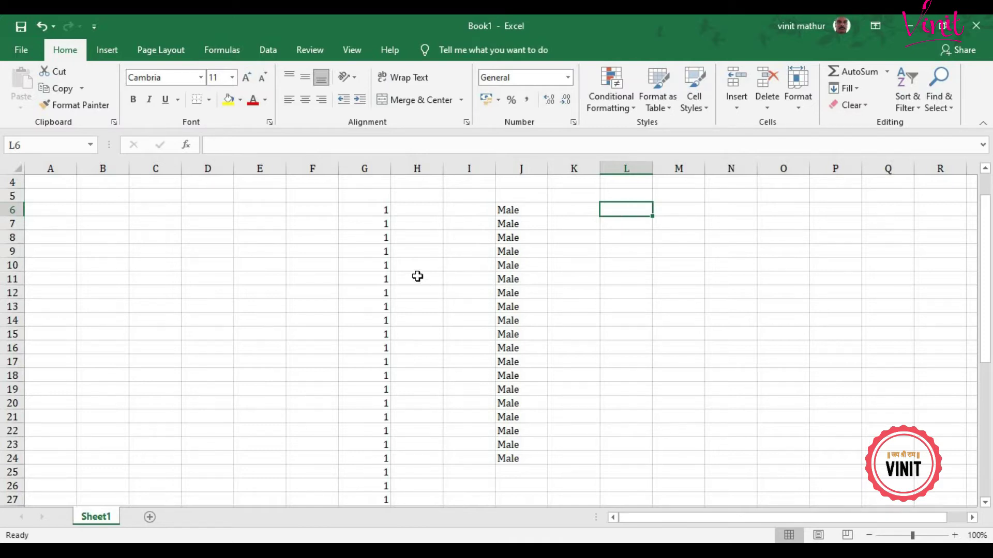
scroll(417, 277, "up", 1)
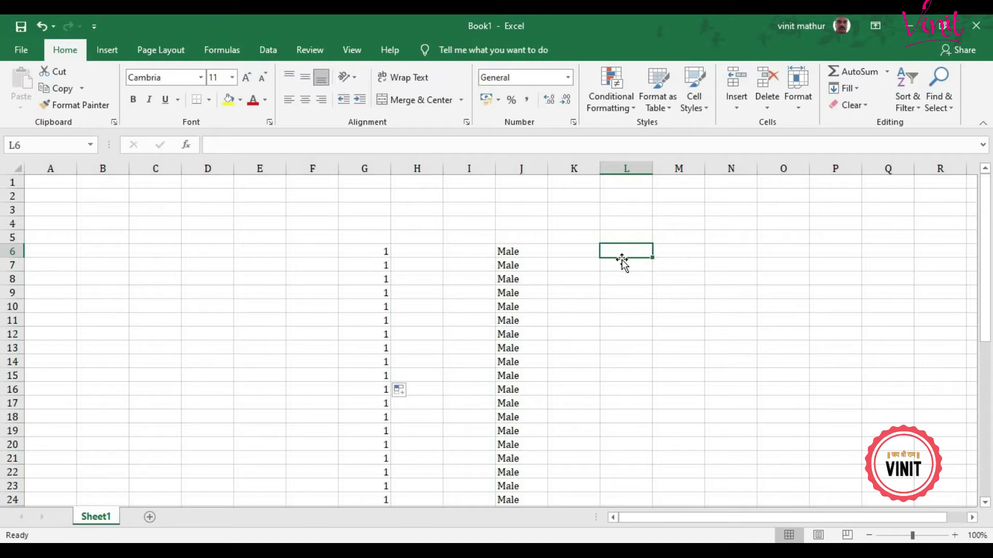
Step: Enter 34 in M6 and fill it right across M6:R6
left_click(687, 257)
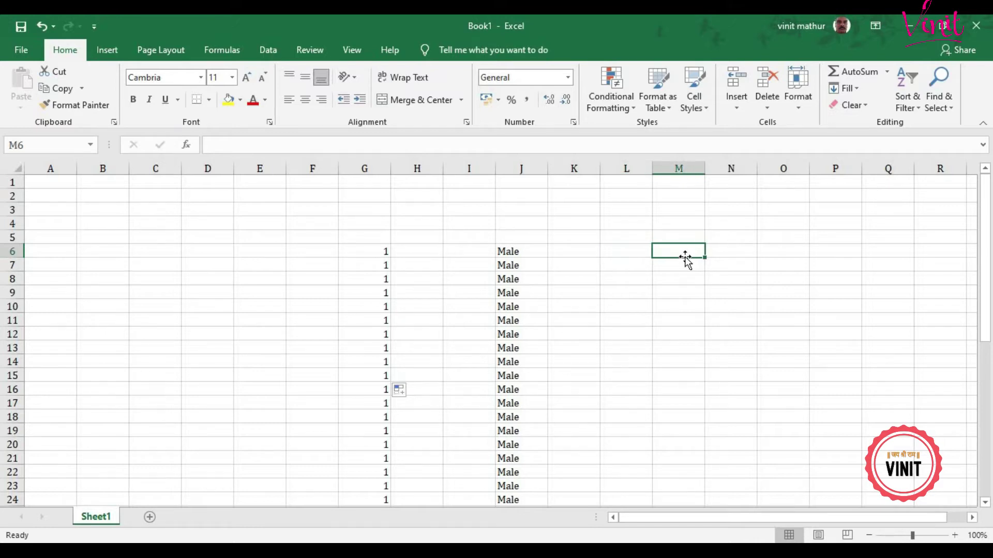
type("34")
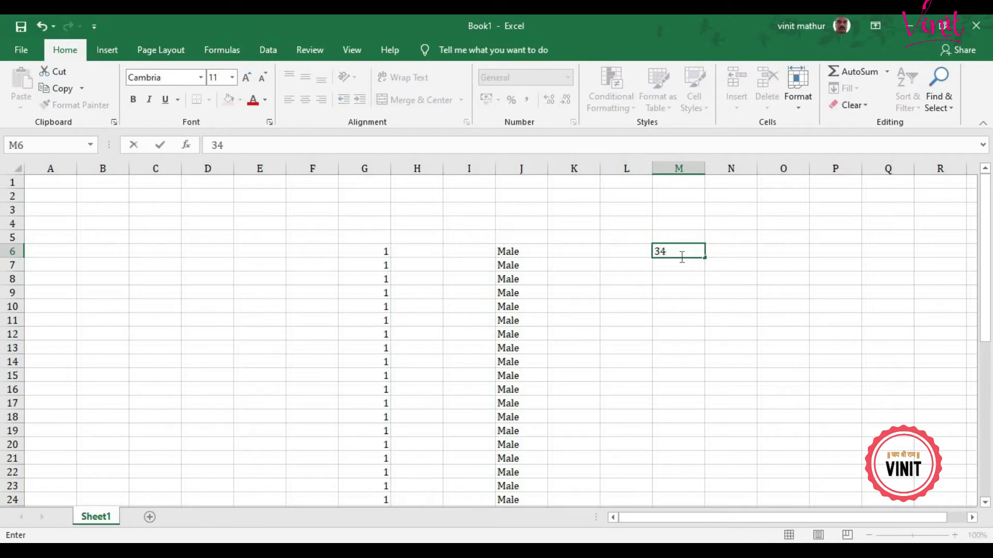
key("Tab")
left_click(673, 252)
left_click_drag(706, 252, 962, 252)
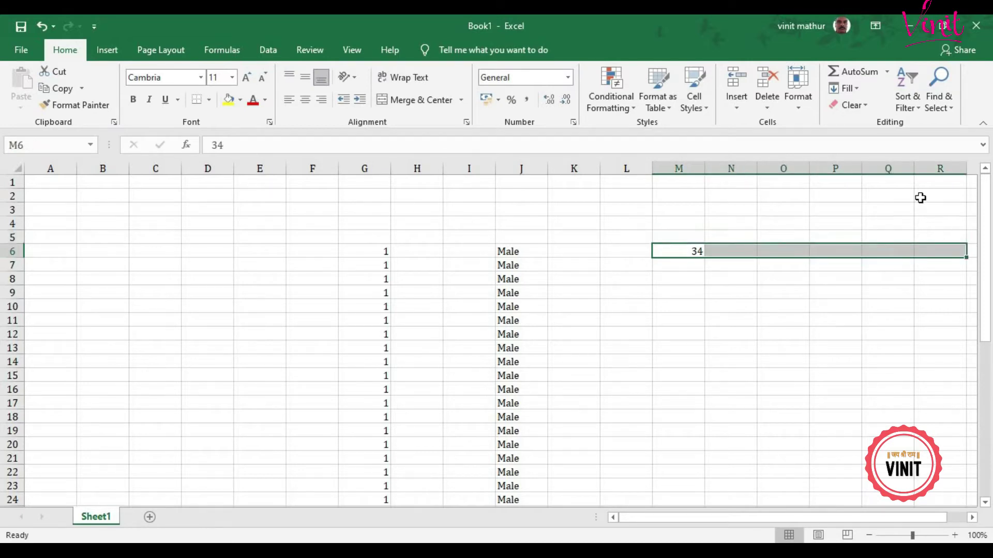
left_click(854, 88)
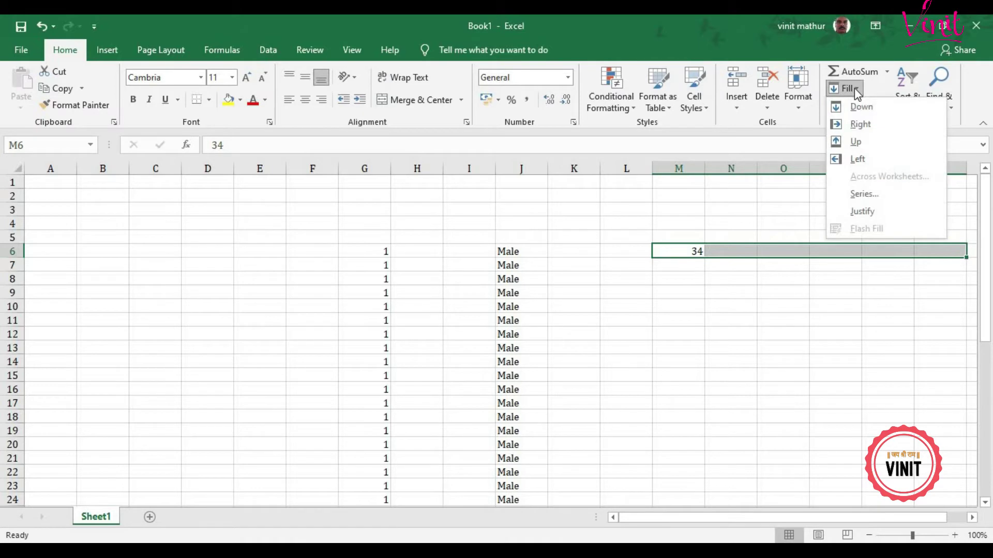
left_click(861, 125)
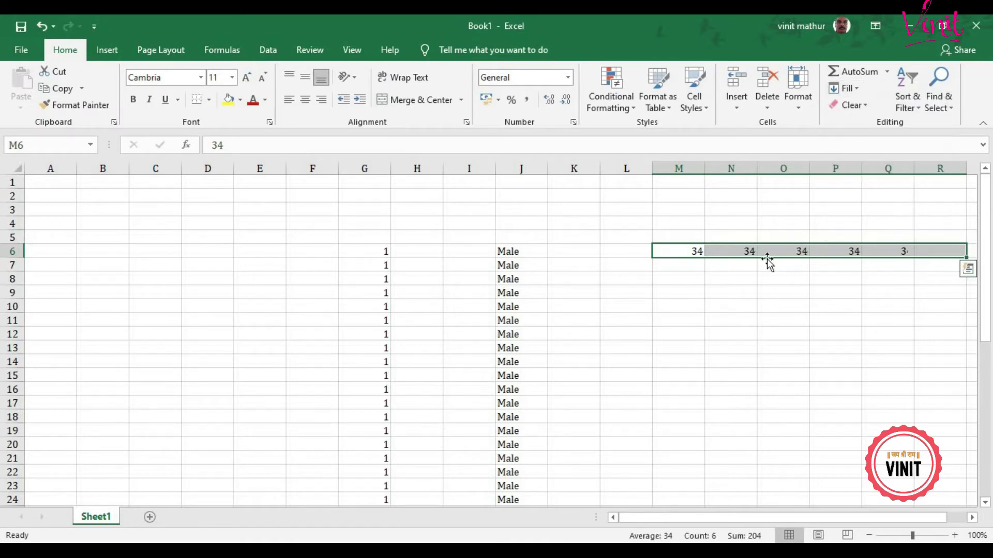
left_click(721, 324)
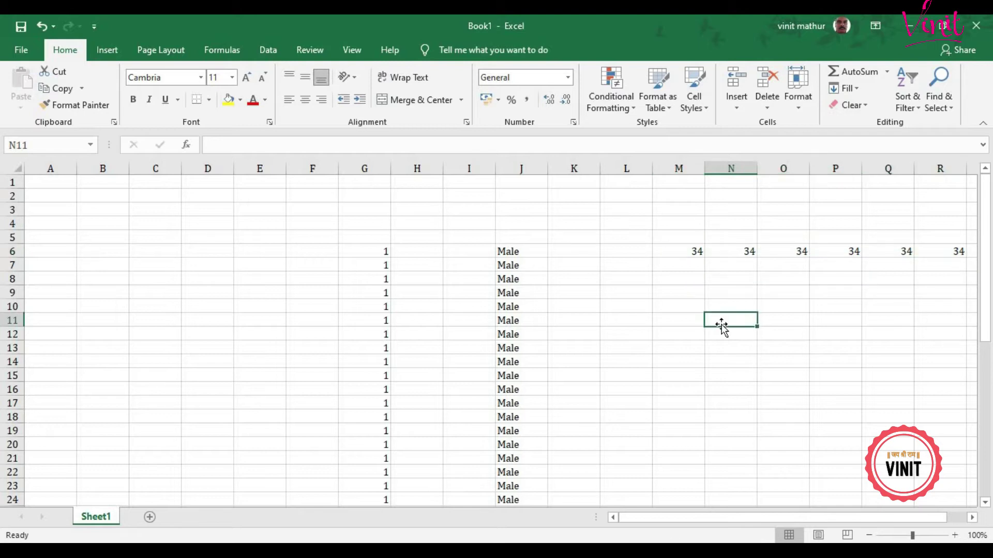
Step: Enter 45 in M8 and drag it right across to R8
left_click(692, 281)
type("45")
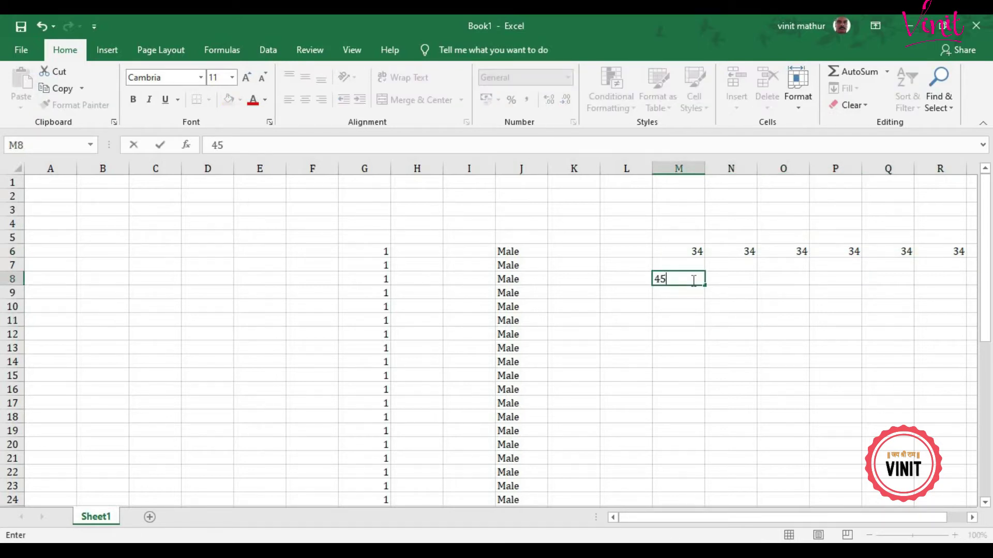
key("Tab")
left_click(692, 280)
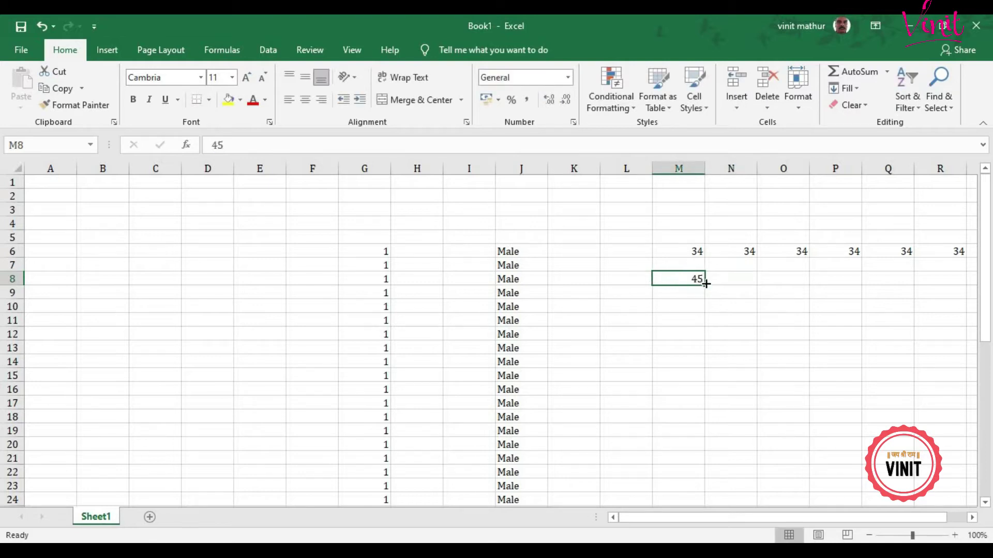
left_click_drag(705, 284, 957, 282)
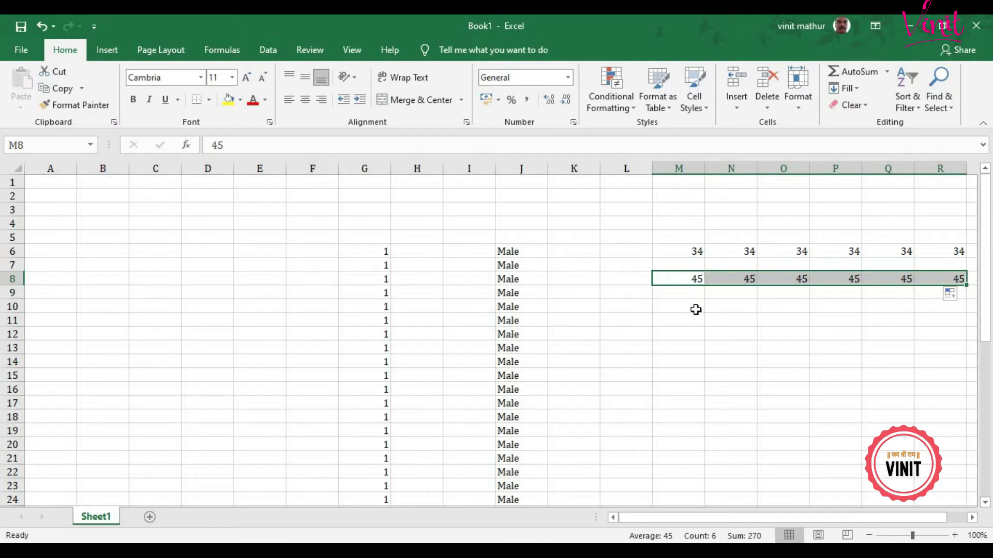
Step: Enter Female in K11, fill it up through K4, then select the whole sheet
left_click(577, 324)
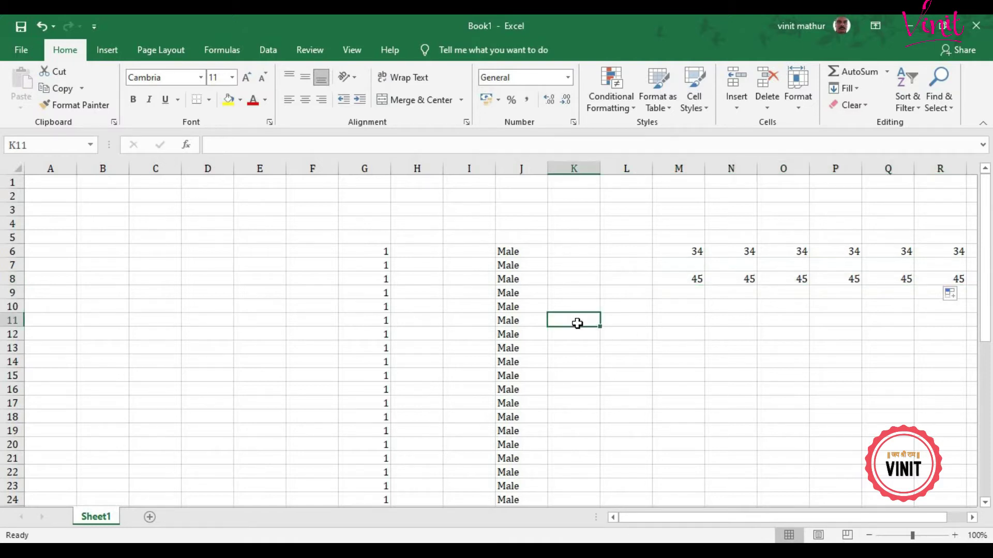
type("Fem")
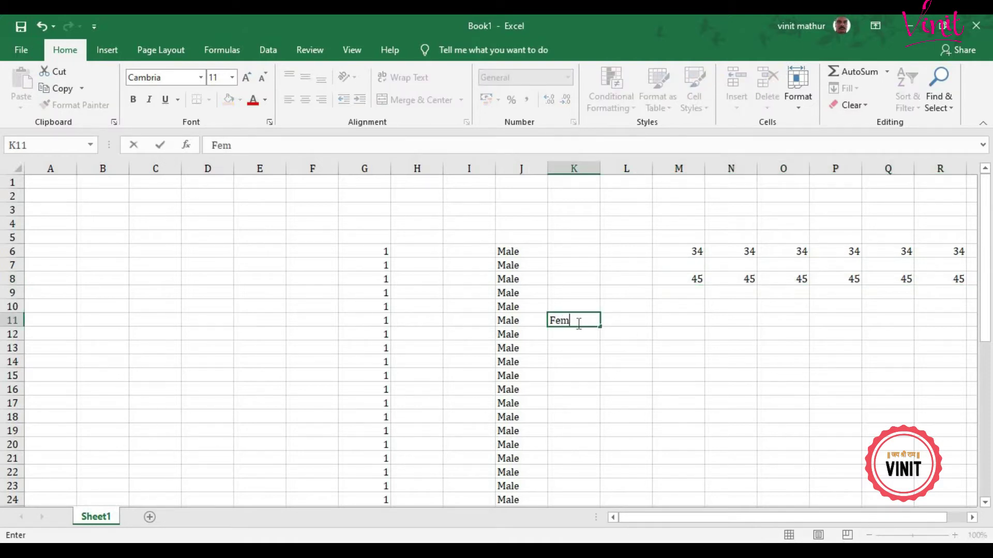
type("ale")
key("Return")
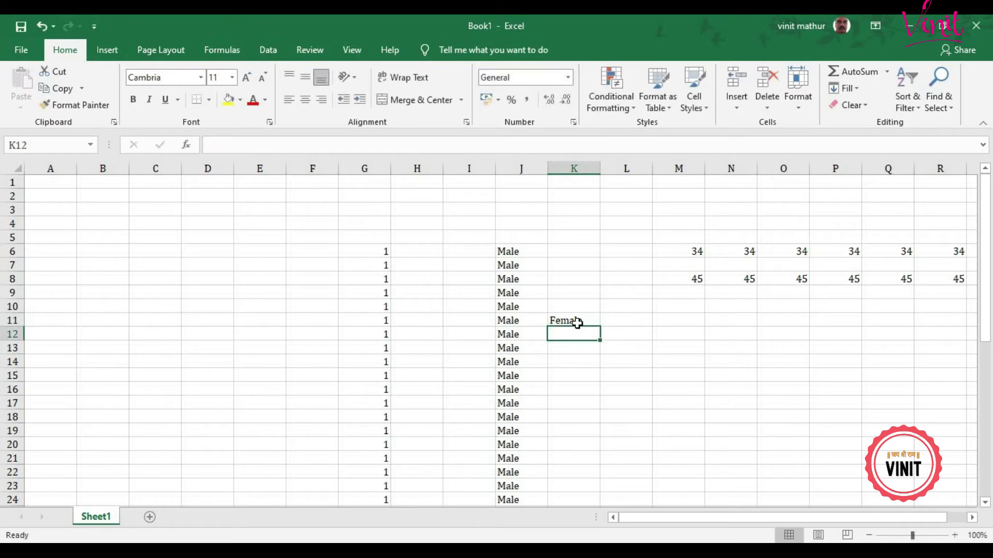
left_click(577, 324)
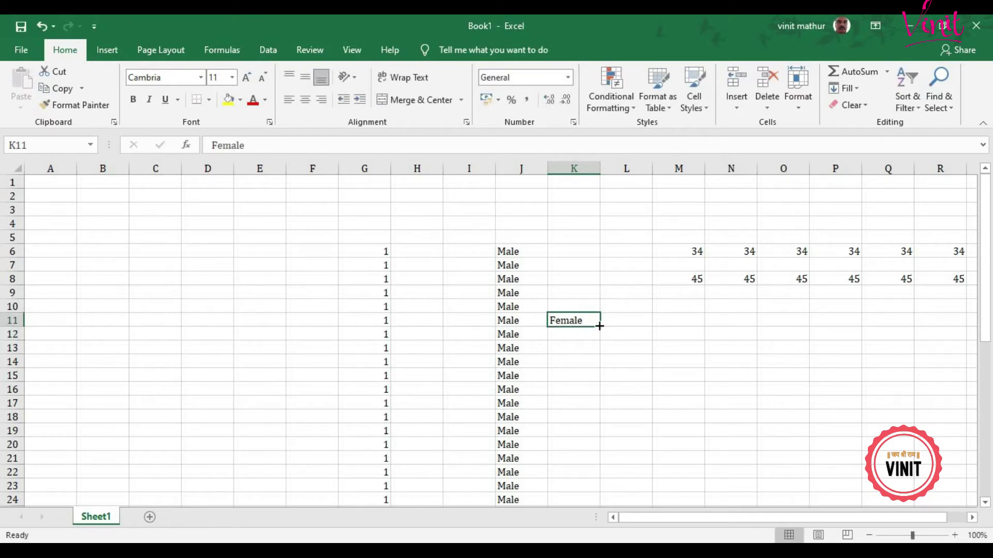
left_click_drag(586, 310, 596, 220)
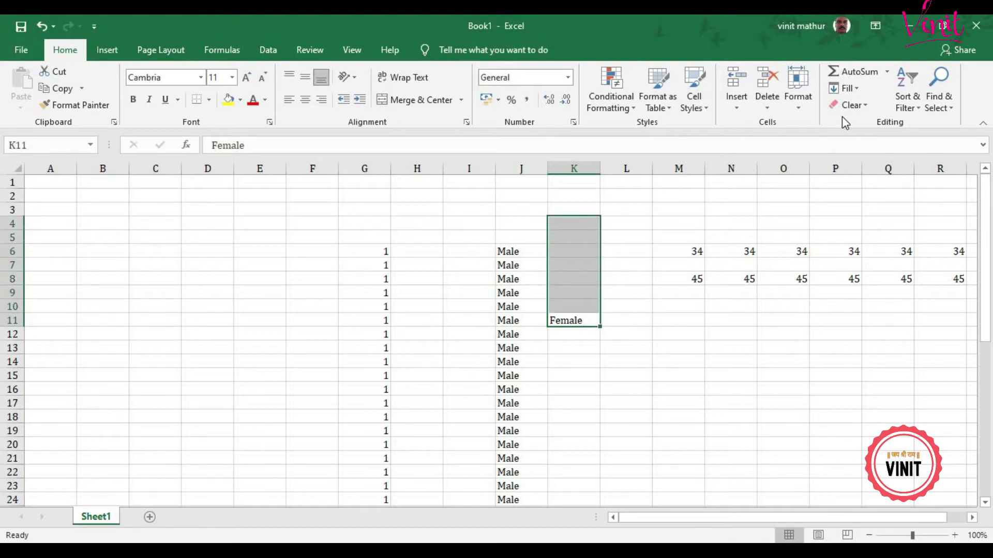
left_click(861, 89)
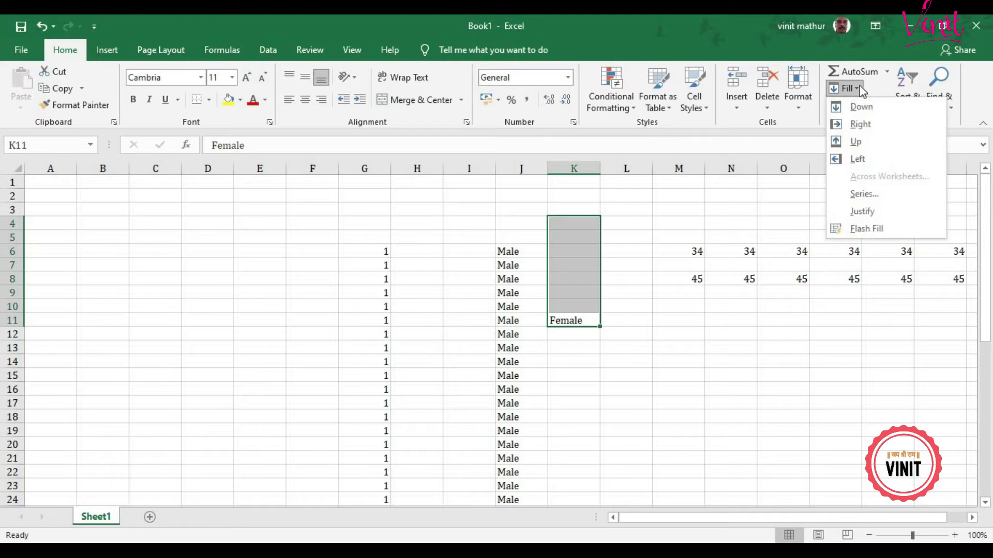
left_click(868, 141)
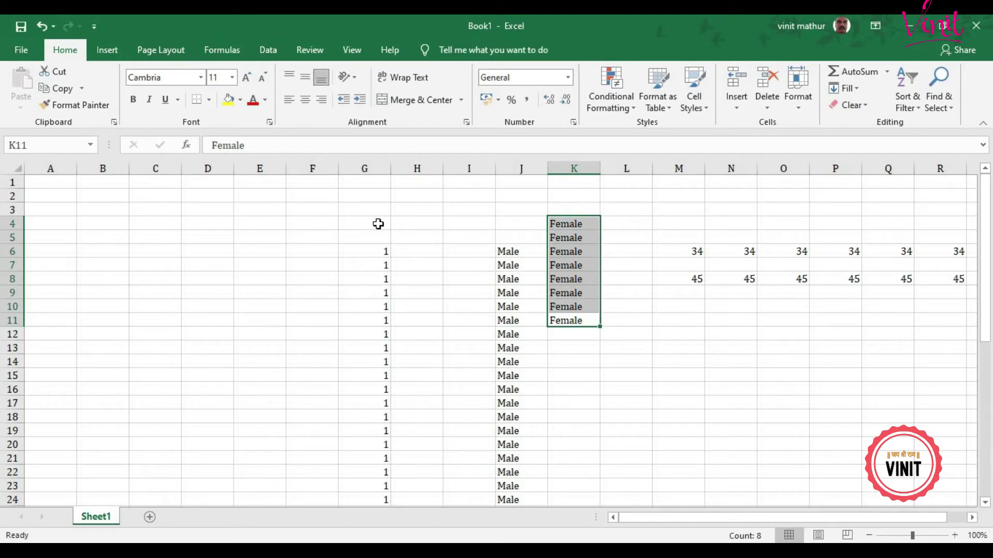
key("ctrl+a")
key("ctrl+a")
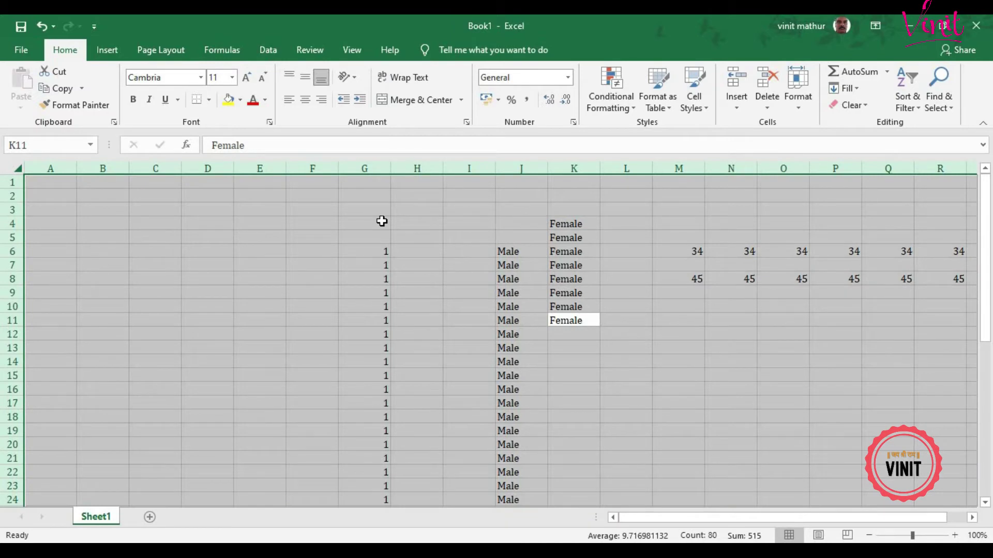
Step: Clear all data from the sheet and glance at the Series fill settings
key("Delete")
left_click(386, 228)
left_click(390, 275)
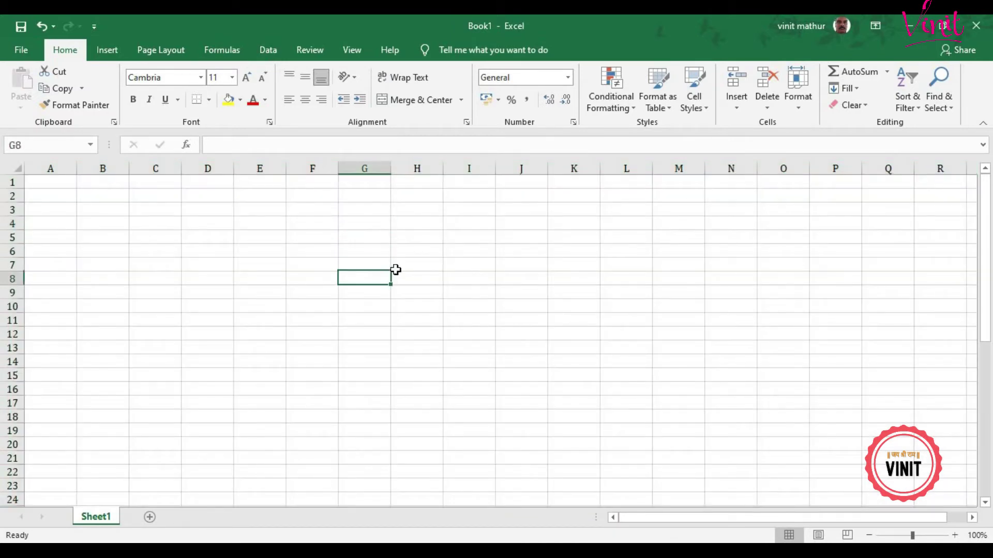
left_click(855, 88)
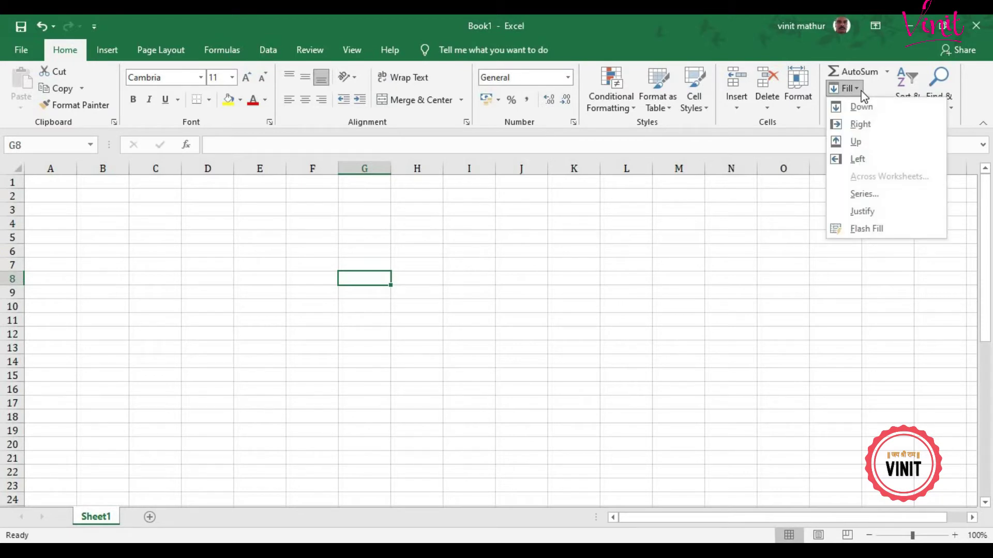
left_click(879, 194)
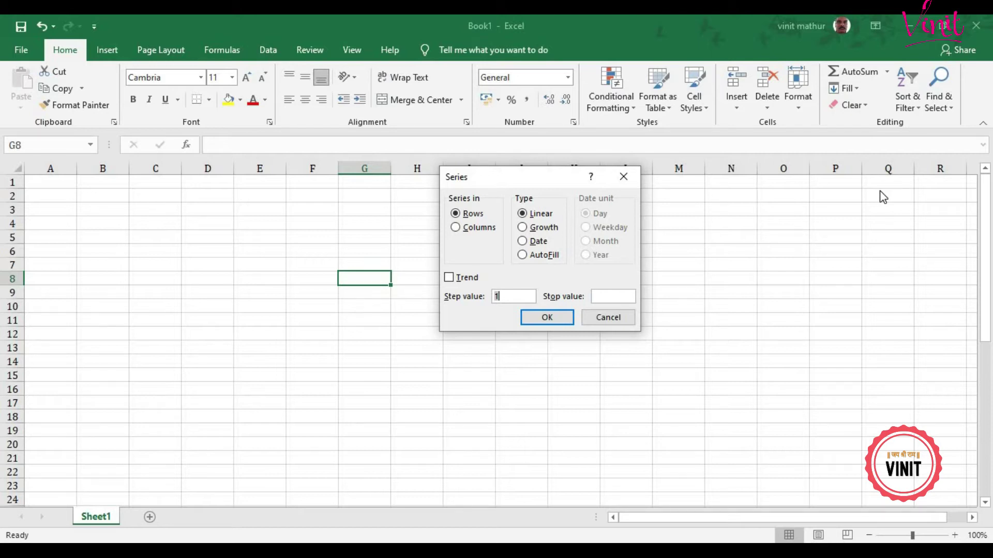
left_click(541, 317)
Step: Enter 4 in E5 and 6 in E6
left_click(251, 253)
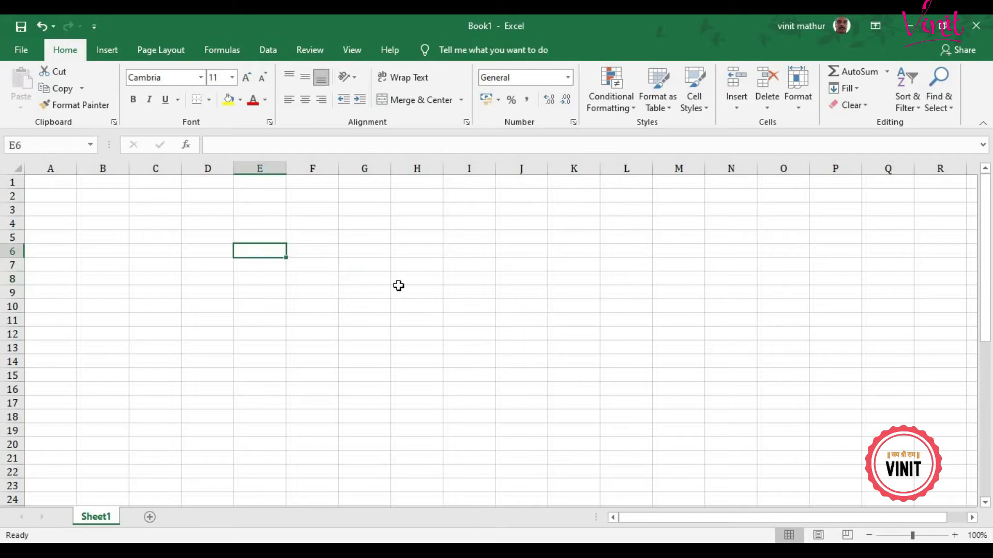
key("Up")
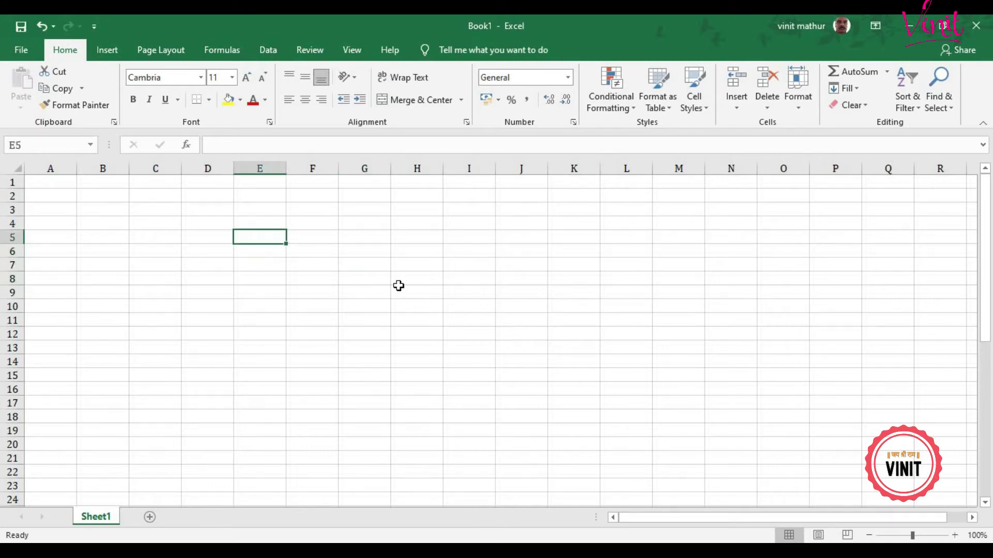
type("4")
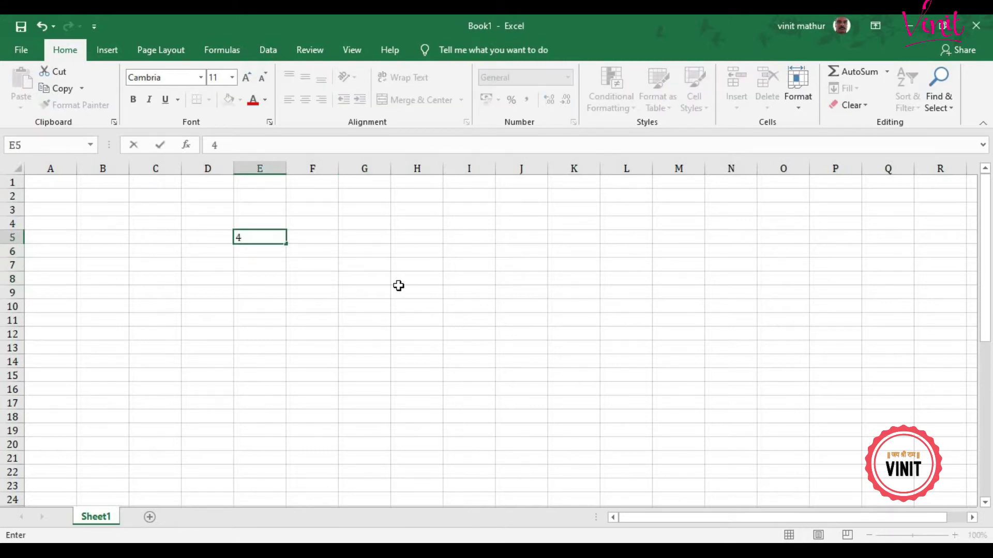
key("Return")
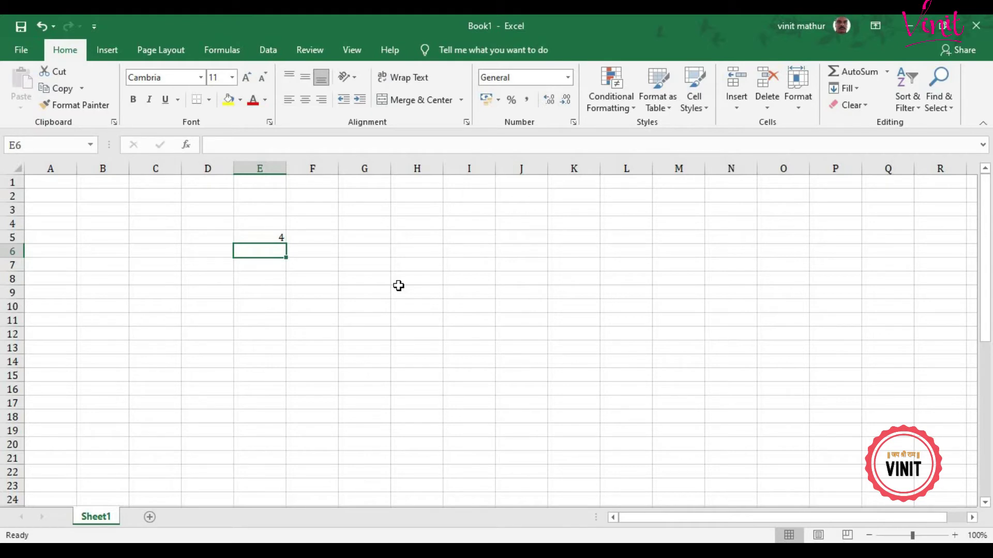
type("8")
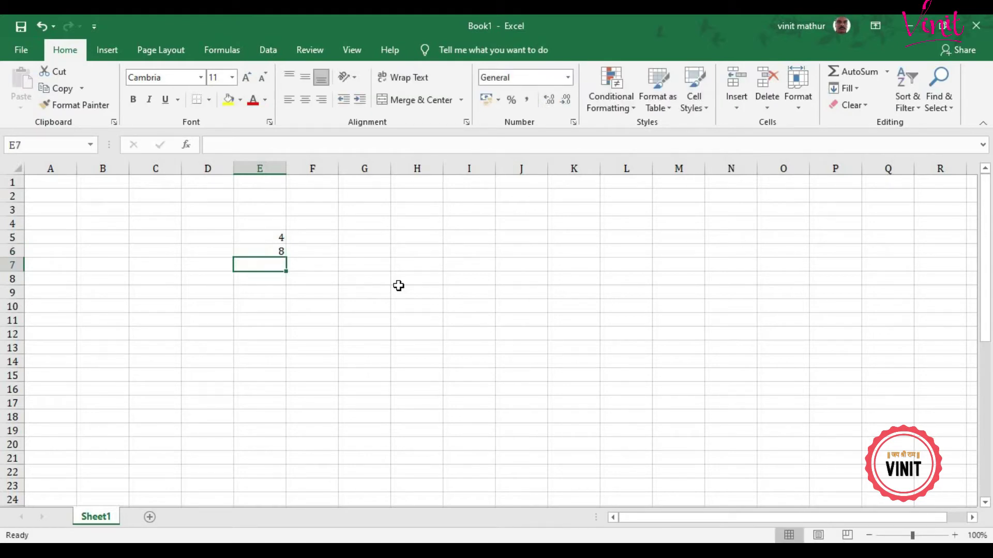
key("Up")
type("6")
key("Return")
Step: Extend the 4, 6 pattern down to E19, ending at 32
left_click(278, 241)
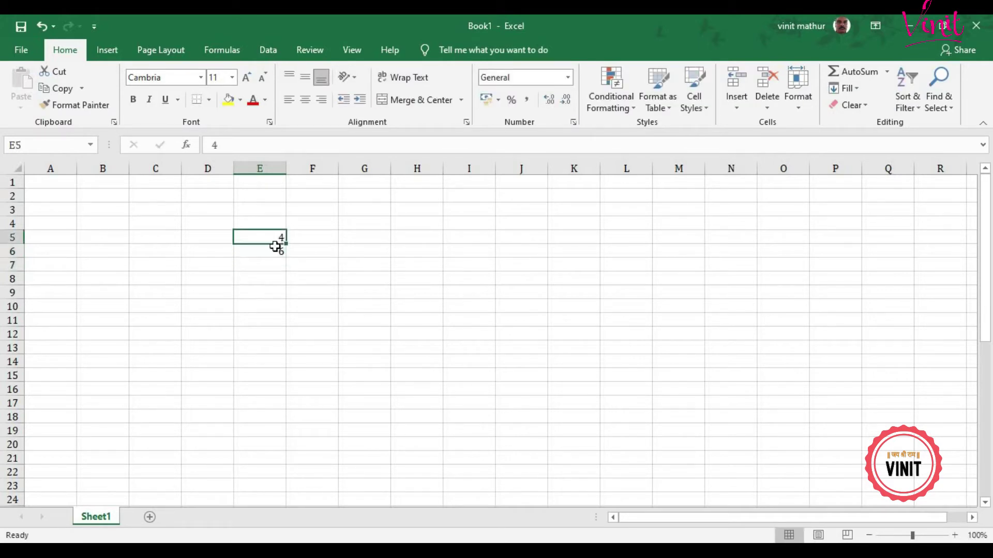
left_click_drag(275, 247, 287, 257)
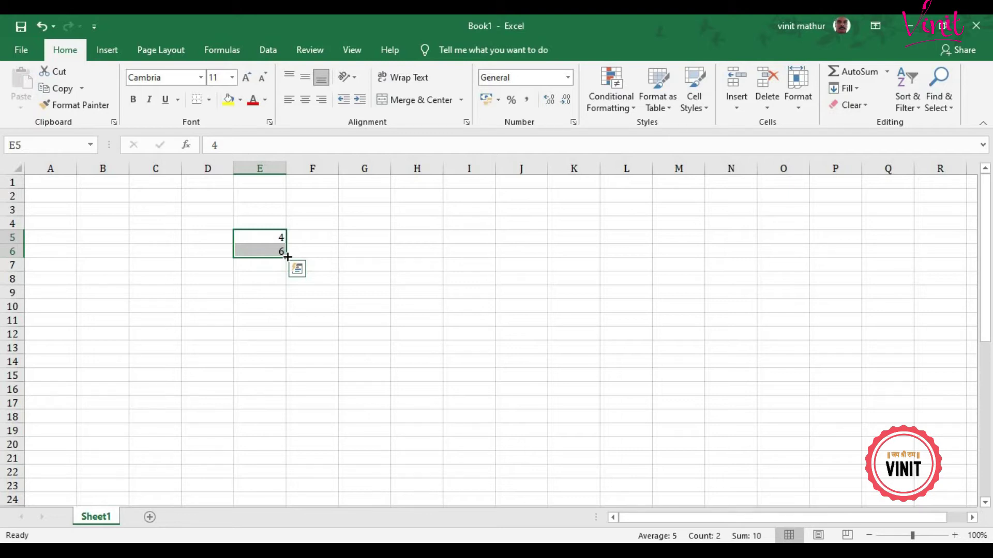
left_click_drag(288, 257, 277, 438)
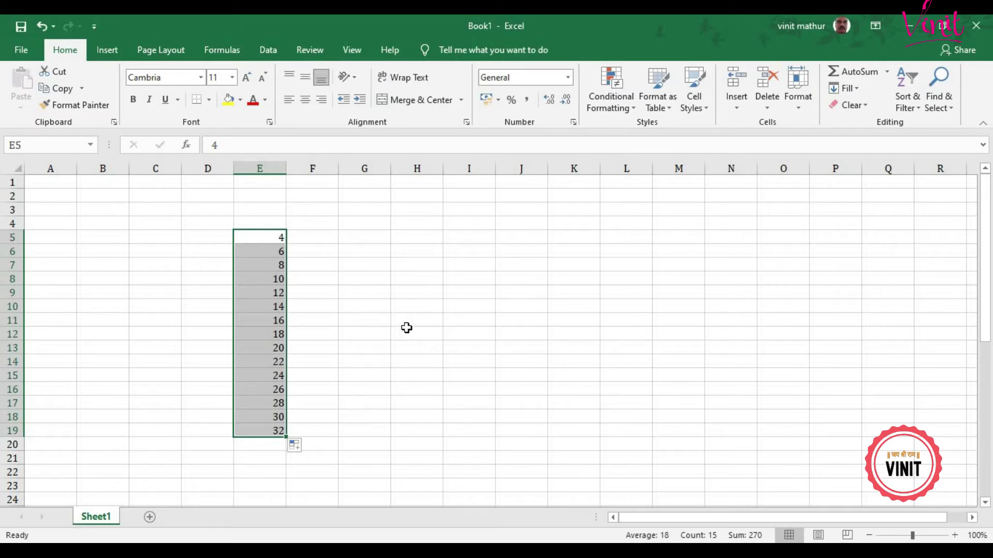
left_click(428, 237)
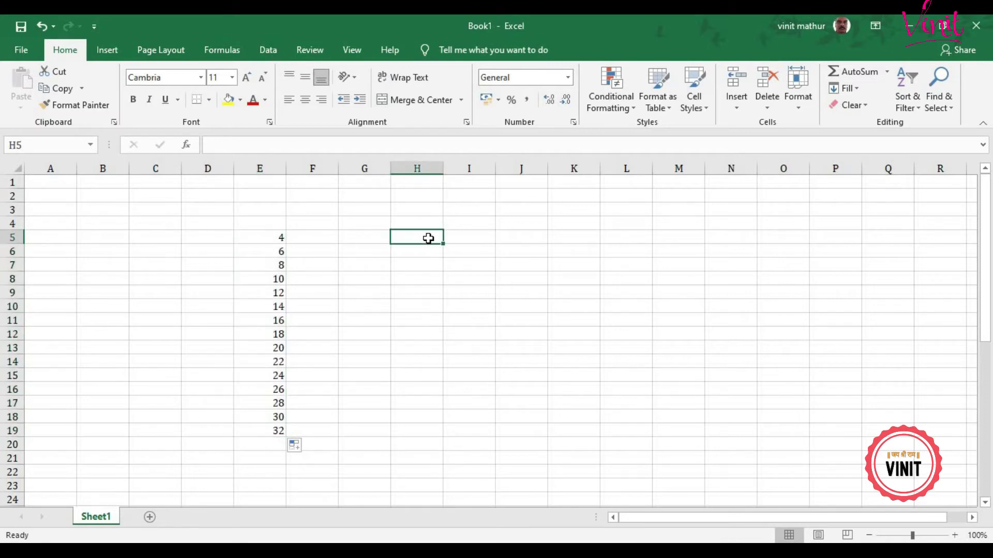
Step: Enter 4 in cell H5
type("4")
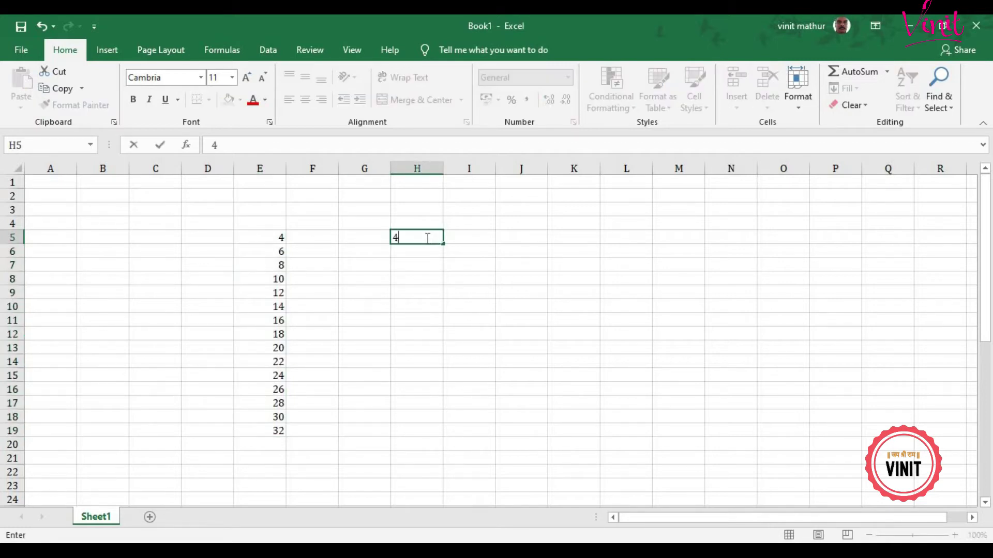
left_click(427, 237)
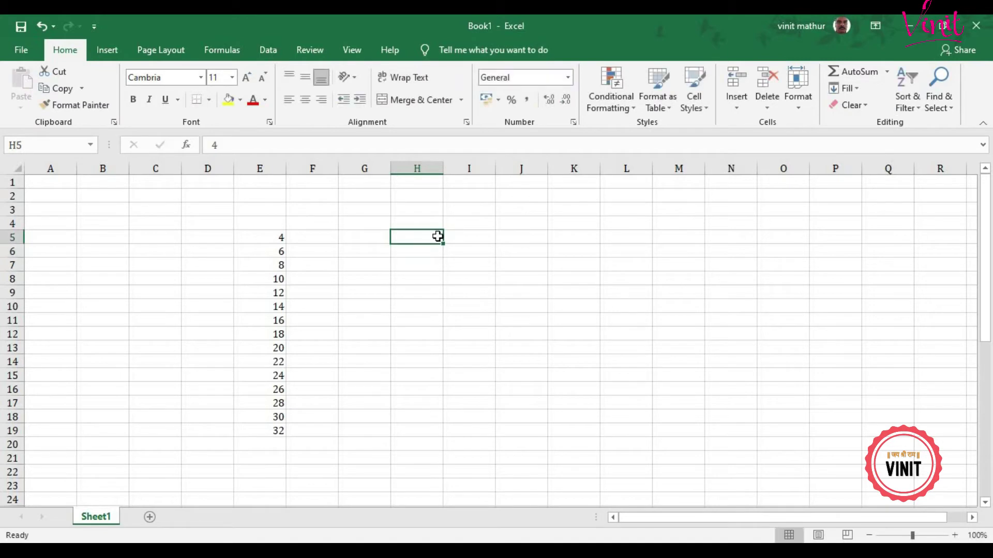
left_click_drag(429, 236, 404, 437)
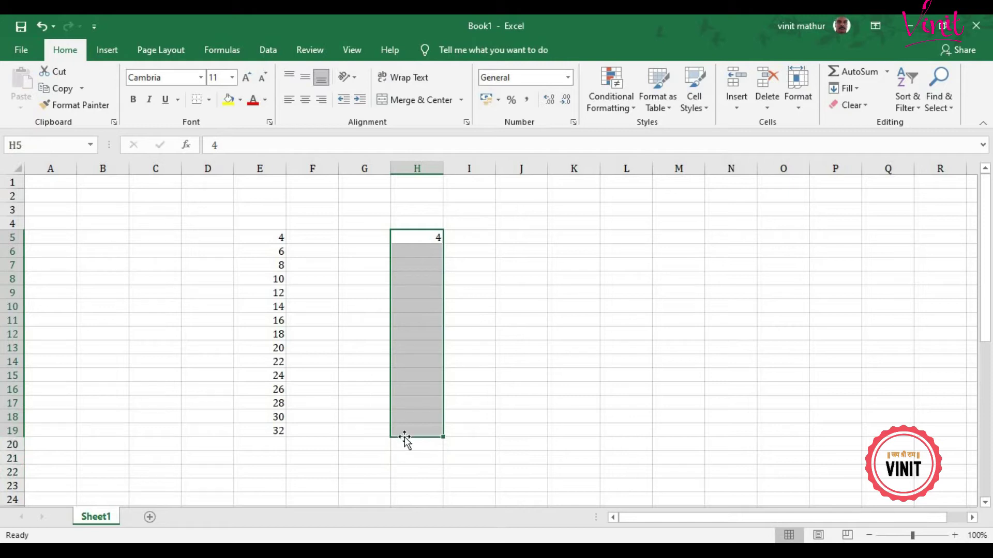
left_click(433, 233)
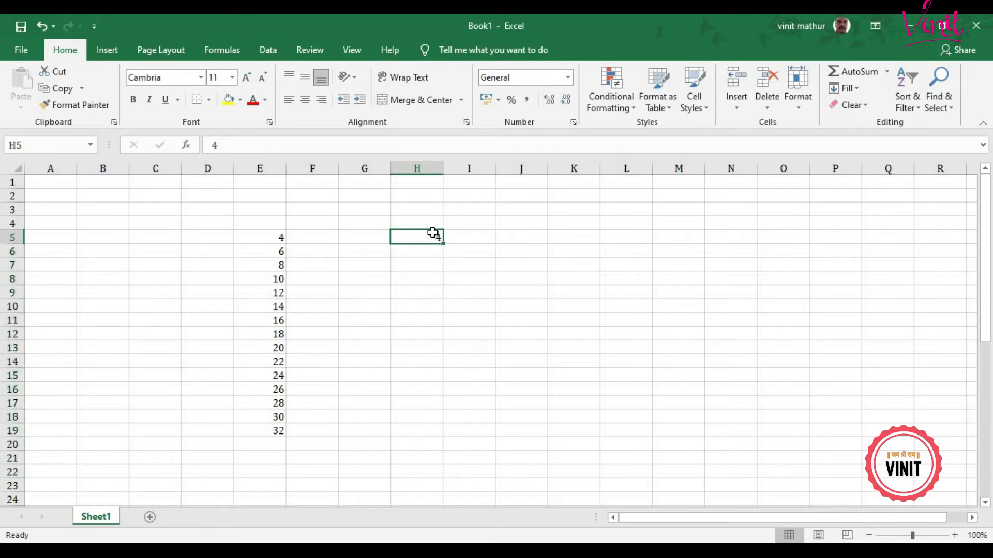
Step: Generate a linear column series from H5 up to 100 using the Series dialog
left_click(857, 91)
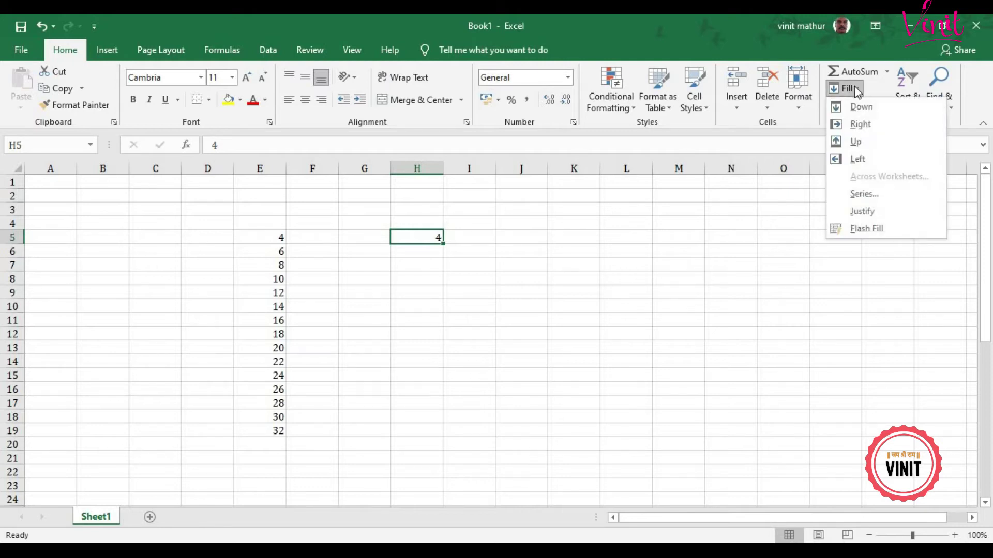
left_click(861, 197)
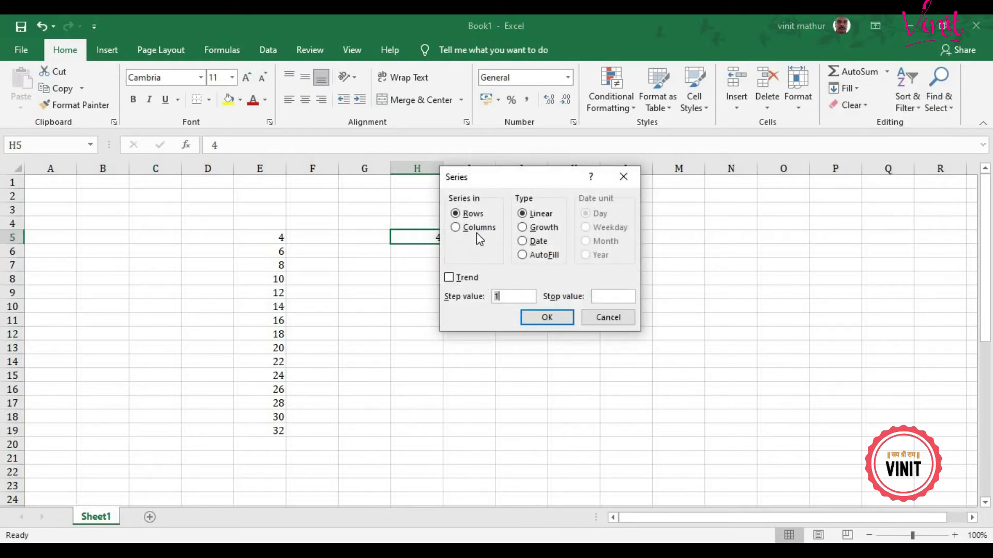
left_click(481, 233)
left_click_drag(535, 193, 675, 199)
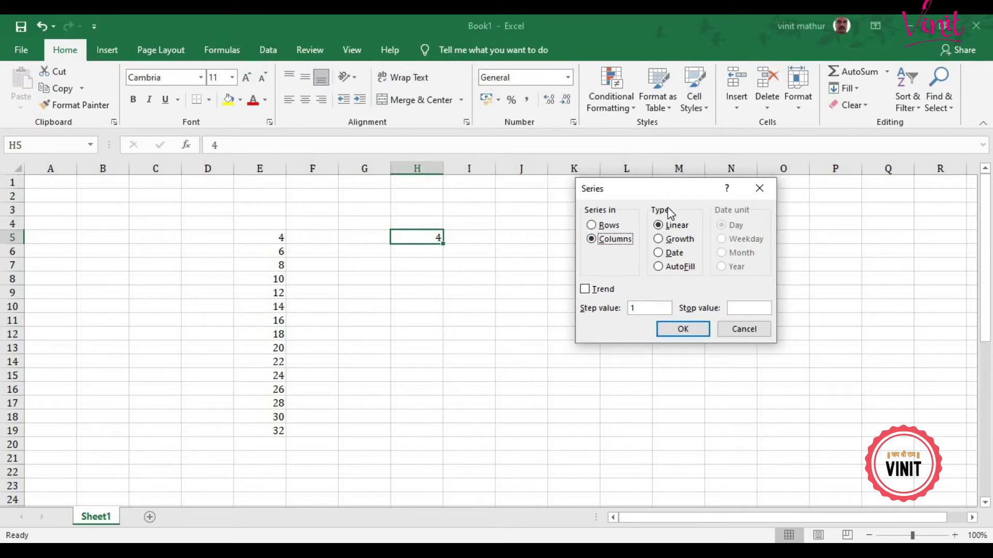
left_click(673, 228)
left_click_drag(638, 308, 624, 312)
type("100")
left_click(678, 332)
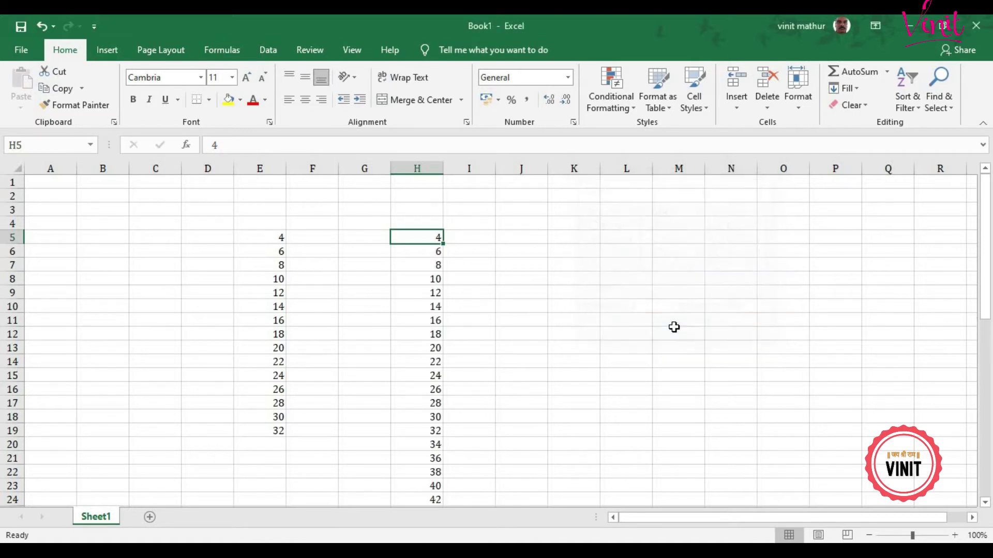
scroll(674, 326, "down", 1)
scroll(673, 327, "down", 7)
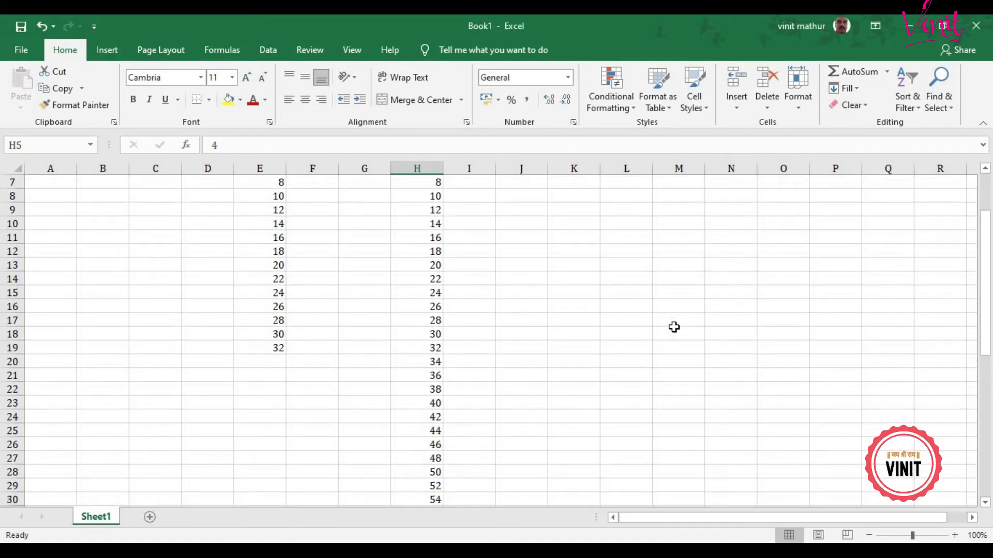
scroll(673, 327, "down", 3)
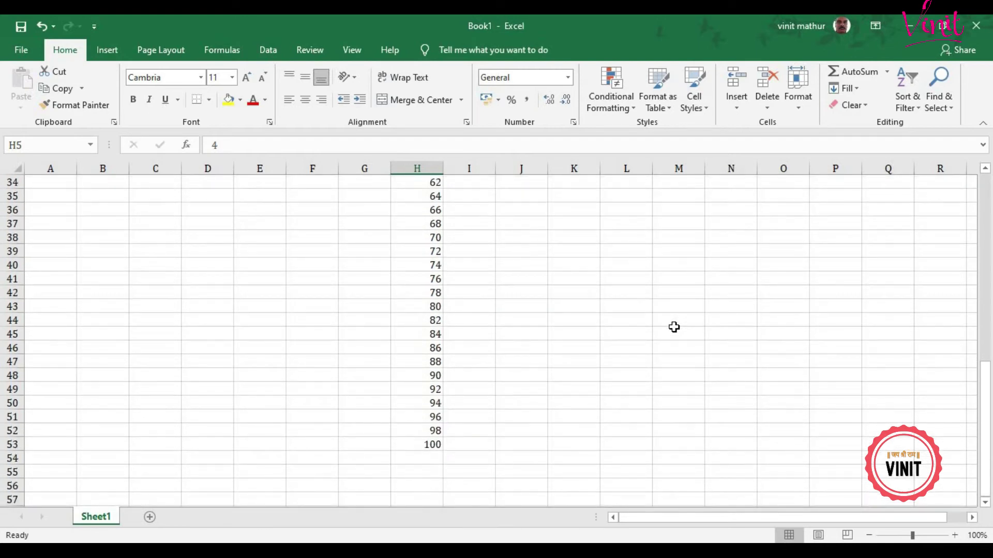
scroll(673, 327, "up", 11)
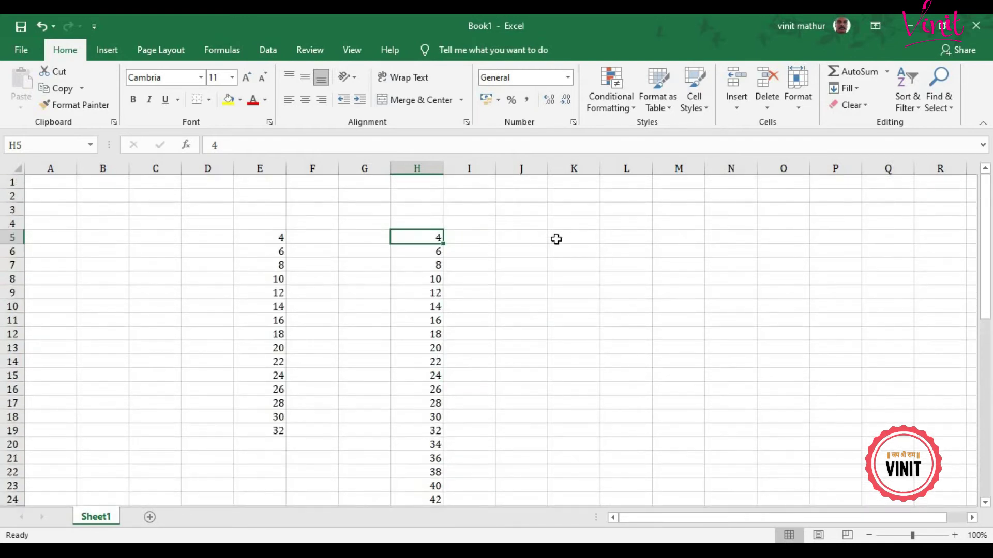
left_click(565, 223)
Step: Enter the starting value 37 in cell K3
left_click(575, 209)
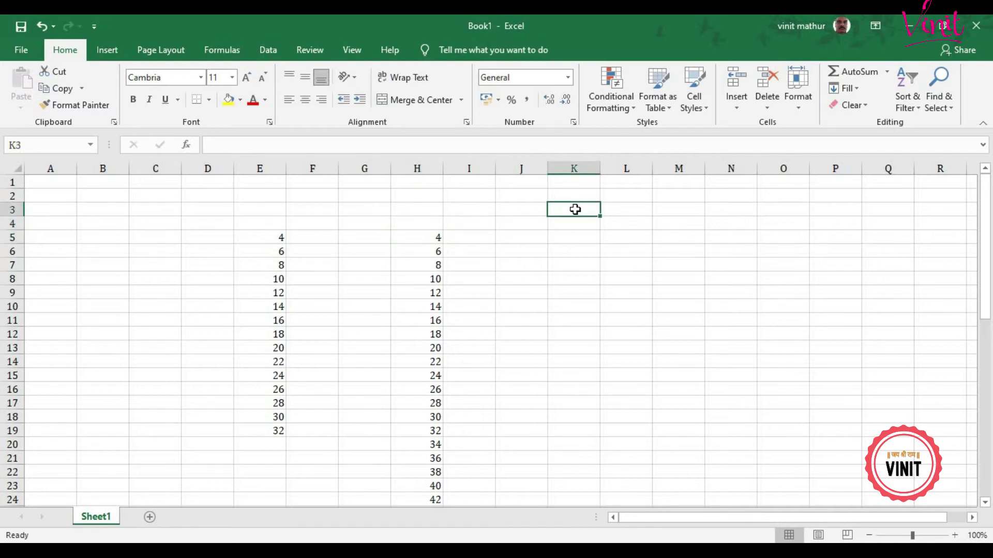
type("37")
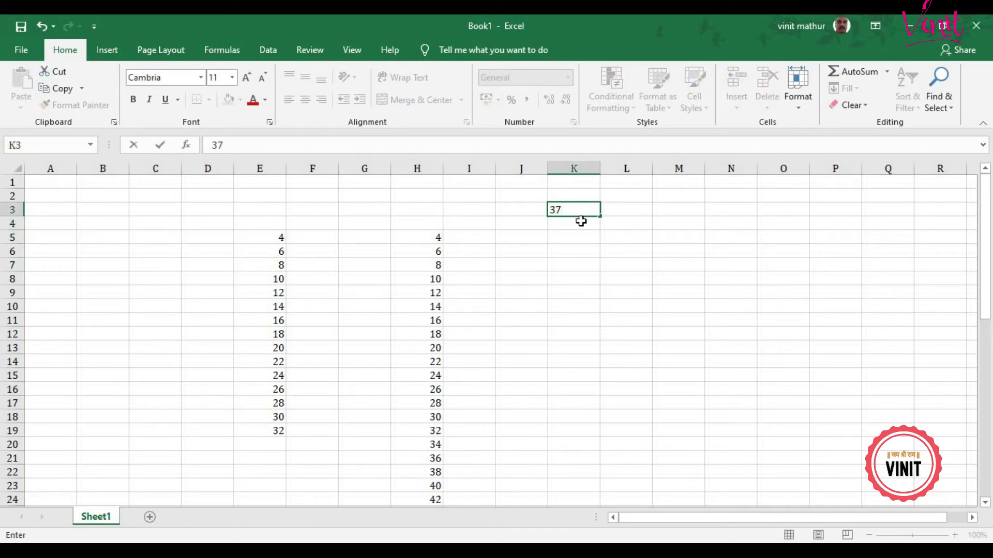
key("Return")
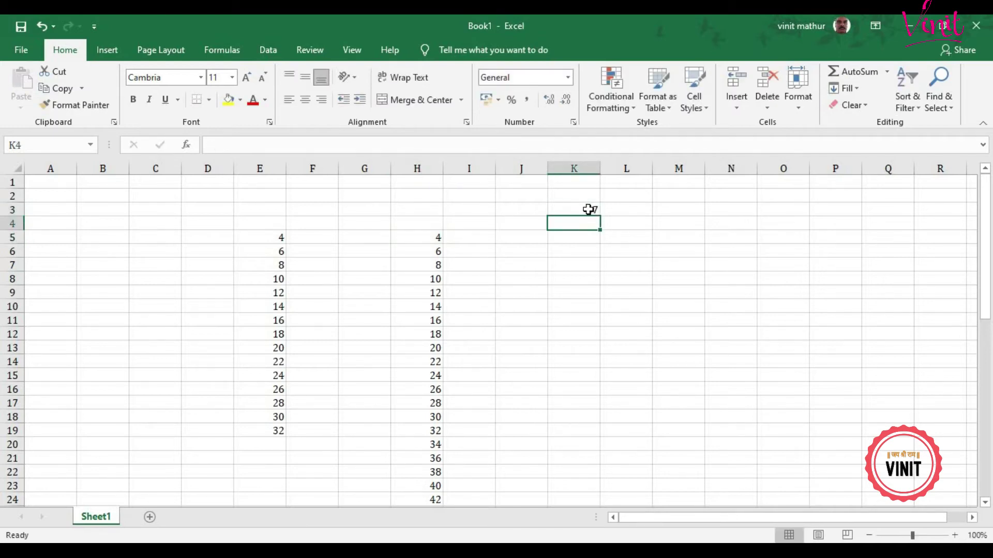
left_click(586, 209)
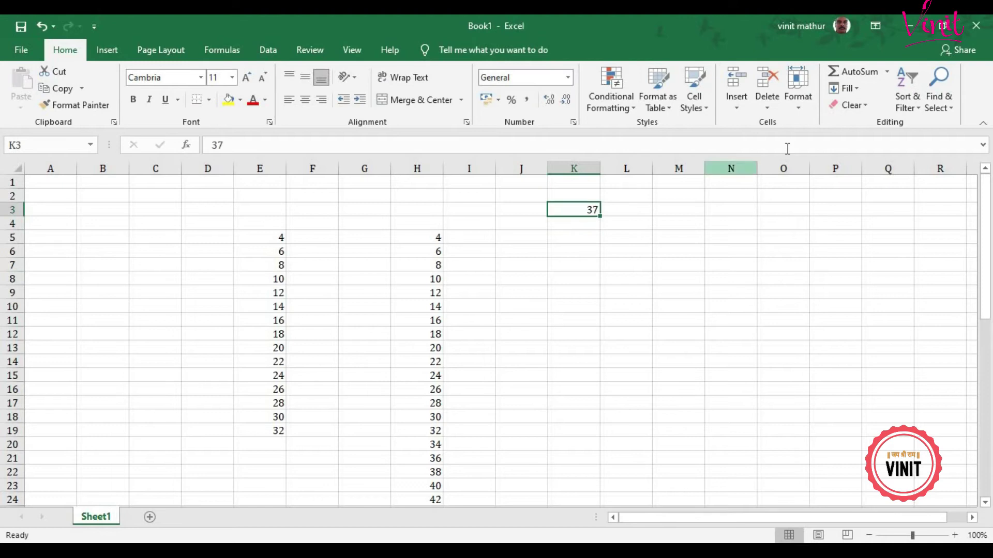
Step: Create a column series from K3 with step value 7 and stop value 200
left_click(852, 90)
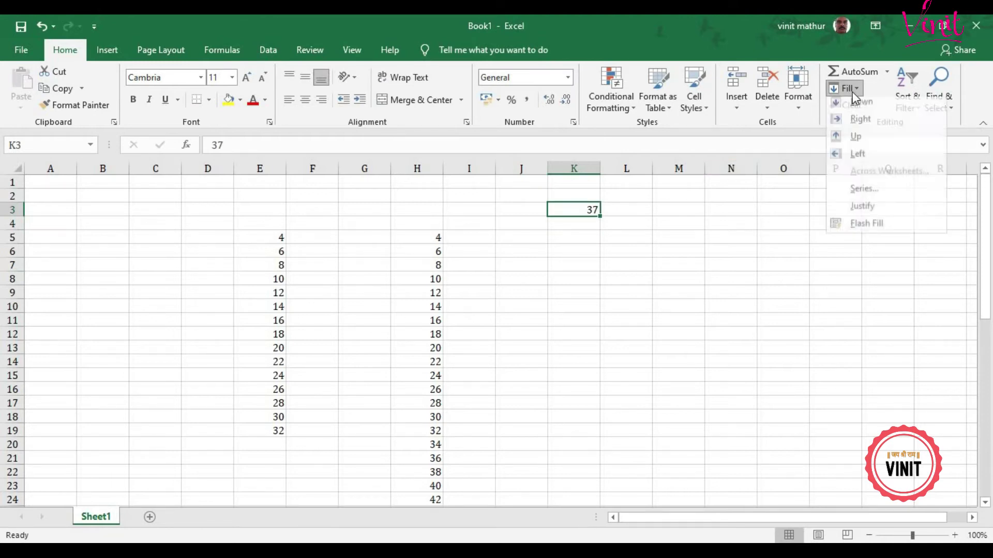
left_click(875, 196)
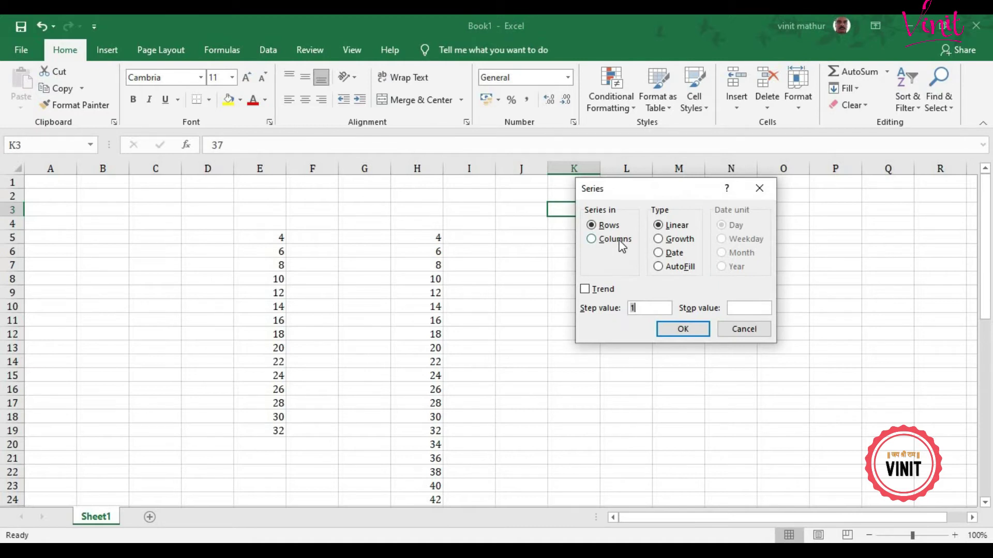
left_click_drag(636, 187, 671, 180)
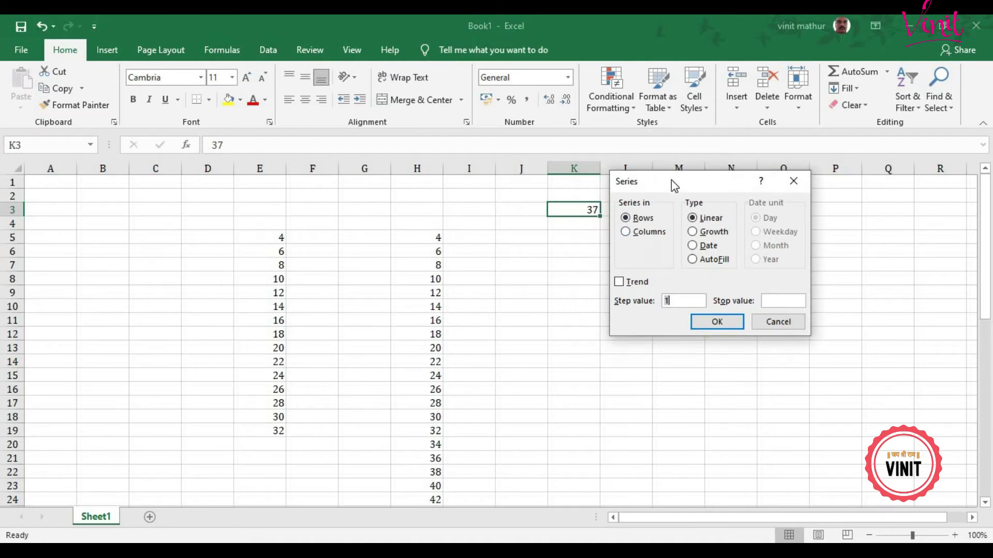
left_click(648, 233)
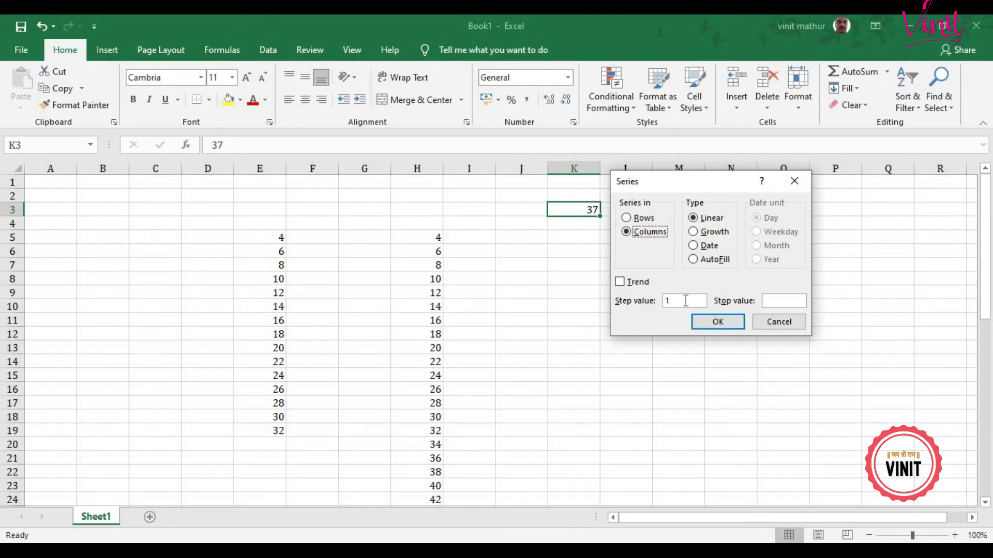
left_click_drag(685, 301, 661, 306)
type("1")
type("7")
key("BackSpace")
key("BackSpace")
type("7")
left_click(784, 300)
type("200")
left_click(717, 324)
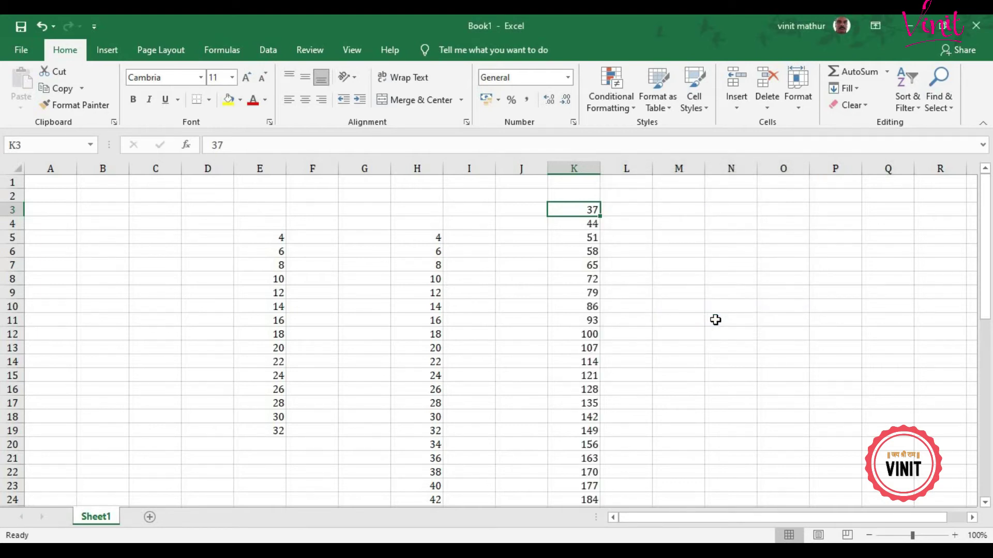
scroll(715, 320, "down", 1)
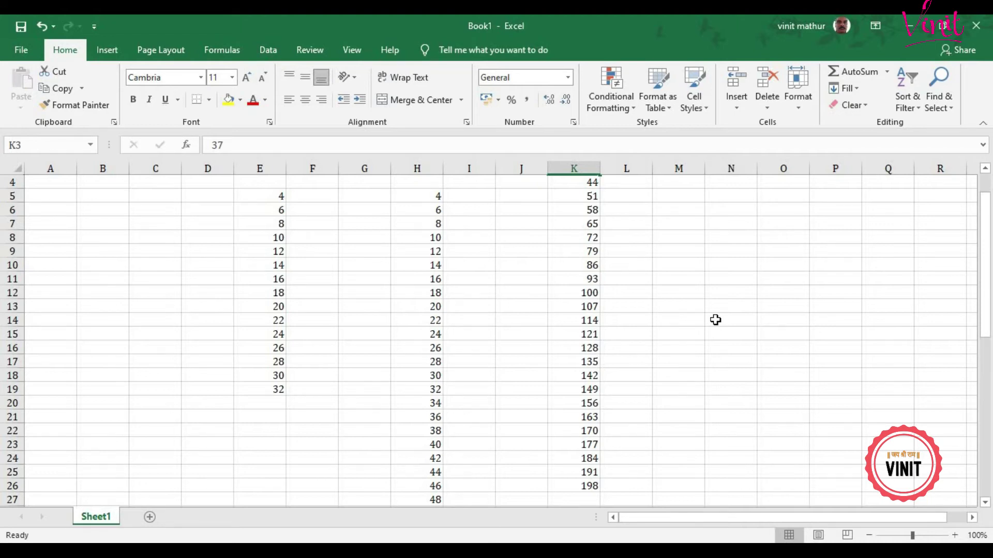
scroll(715, 321, "up", 1)
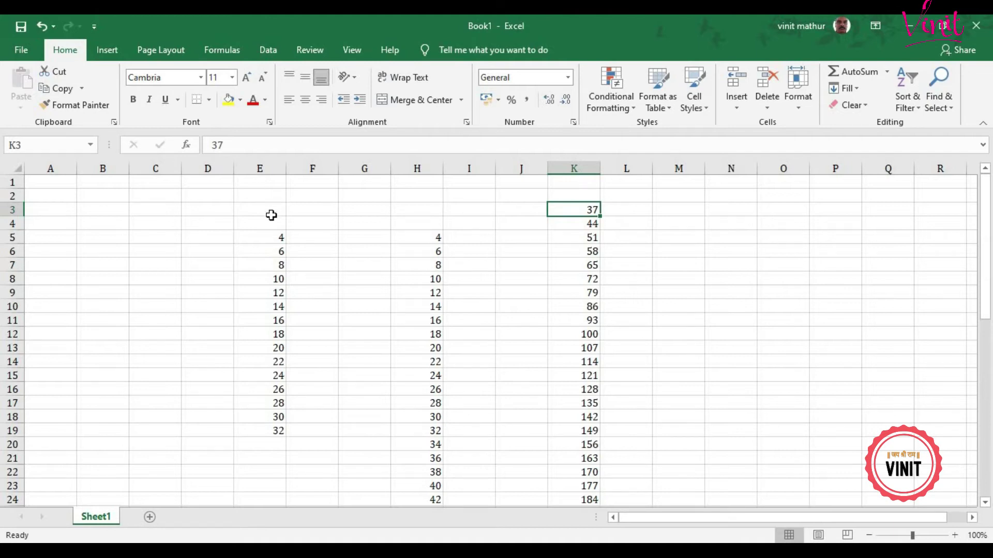
Step: Clear the old number columns and enter 4 in E3
left_click_drag(260, 196, 600, 492)
key("Delete")
scroll(395, 339, "up", 10)
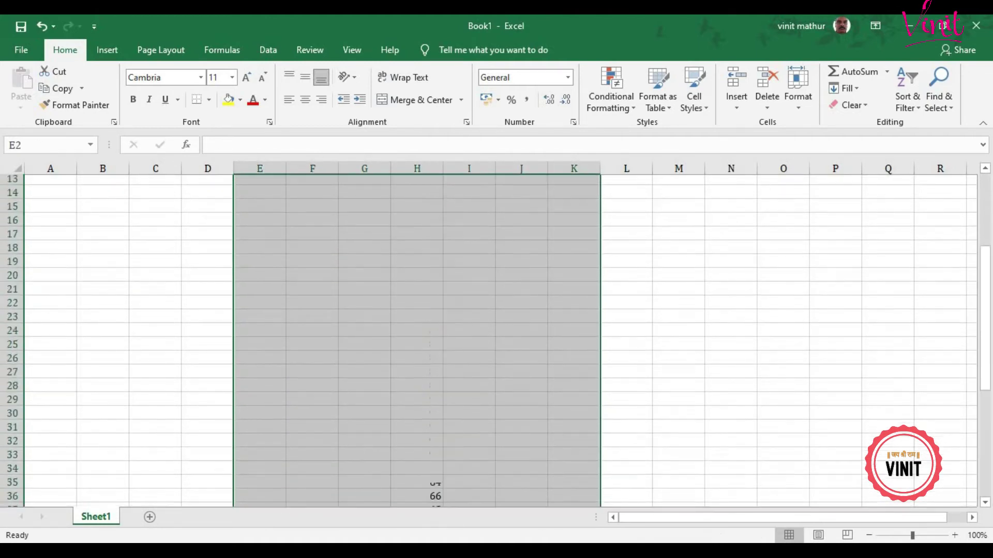
left_click(274, 209)
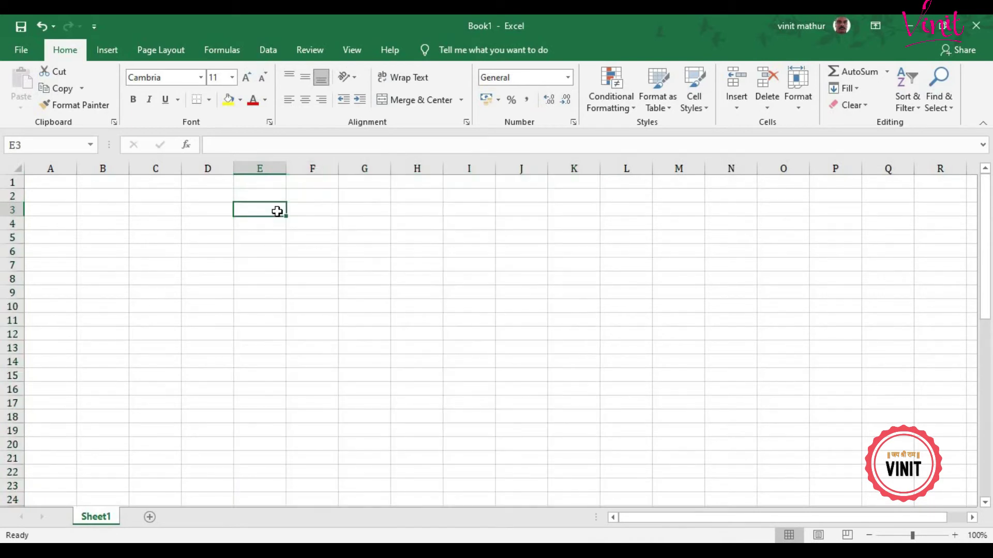
type("4")
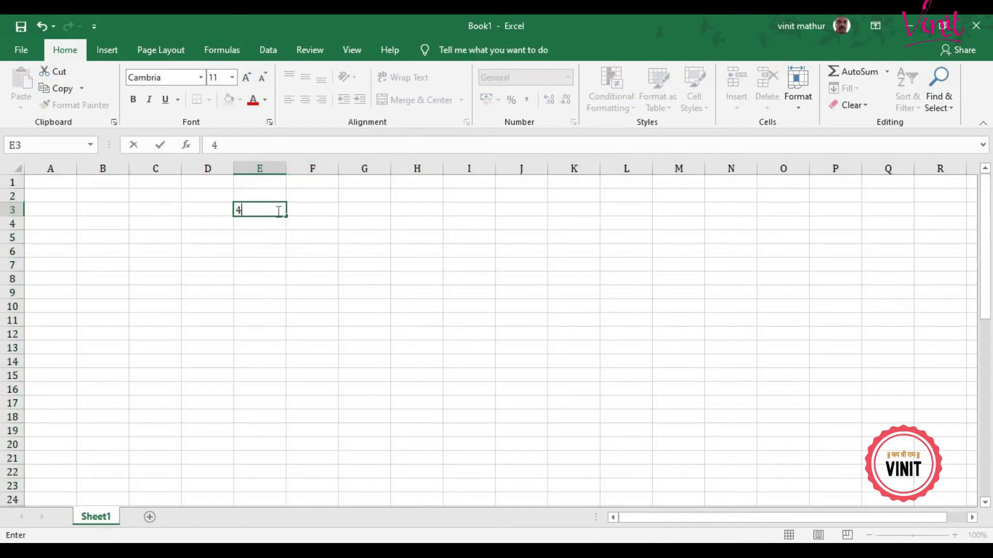
key("Return")
left_click(277, 210)
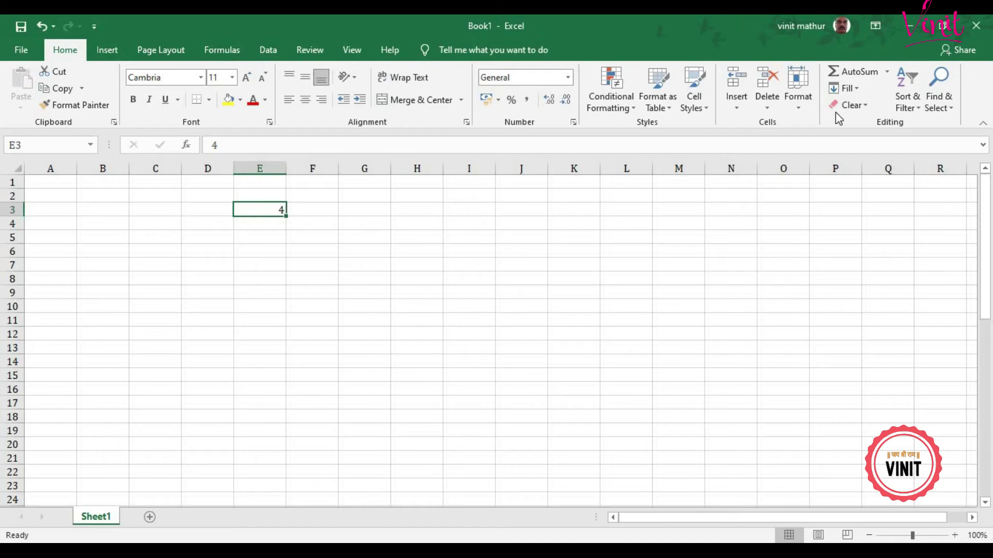
Step: Create a growth column series from E3 with step 2 and stop value 200
left_click(852, 90)
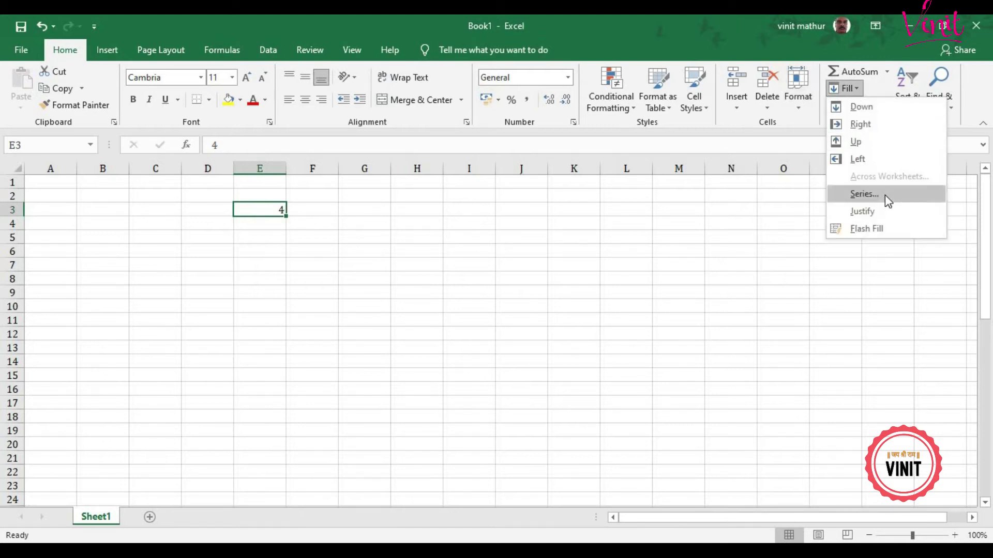
left_click(885, 194)
left_click(651, 233)
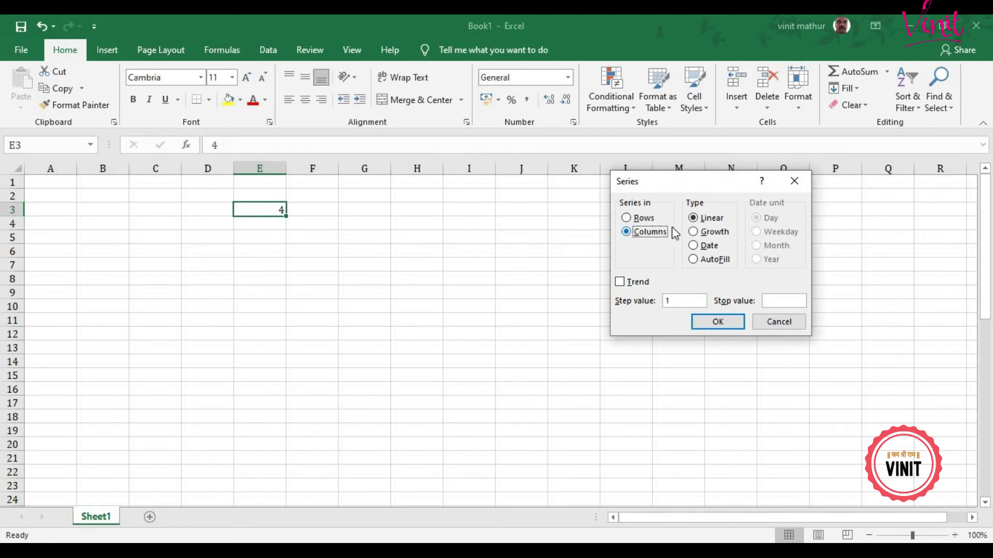
left_click(707, 238)
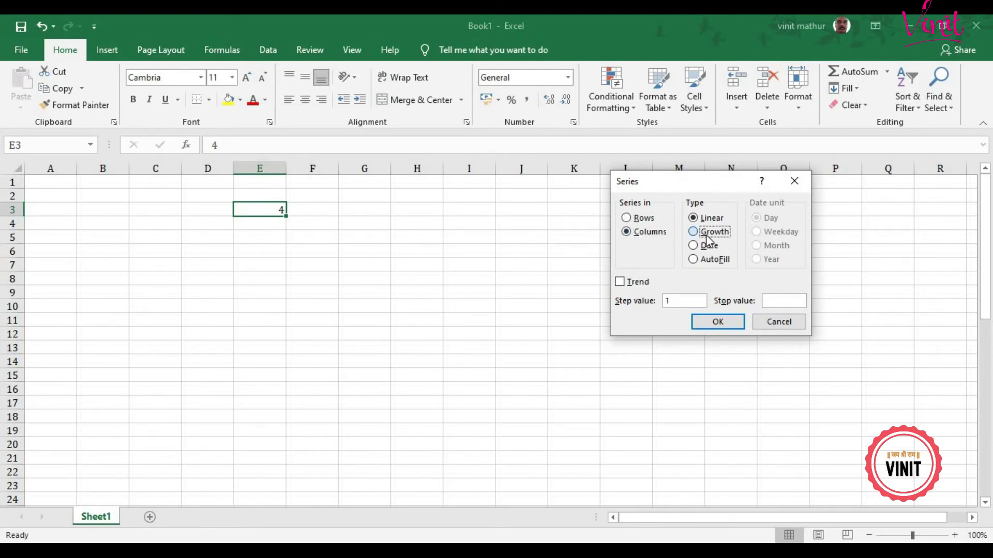
left_click(678, 301)
type("2")
key("Tab")
type("200")
left_click(728, 322)
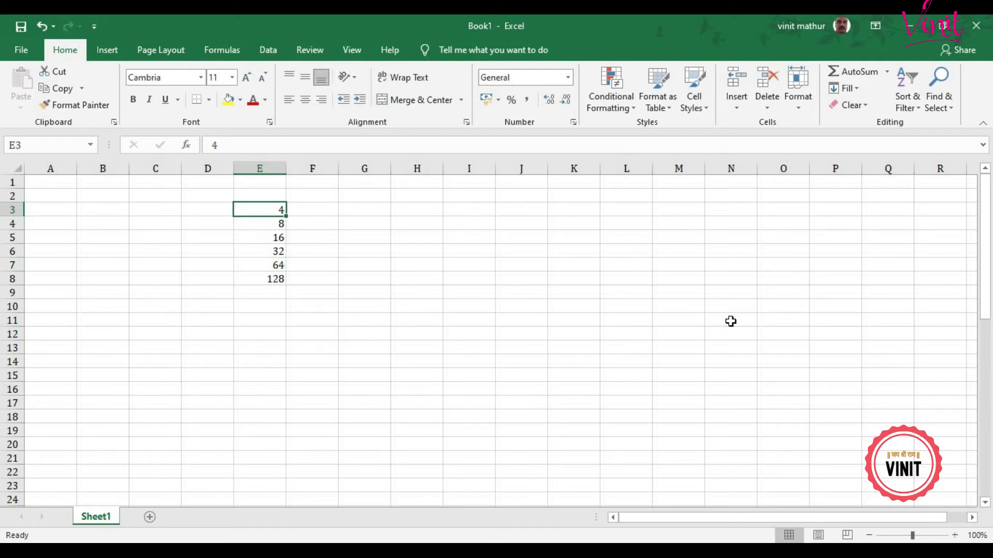
left_click(418, 237)
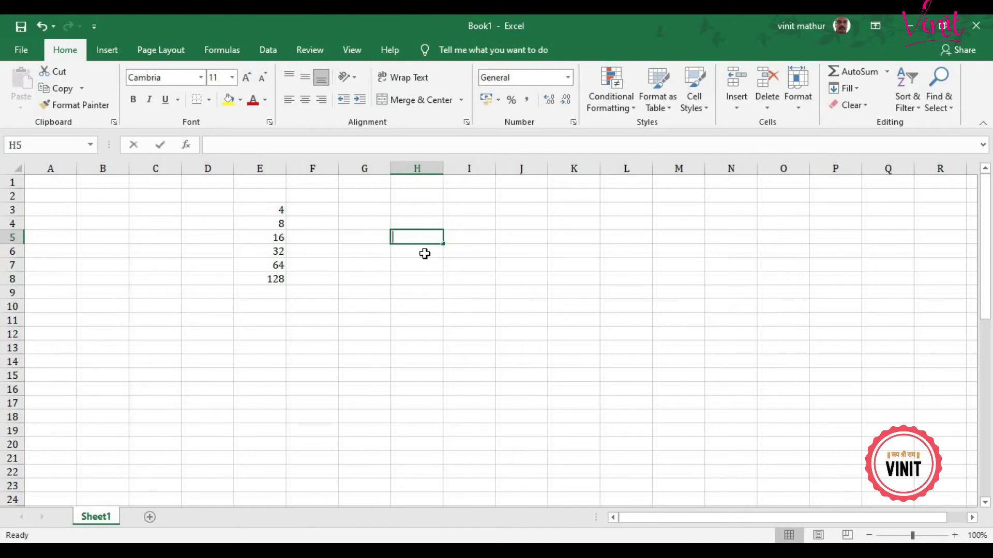
Step: Enter 5 in cell H5
type("5")
key("Tab")
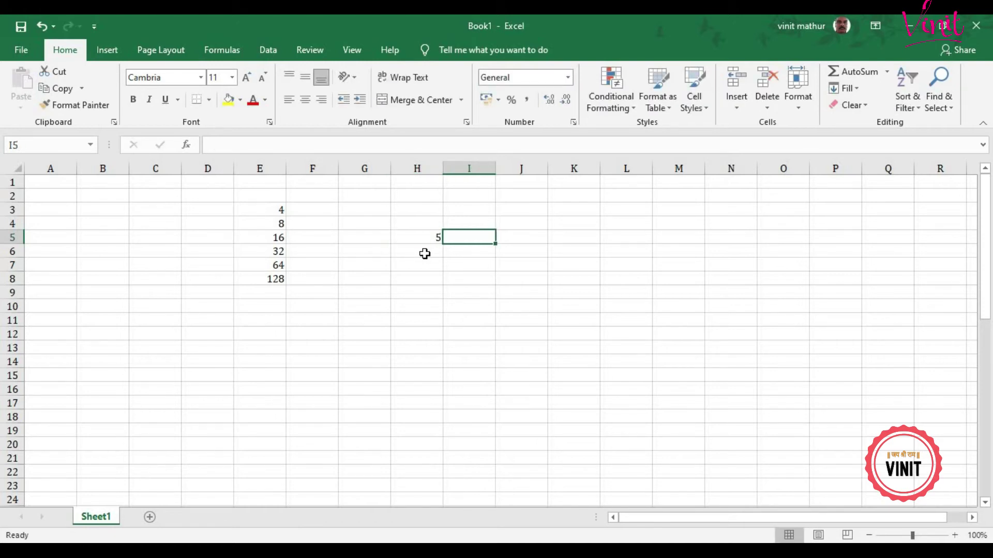
key("Left")
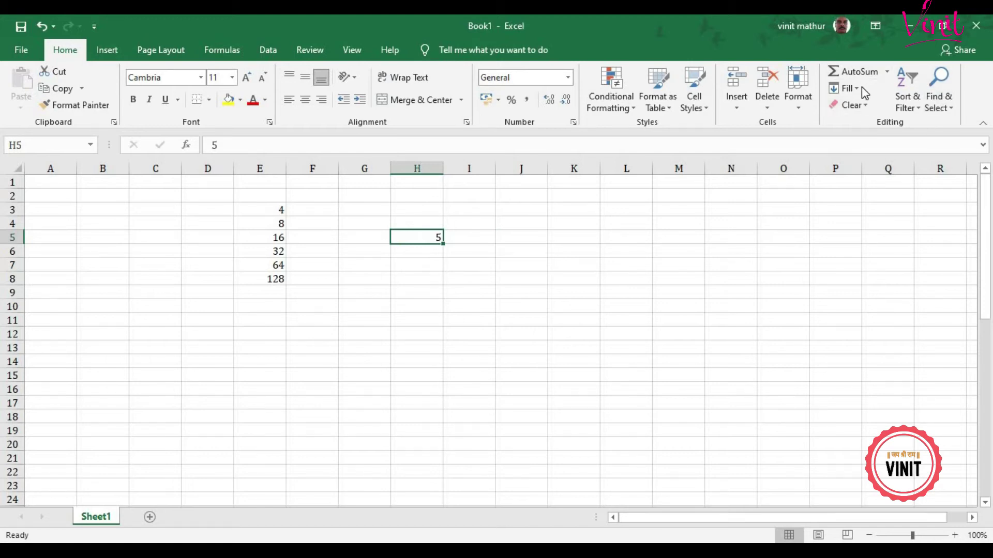
Step: Fill row 5 with a growth series, step 2, stop 250, then clear E3:M8
left_click(850, 88)
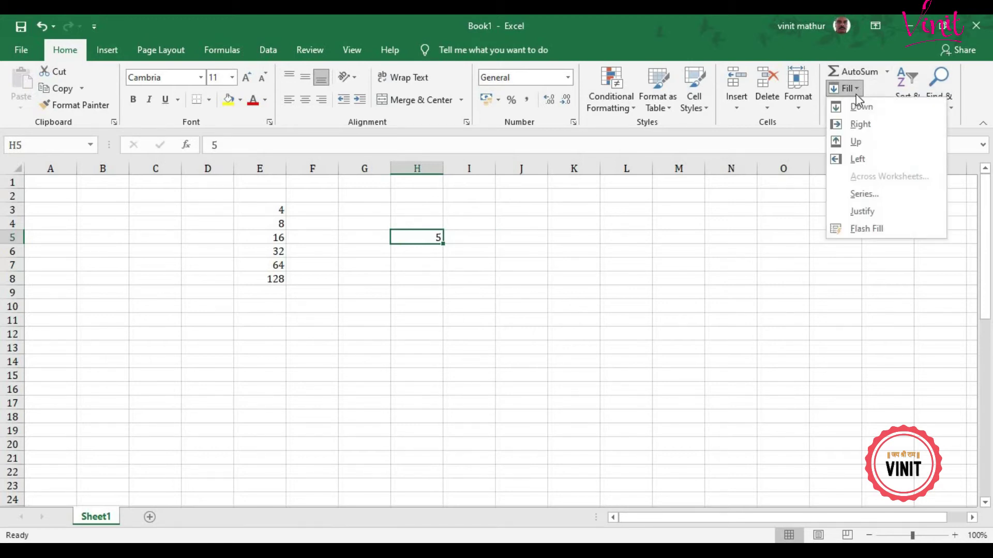
left_click(860, 190)
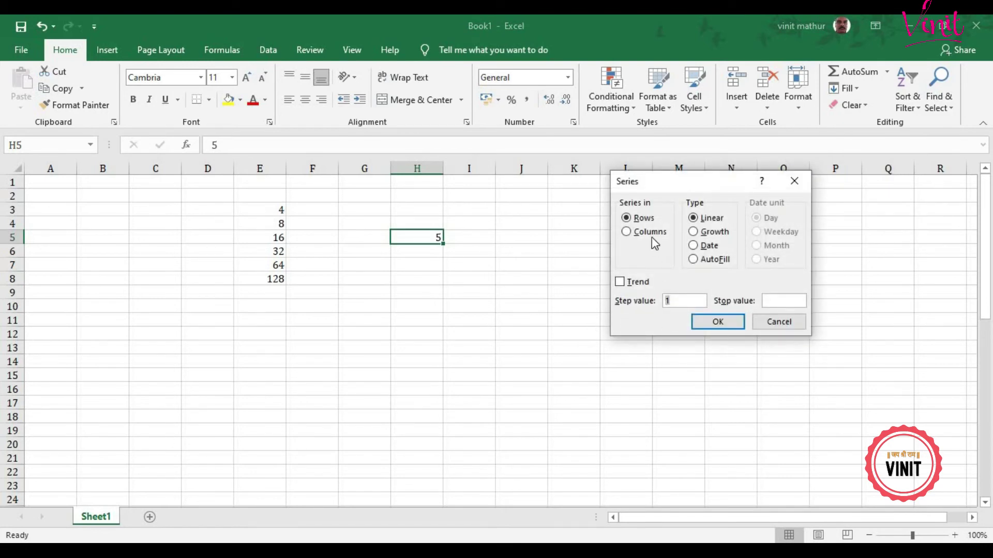
left_click_drag(664, 189, 596, 295)
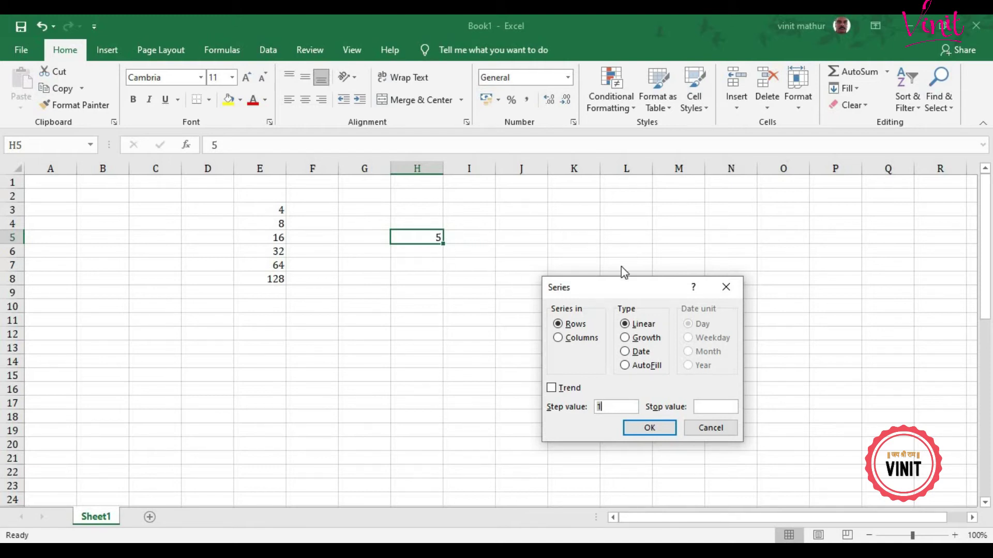
left_click_drag(622, 286, 620, 262)
left_click(627, 314)
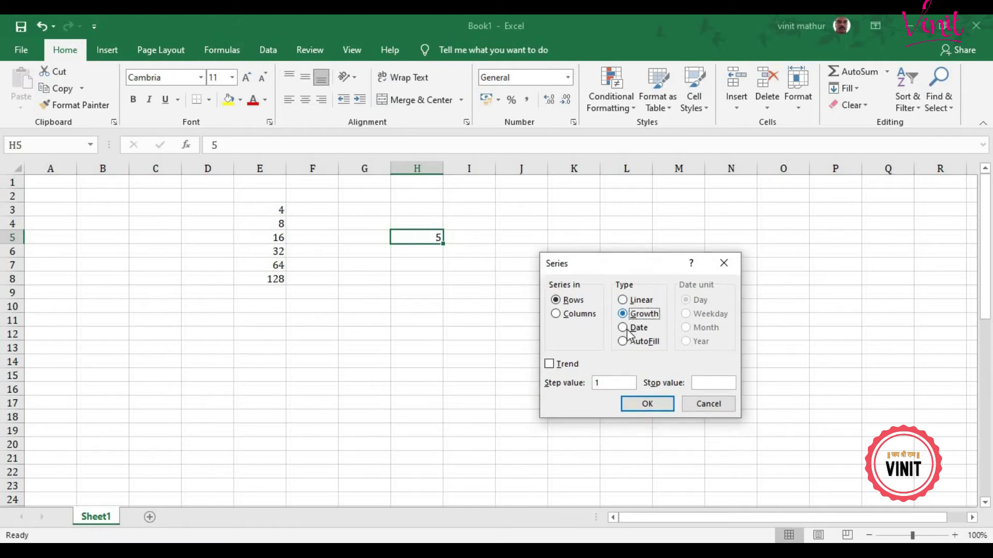
left_click_drag(614, 383, 592, 393)
type("2")
key("Tab")
type("250")
left_click(648, 406)
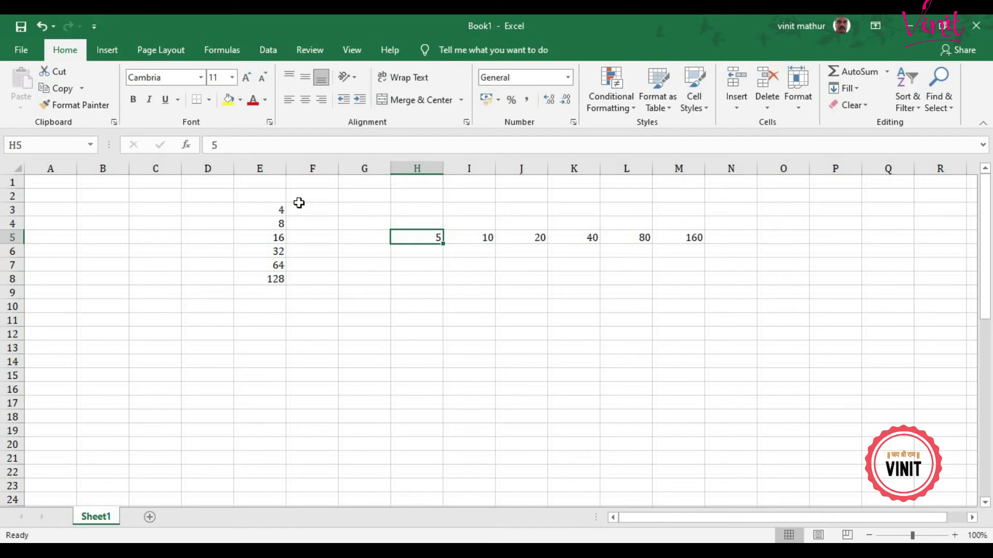
left_click_drag(271, 207, 685, 287)
key("Delete")
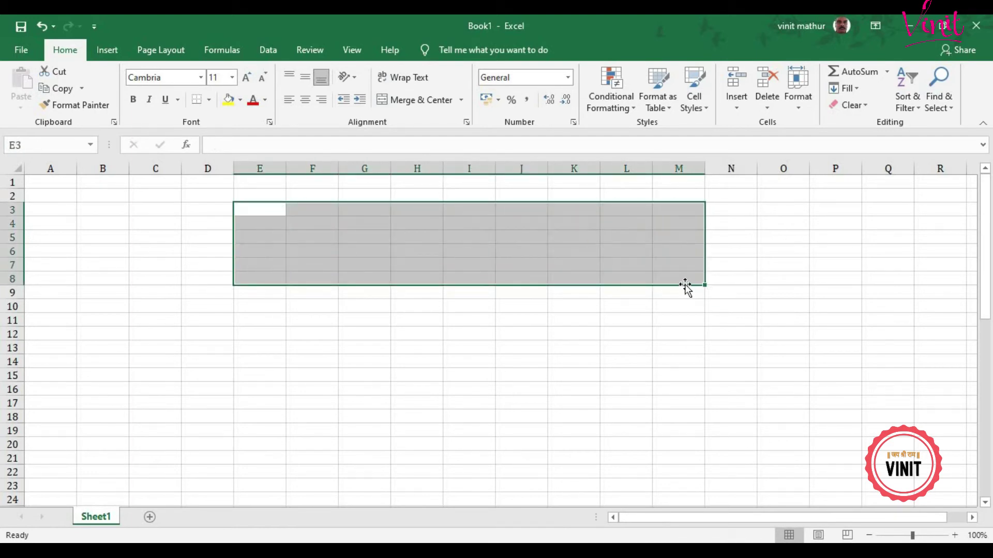
Step: Clear the leftover values, then review the Fill options from I4 without choosing one
left_click(632, 222)
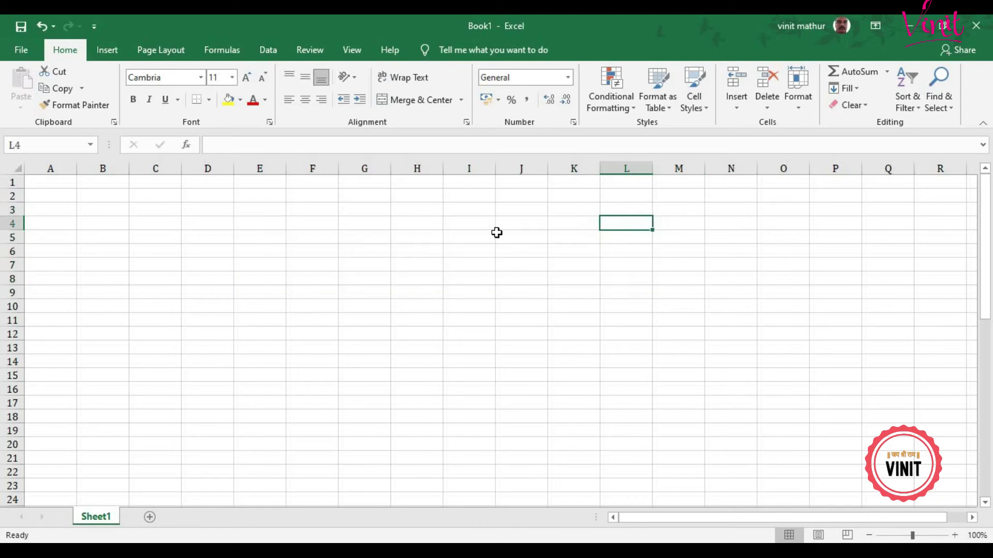
left_click(494, 228)
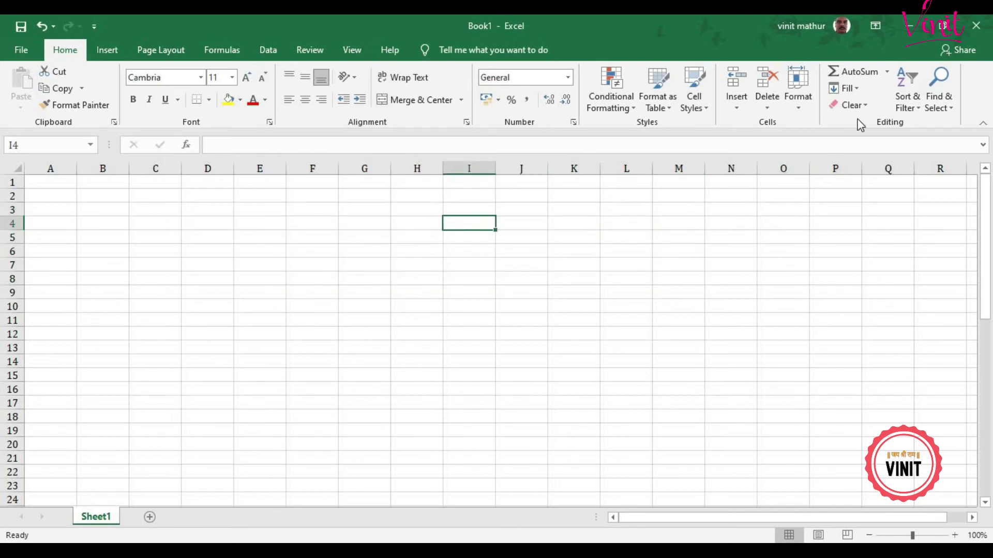
left_click(854, 89)
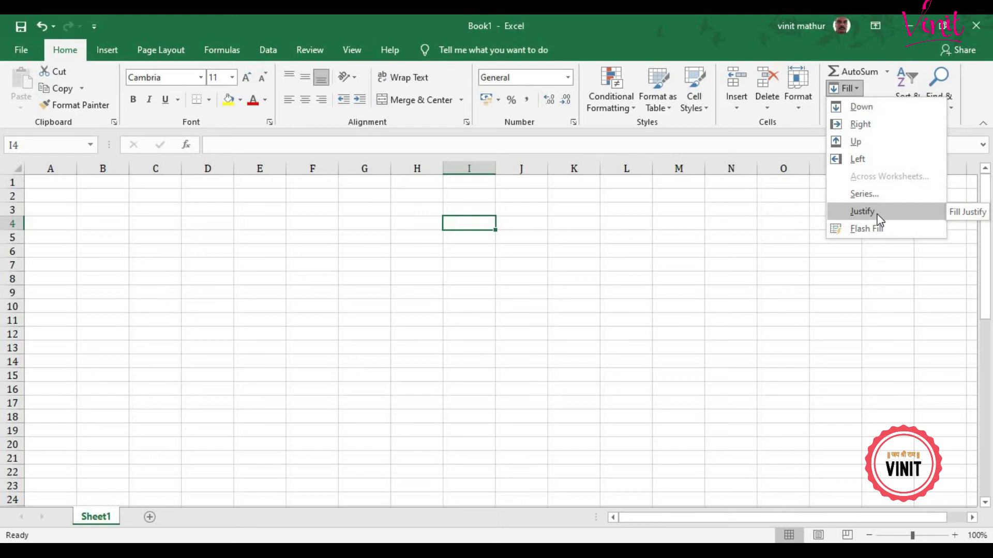
left_click(371, 223)
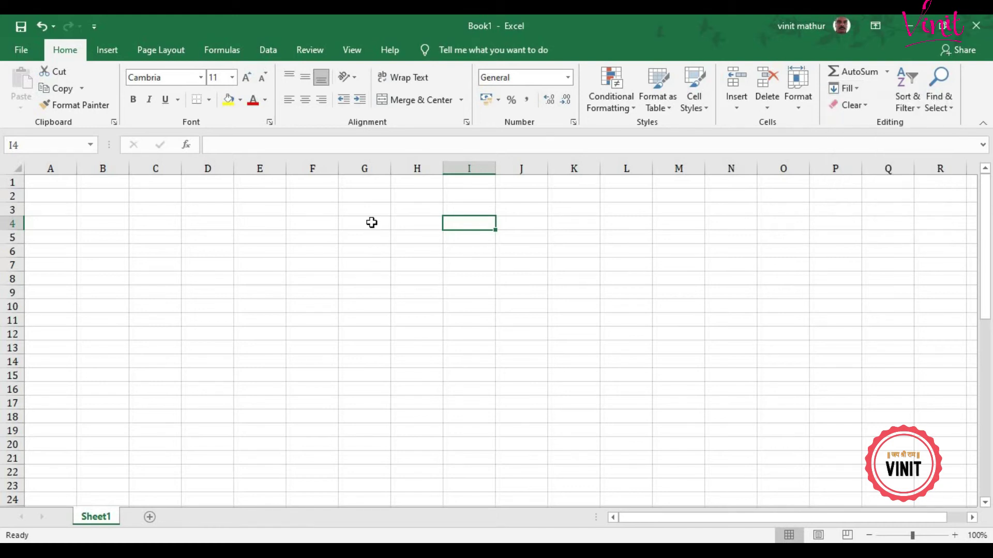
left_click(372, 223)
Step: Widen column F to 220 pixels and enter 'This is a sample Text.', 'Ram is a good boy.', 'Sita is good girl.' in F4:F6
left_click_drag(338, 169, 446, 191)
left_click(397, 220)
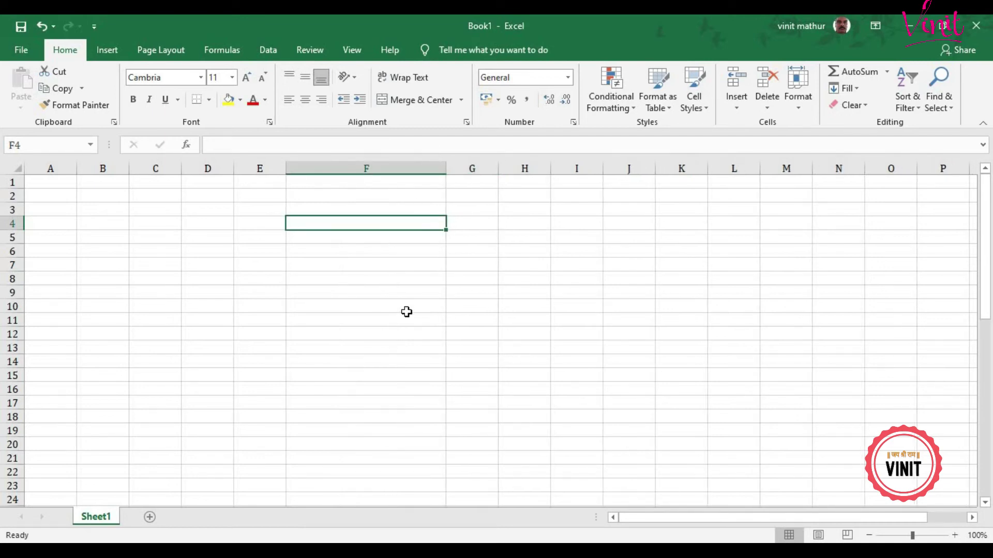
type("This is")
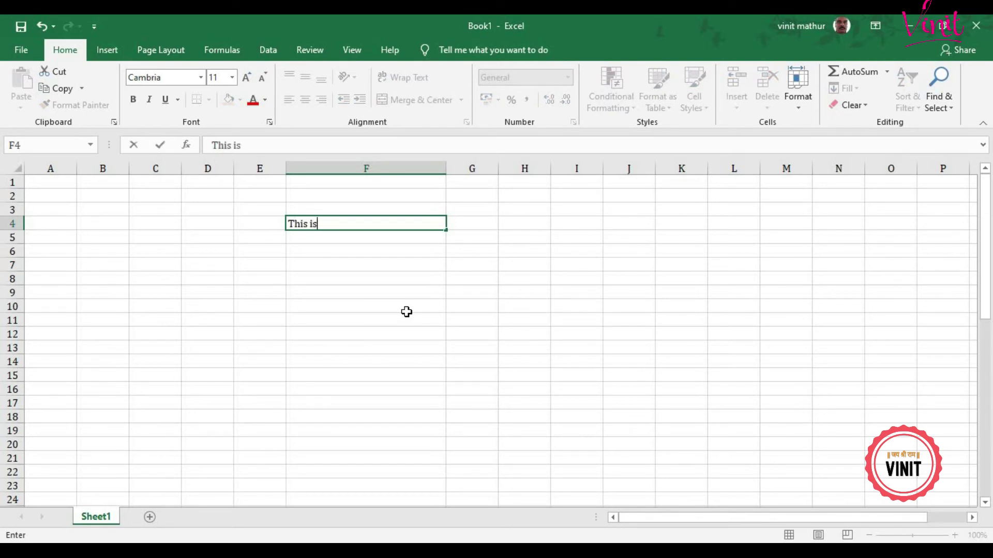
type(" a sample Te")
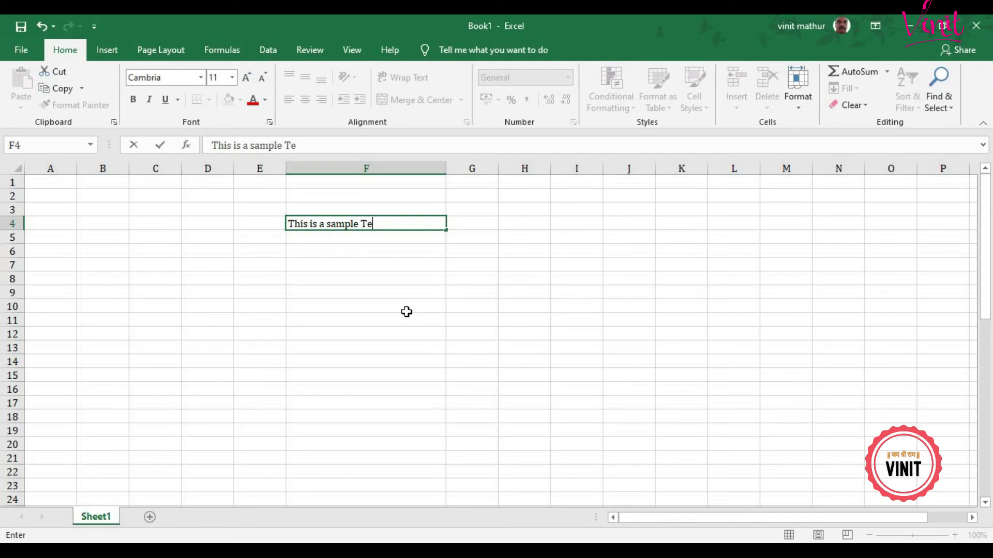
type("xt.")
key("Return")
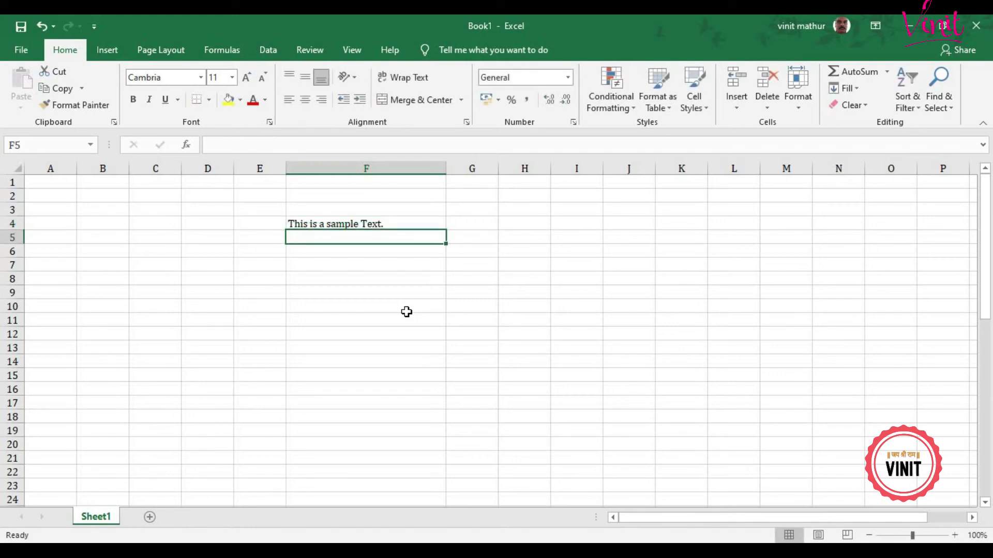
type("Ram is")
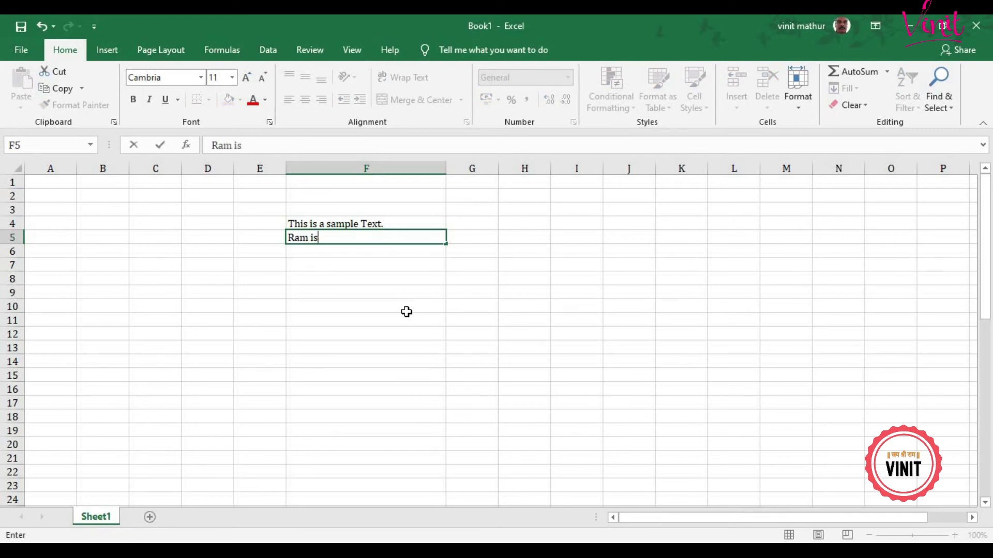
type(" a good boy.")
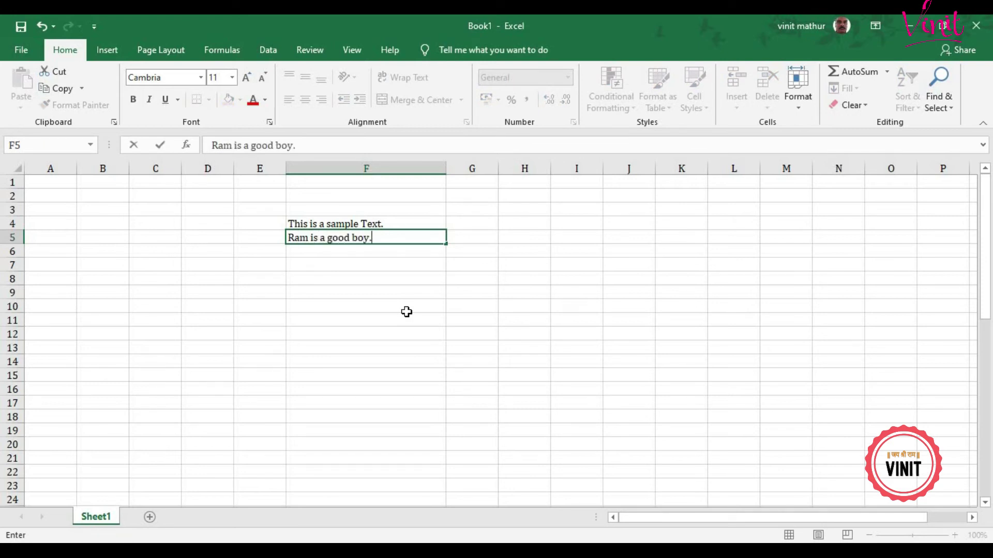
key("Return")
type("Sit")
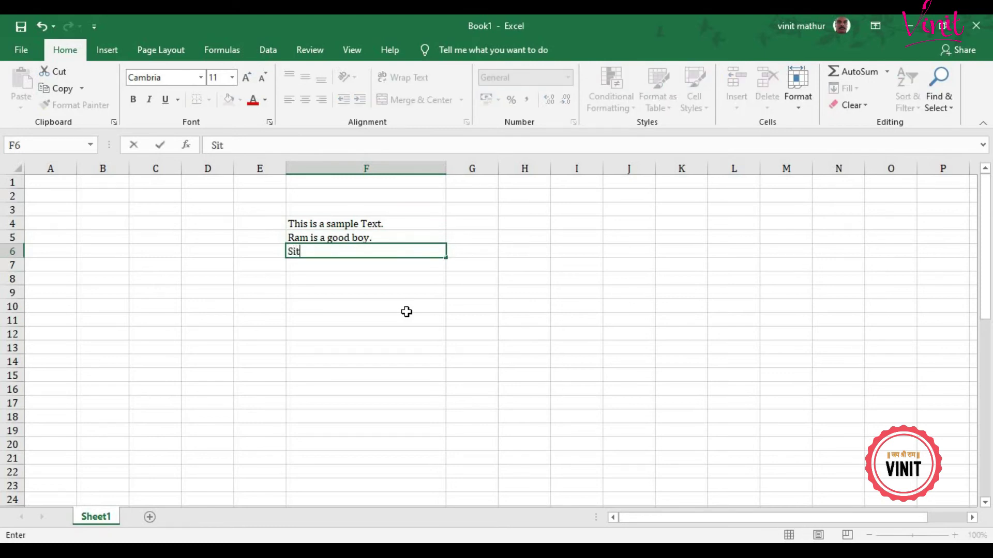
type("a is good girl.")
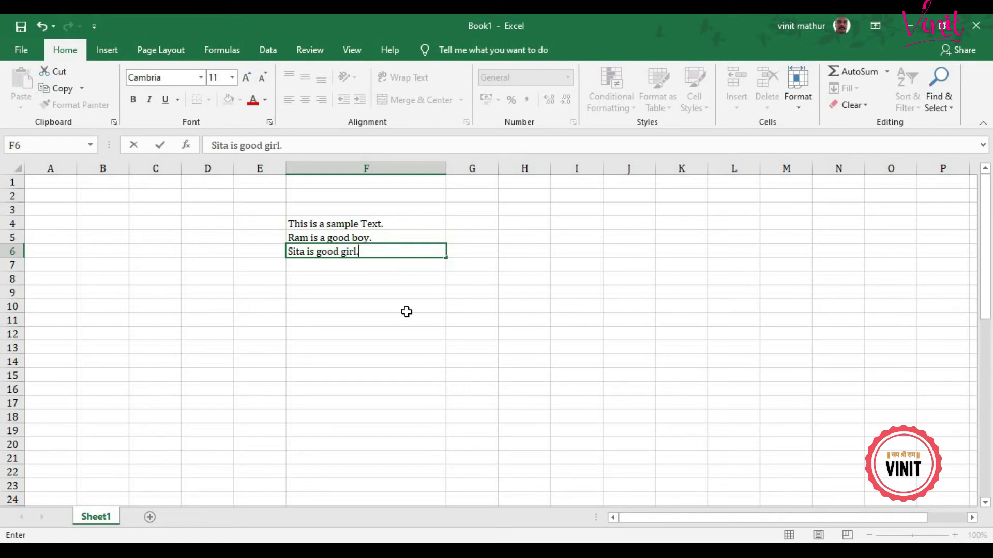
key("Return")
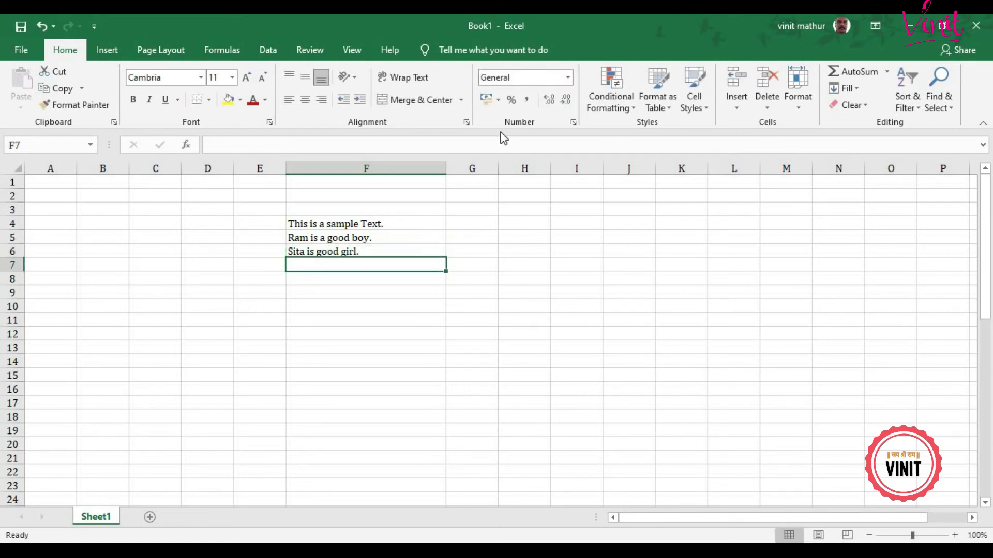
Step: Widen column F to 343 pixels and Fill > Justify F4:F6 into one line in F4
left_click_drag(448, 171, 552, 187)
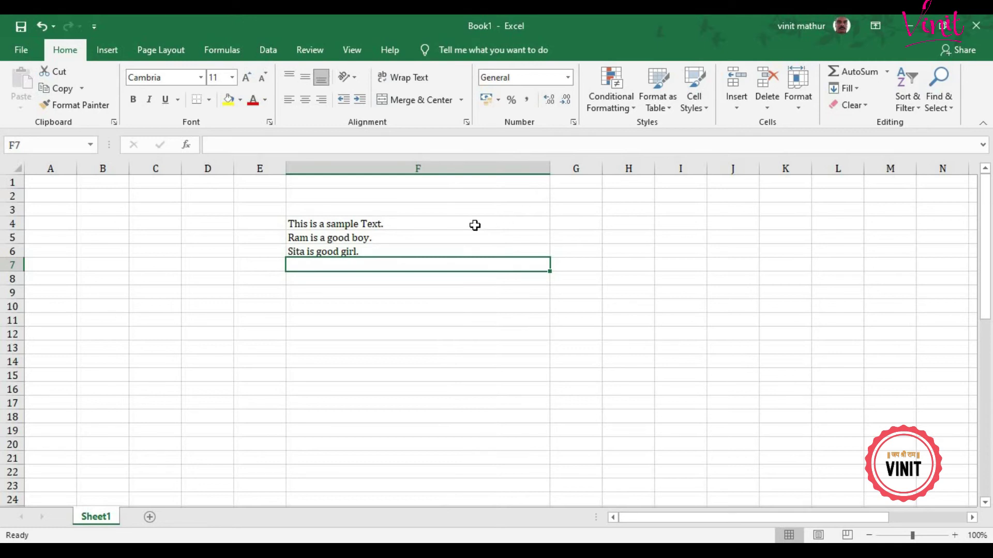
left_click_drag(475, 226, 472, 251)
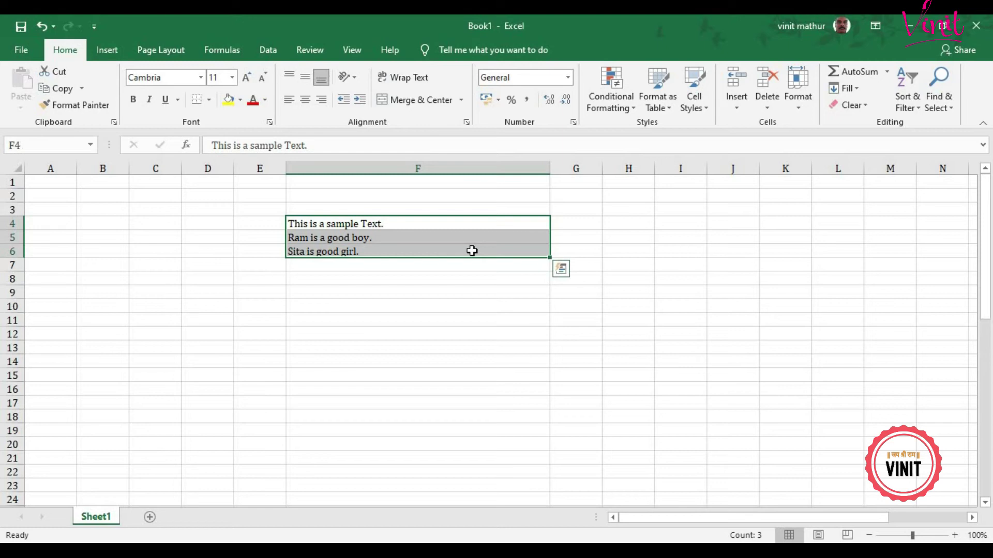
left_click(858, 89)
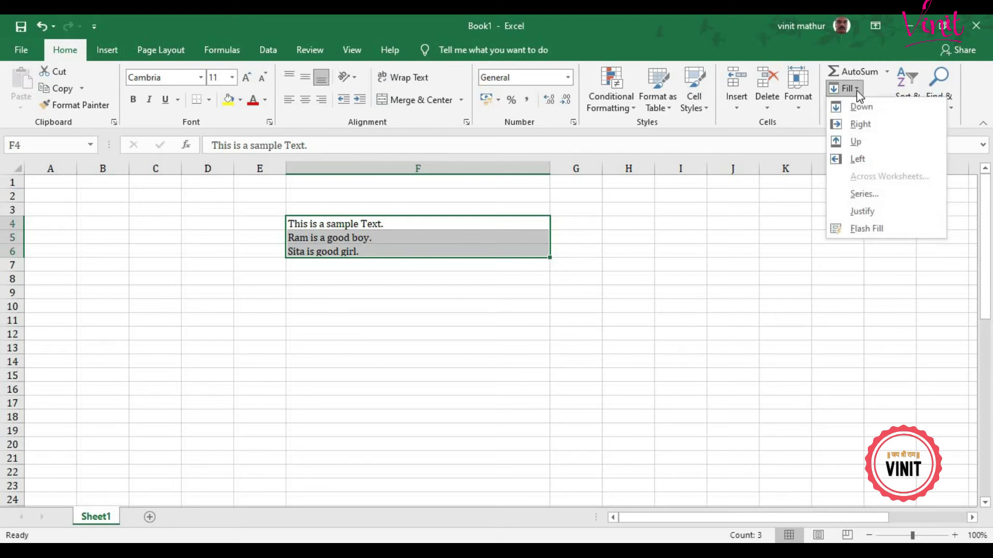
left_click(863, 210)
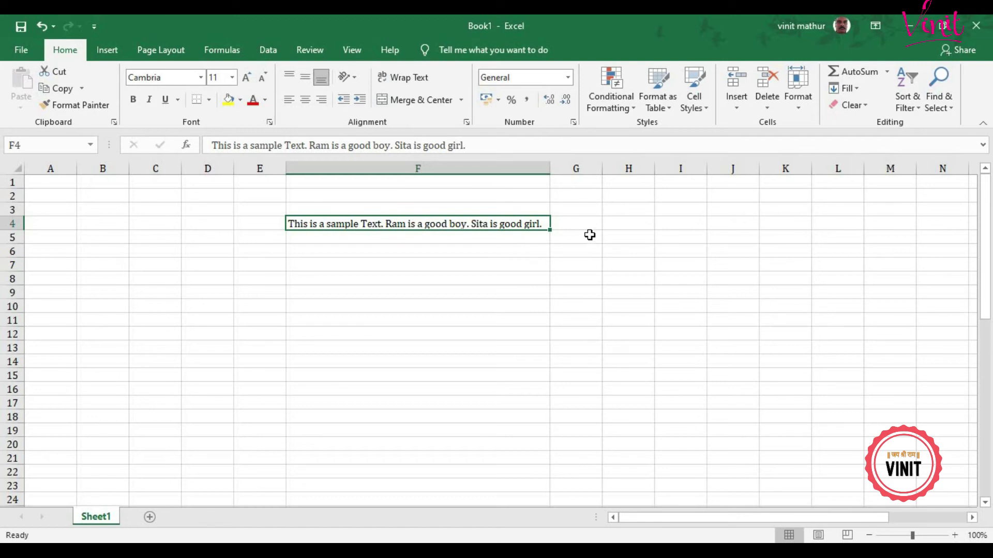
left_click(619, 223)
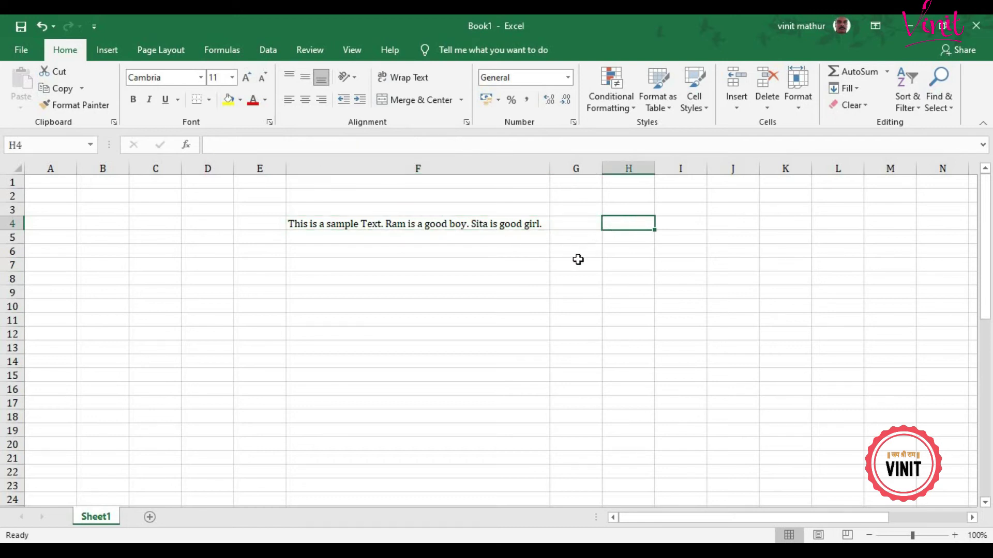
Step: Enter a self-introduction, 'I am teaching Microsoft Excel.' and 'Excel is powrful program.' in F10:F12
left_click(434, 309)
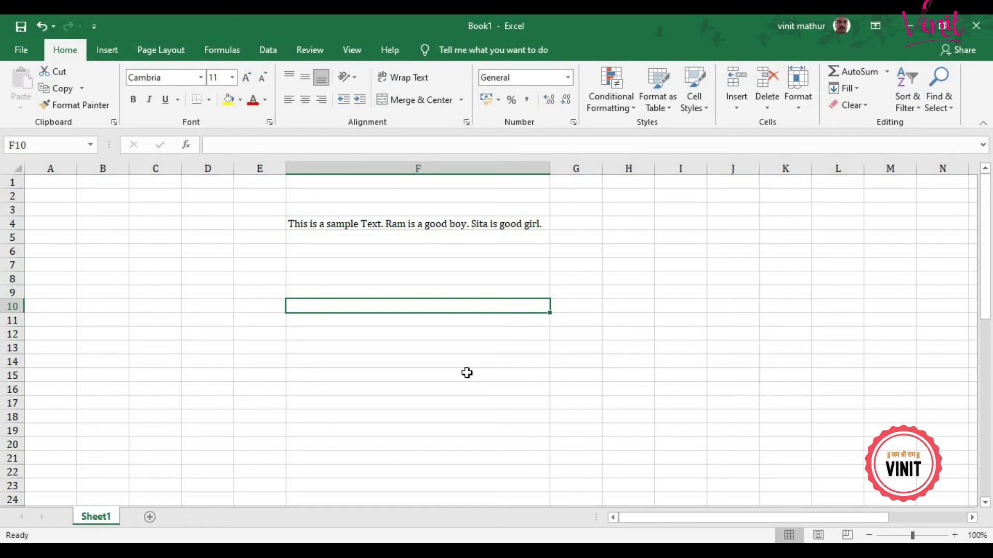
type("My na")
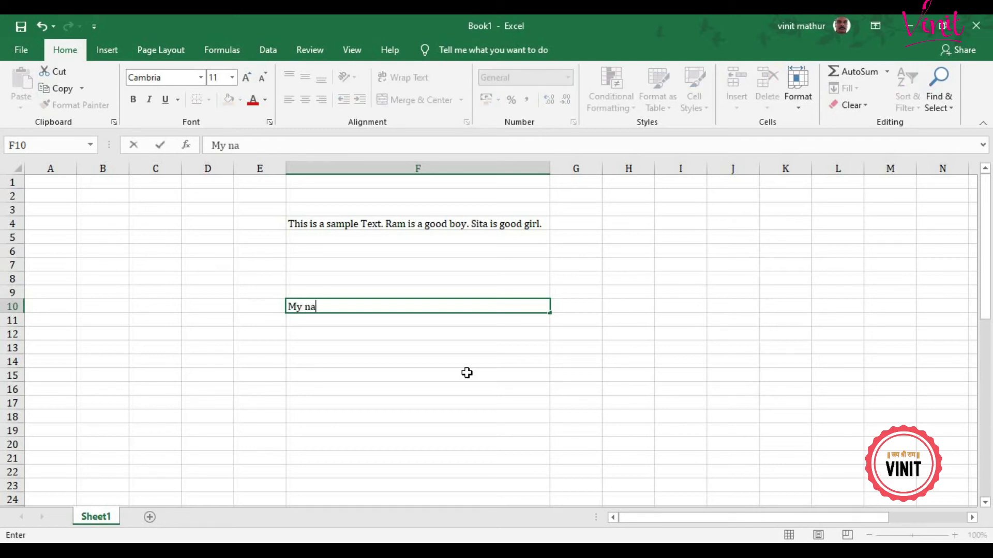
type("me is Vinit")
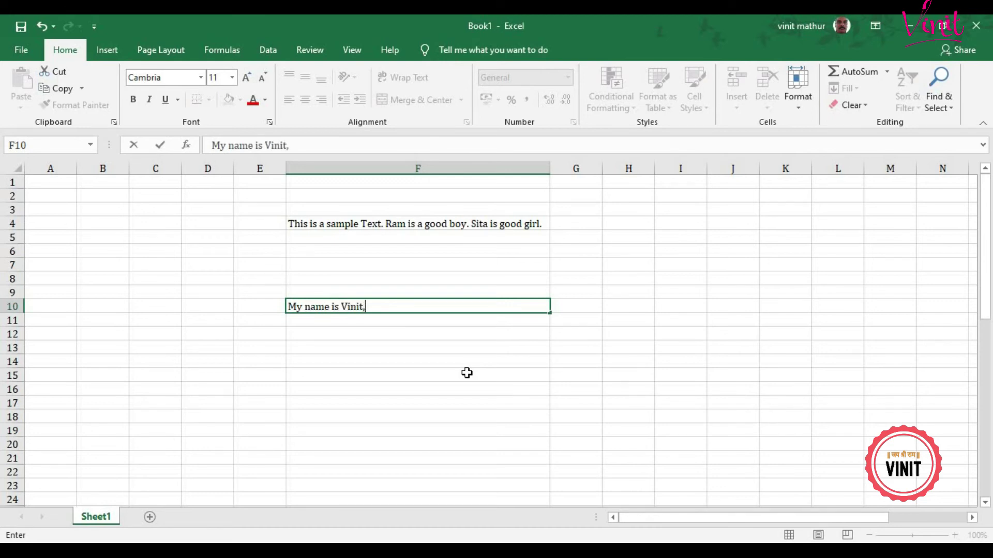
key("BackSpace")
type(".")
key("Return")
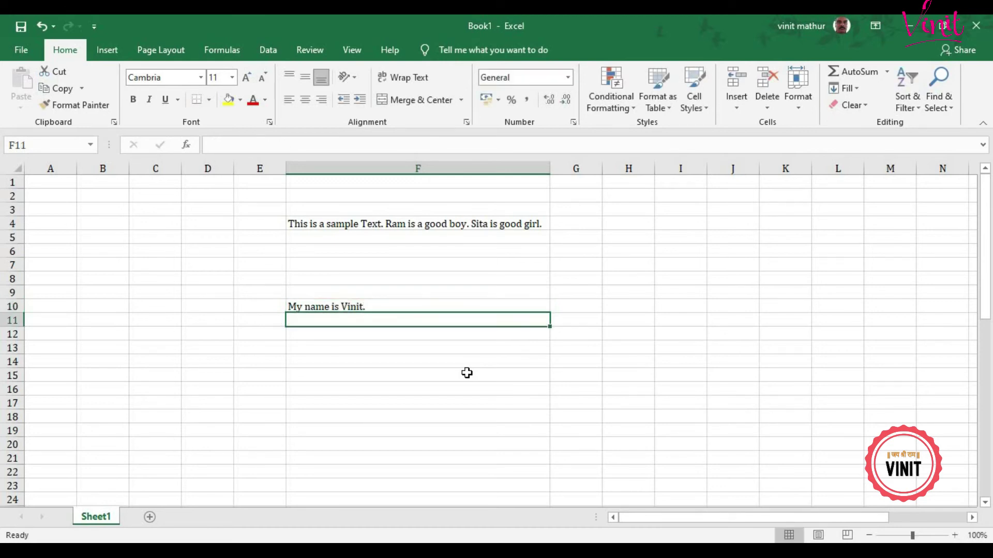
type("I am t")
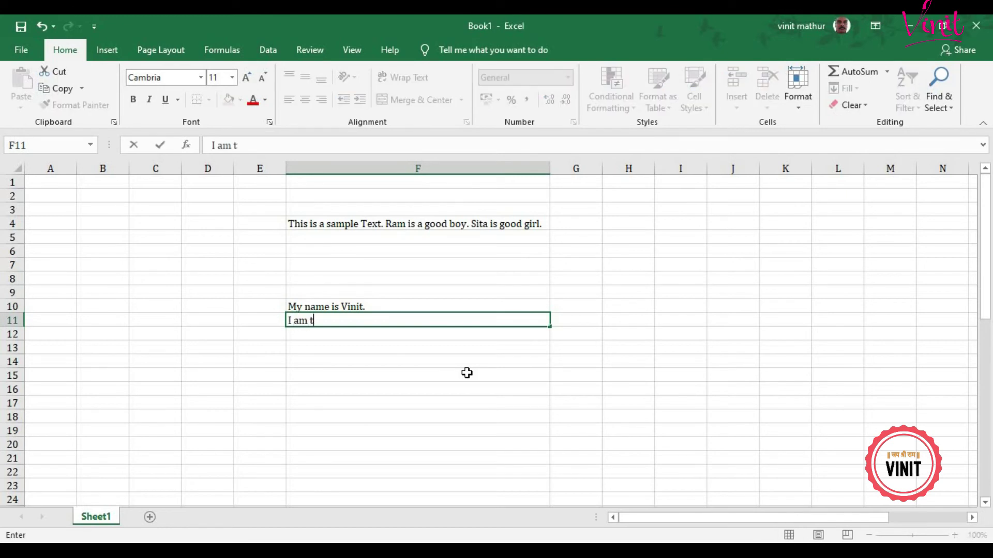
type("eaching Mic")
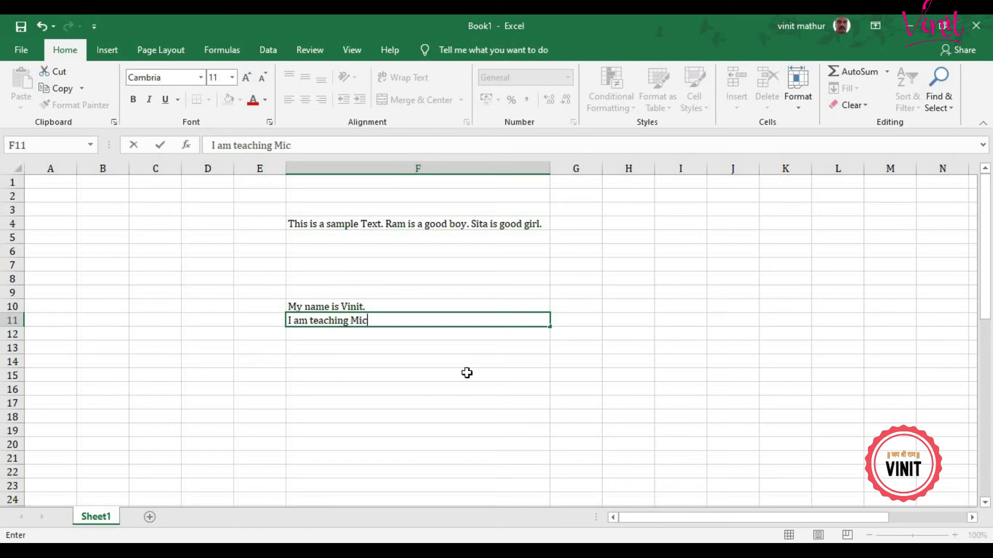
type("rosoft Excel")
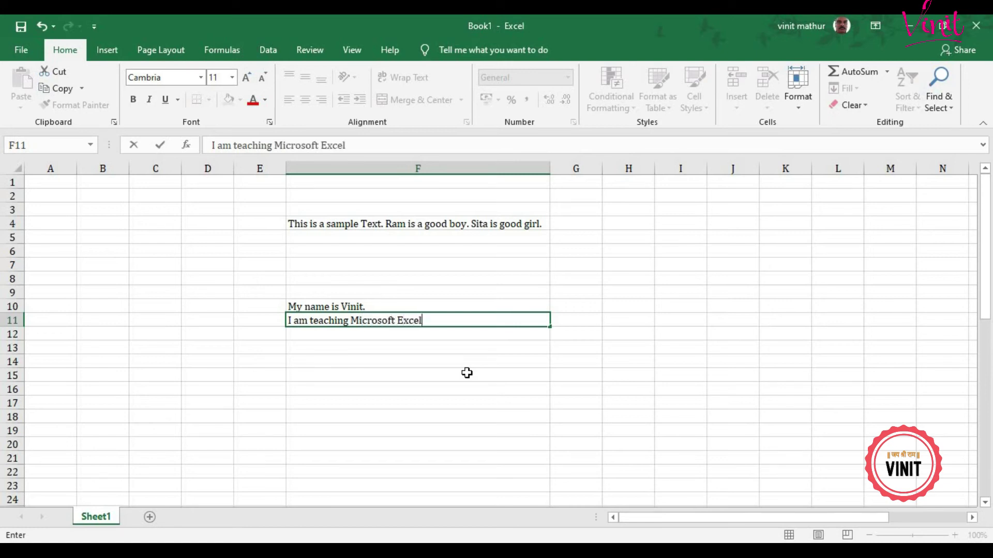
type(".")
key("Return")
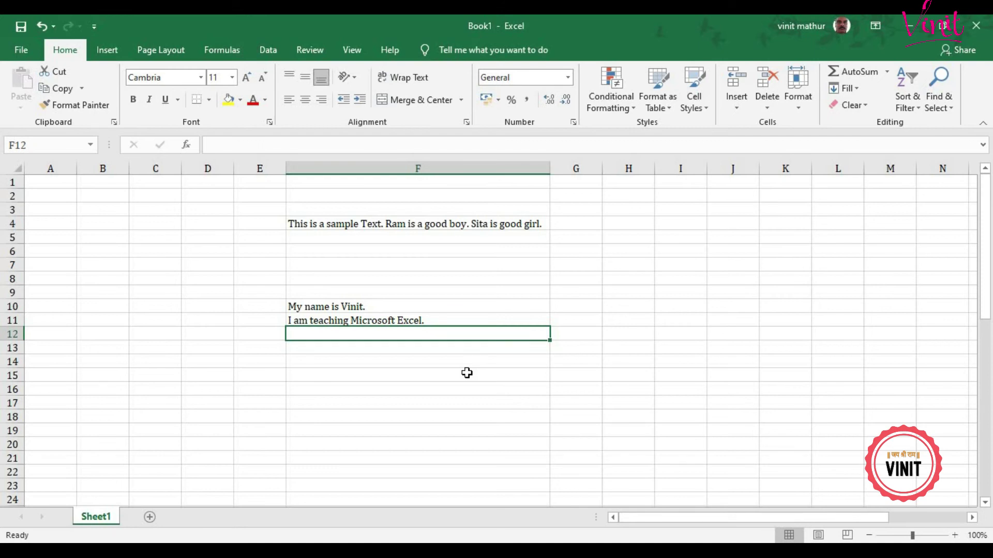
type("E")
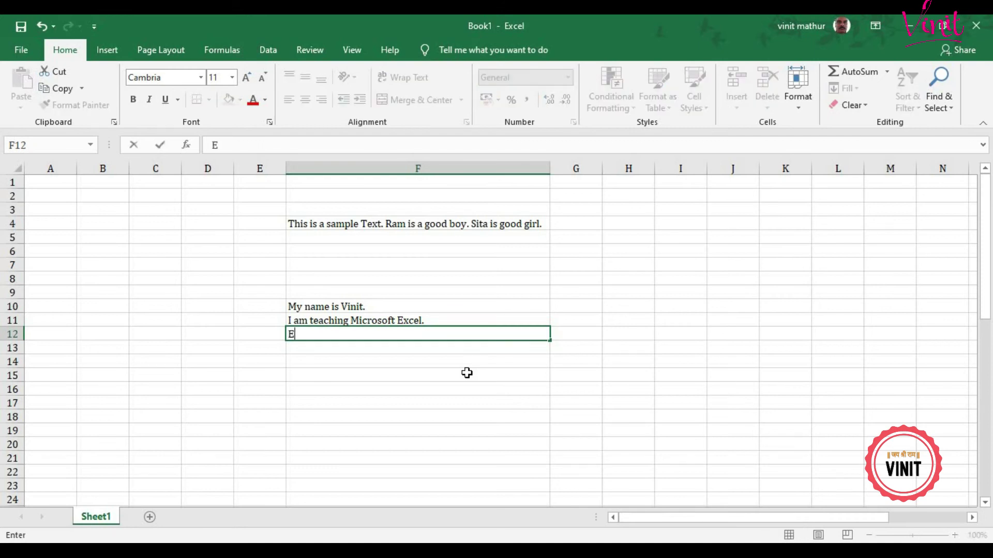
type("xcel is powrfu")
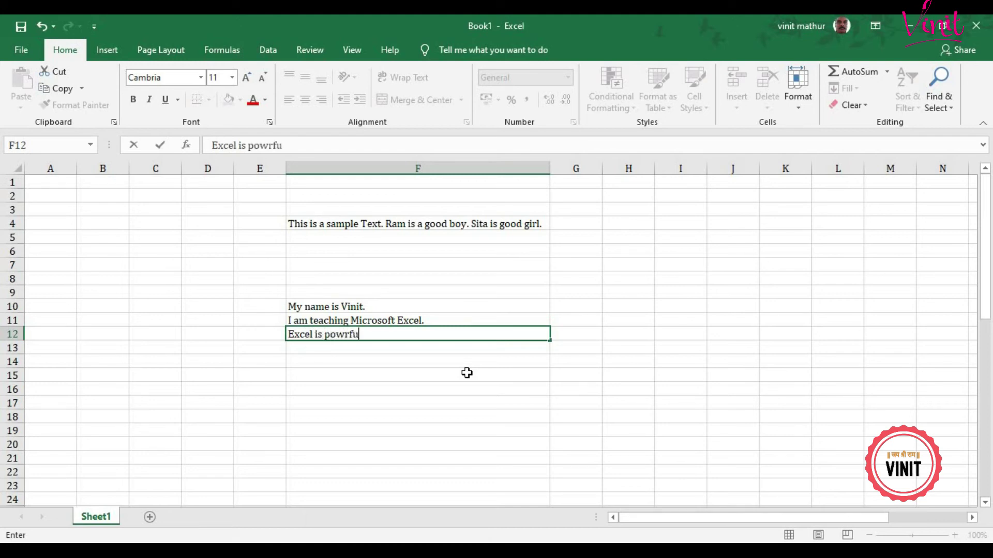
type("l program.")
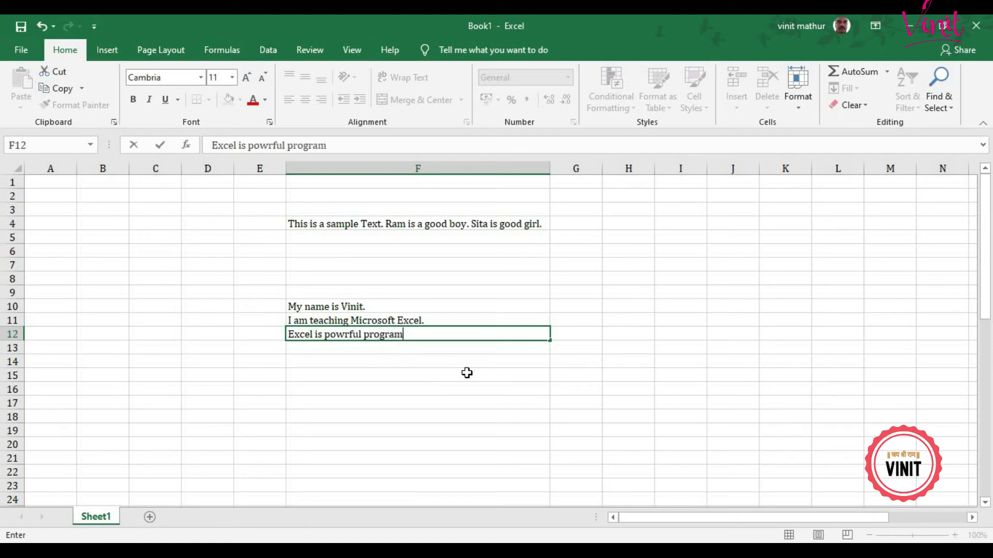
key("Return")
key("Return")
key("Return")
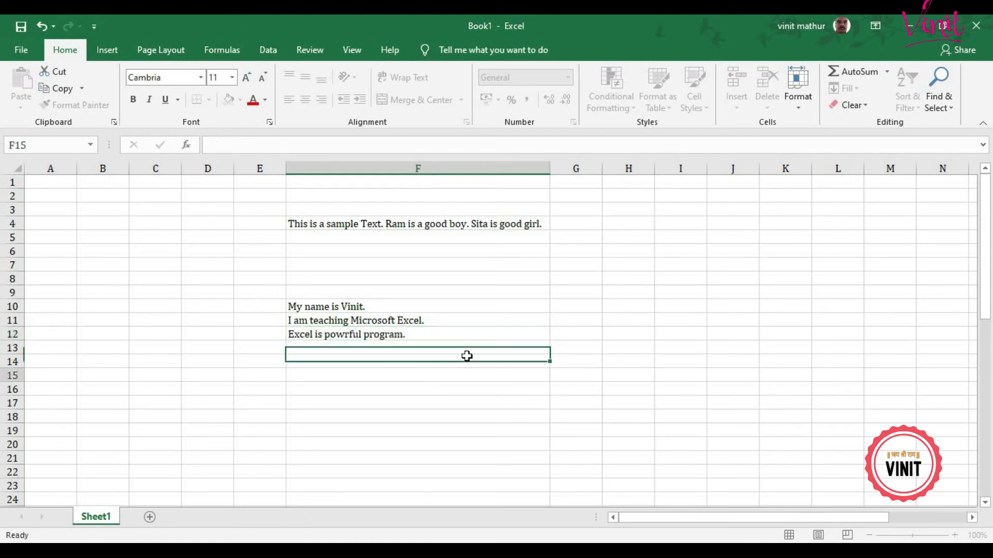
Step: Apply Fill > Justify to F10:F12, reflowing the sentences into a paragraph across F10:F11
left_click_drag(416, 302, 406, 335)
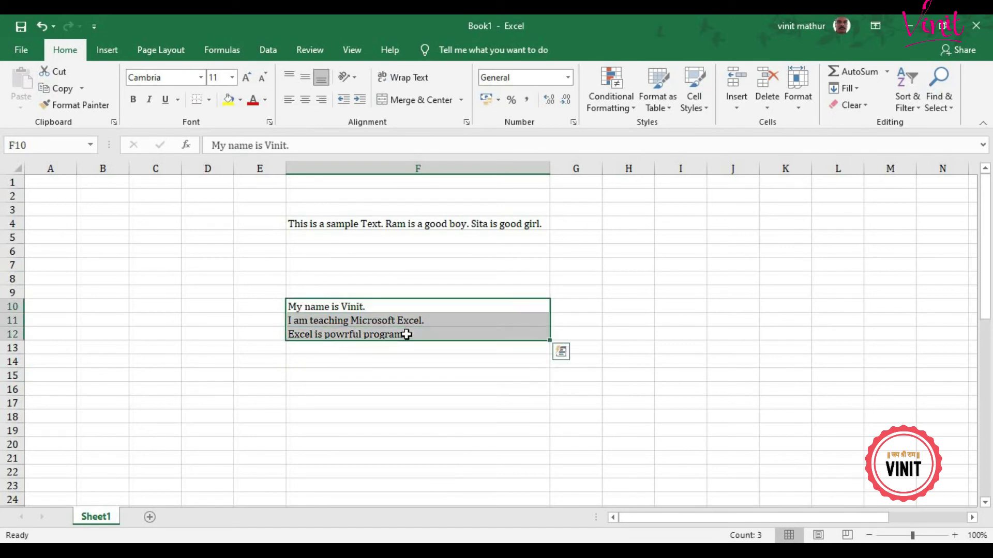
left_click(858, 92)
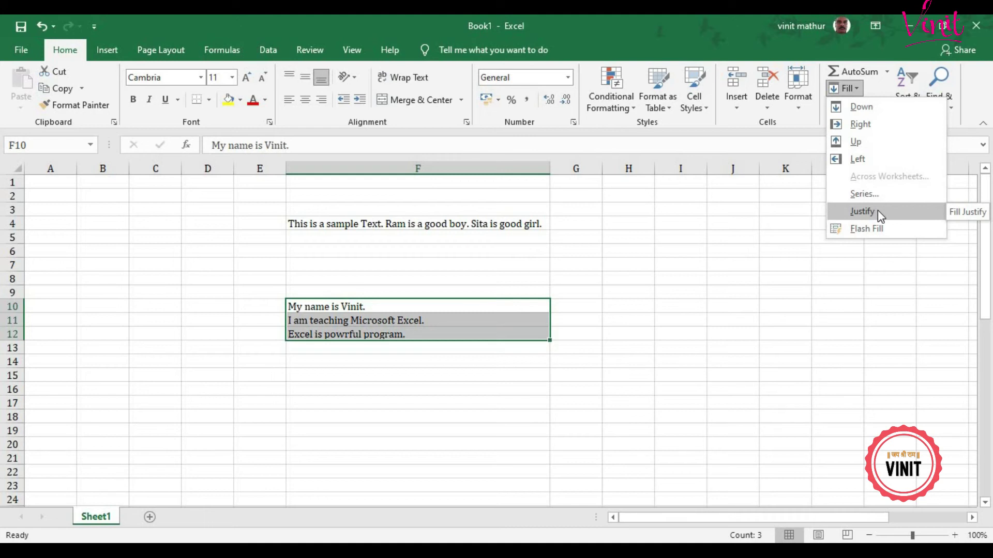
left_click(877, 210)
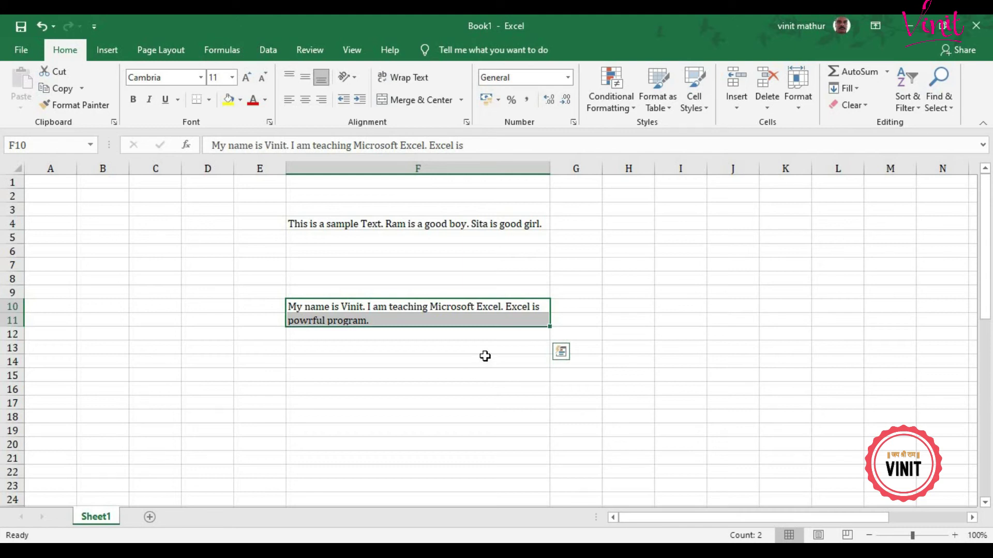
left_click(770, 291)
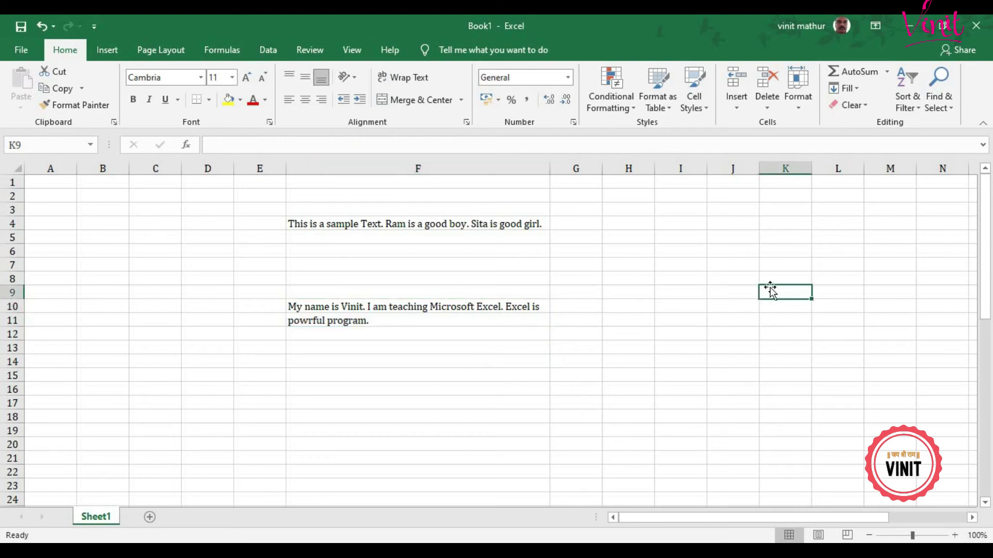
Step: Select F4:F11 and apply Clear All to remove all the sentences
left_click(861, 91)
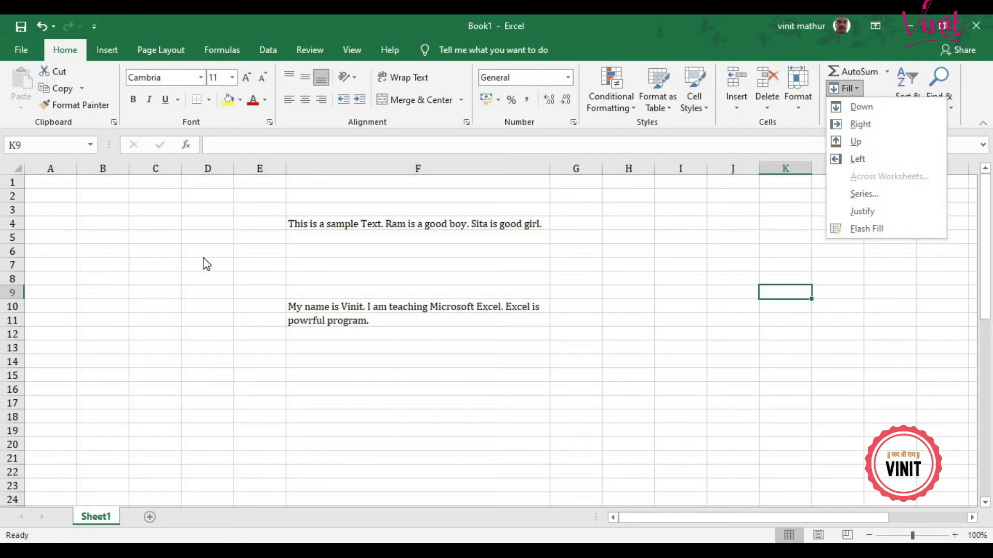
left_click(315, 225)
left_click(314, 221)
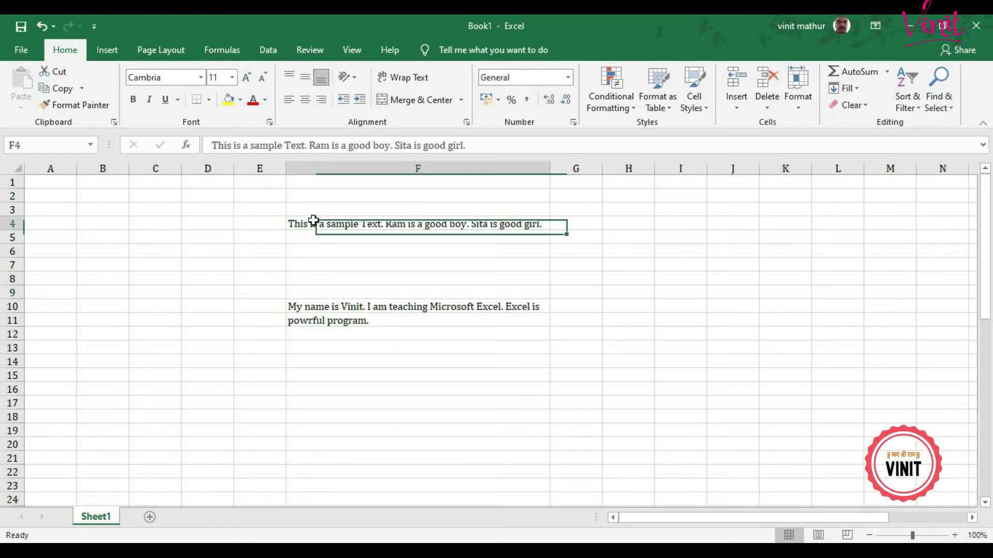
left_click_drag(313, 222, 374, 326)
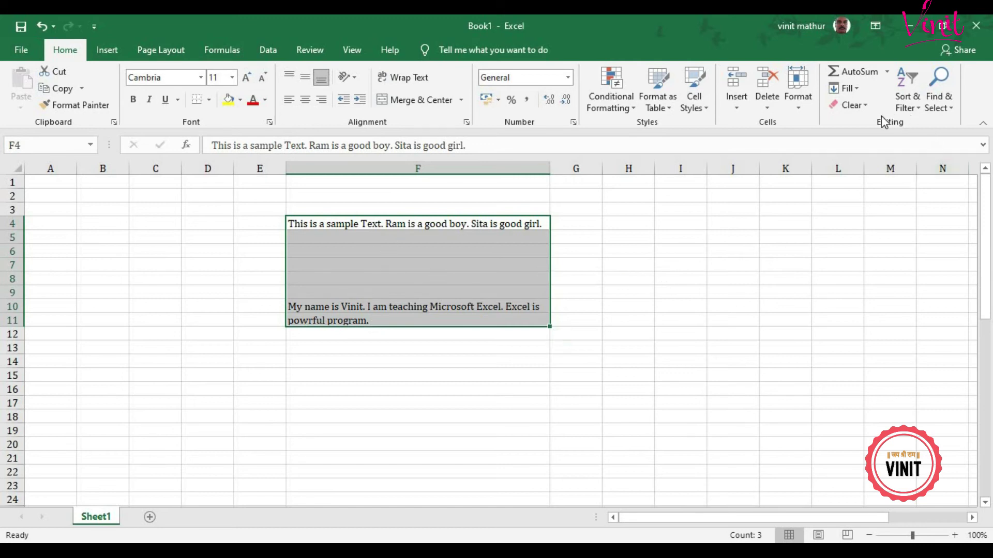
left_click(866, 107)
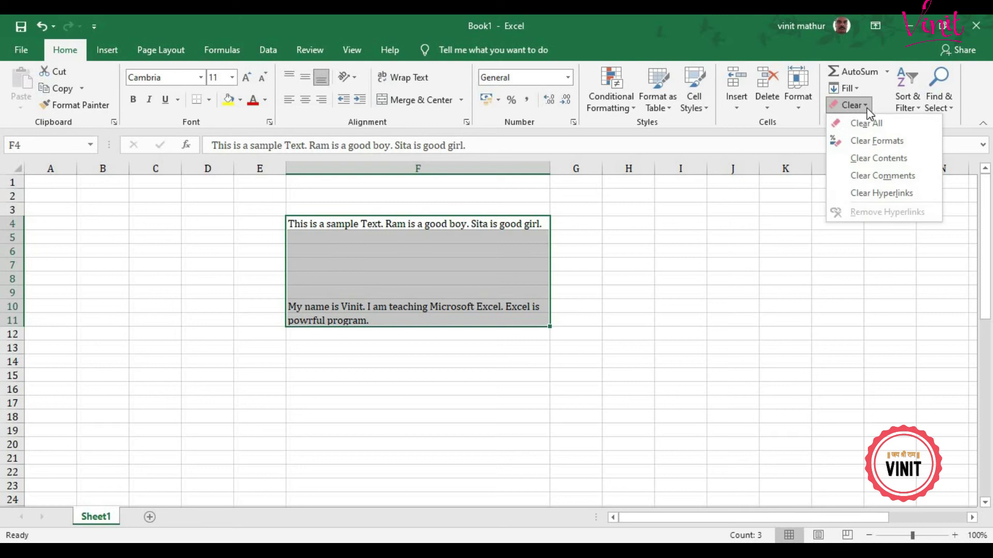
left_click(862, 125)
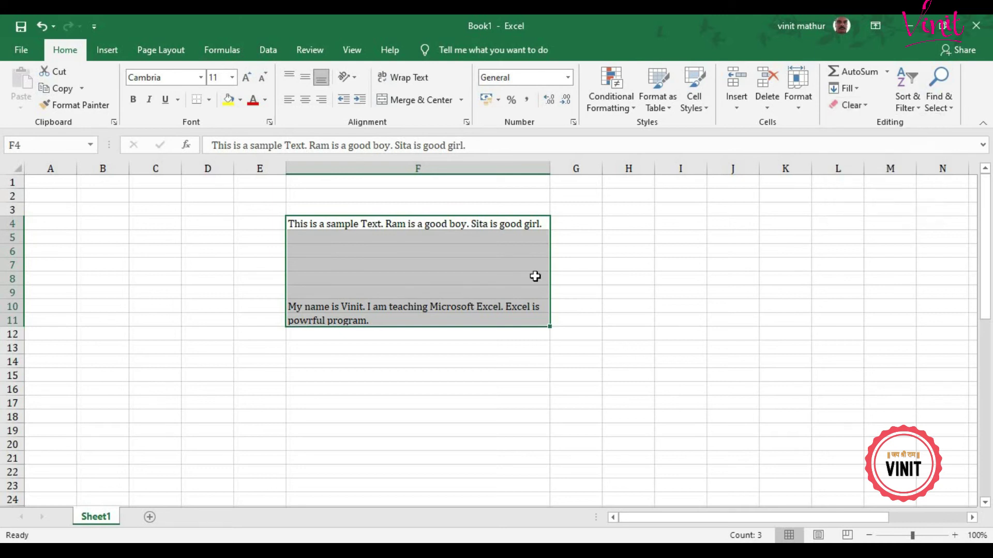
left_click(266, 251)
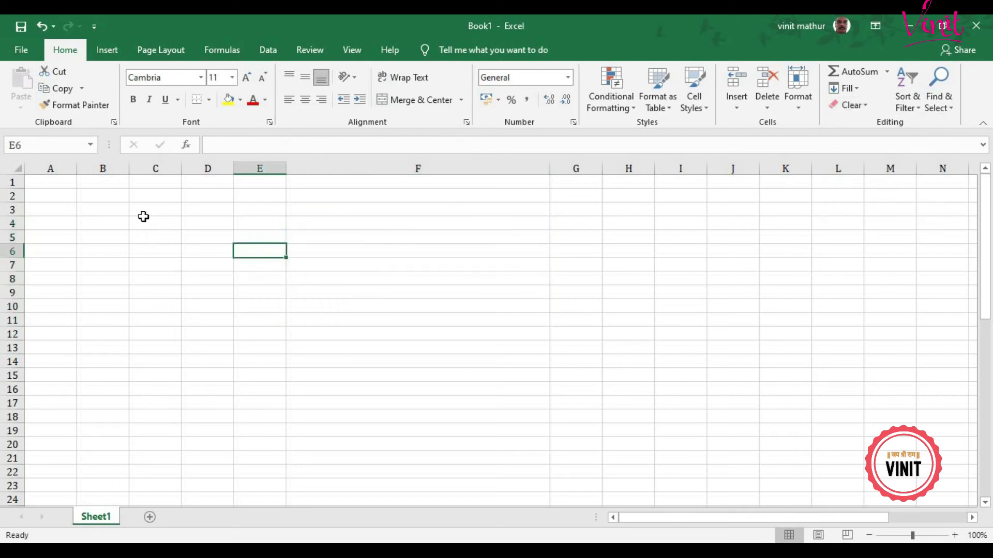
Step: Type the first three people's full names into F5, F6 and F7
left_click(171, 224)
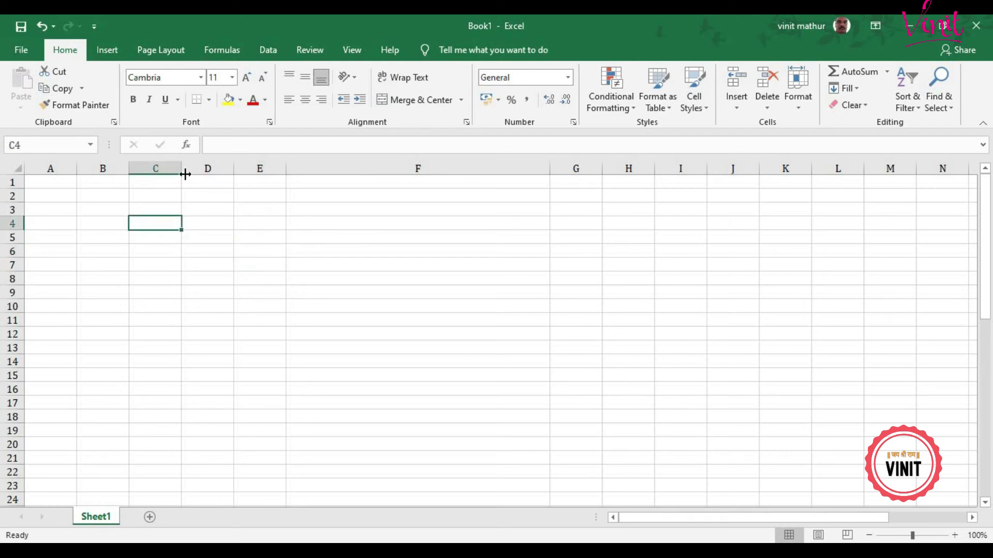
left_click(374, 235)
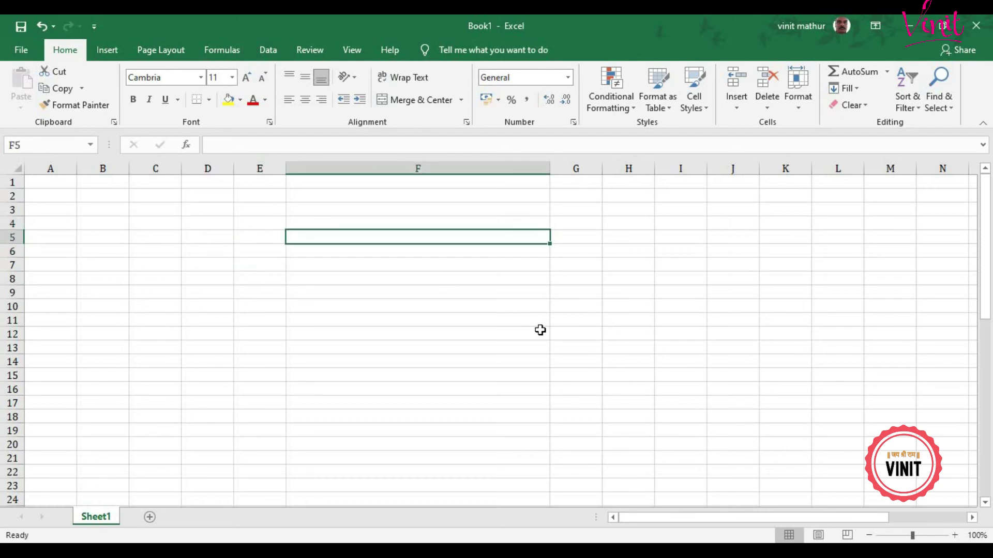
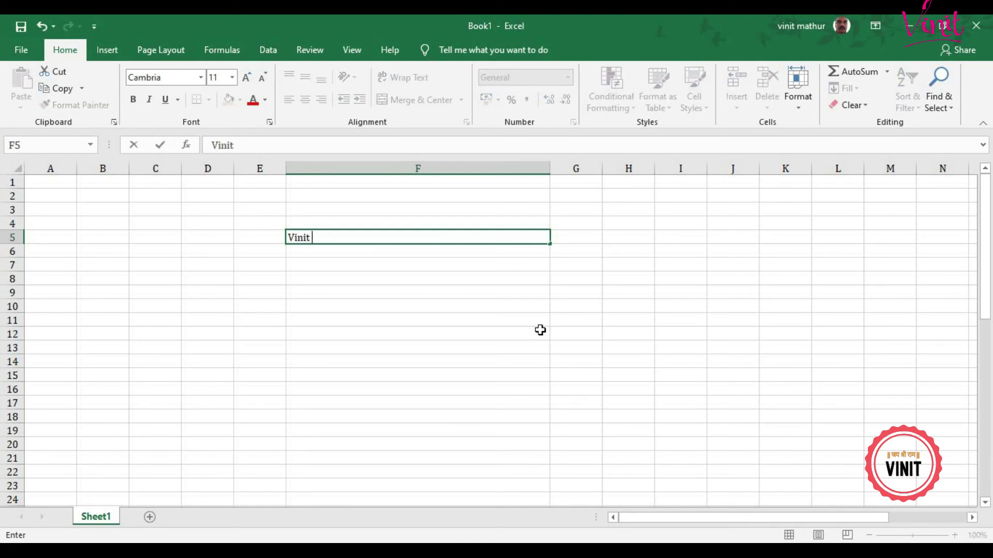
key("Return")
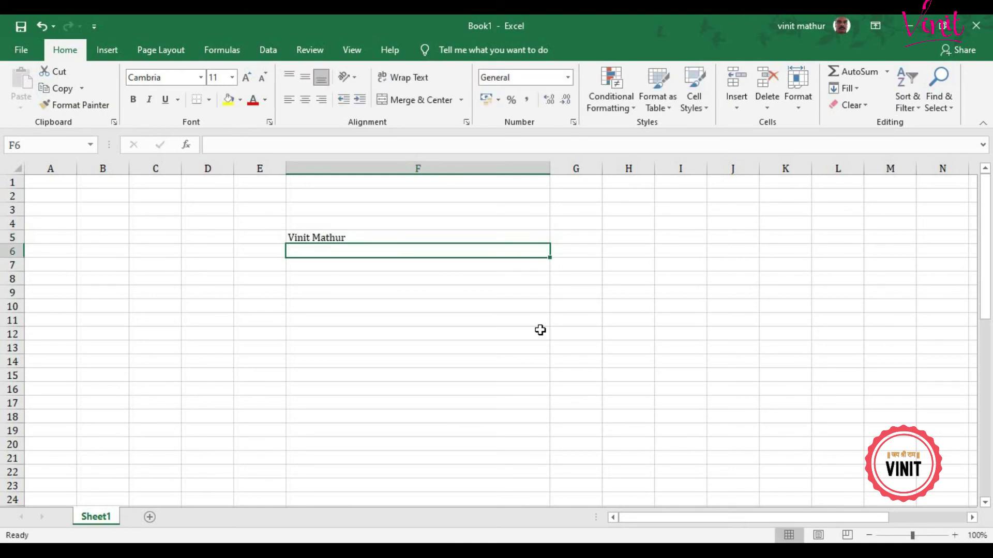
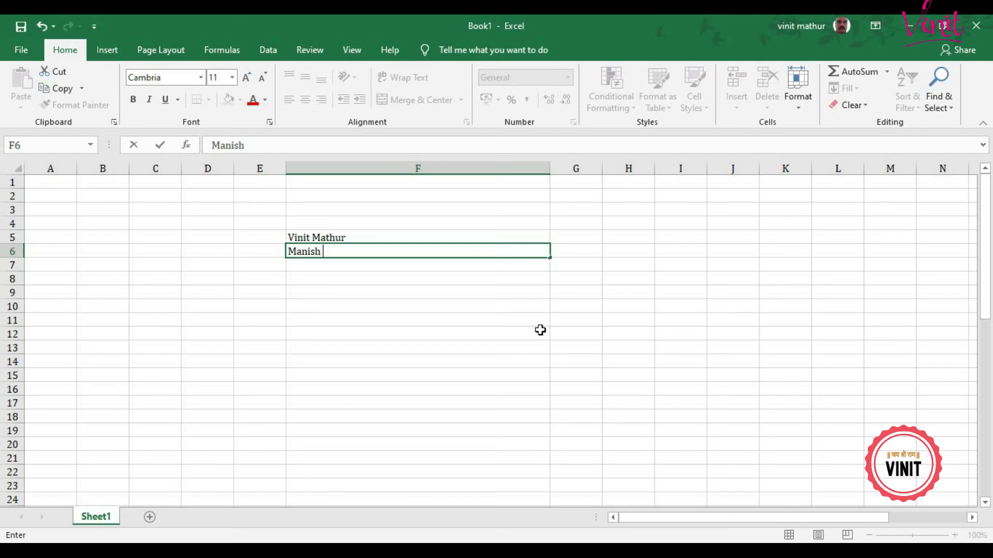
key("Return")
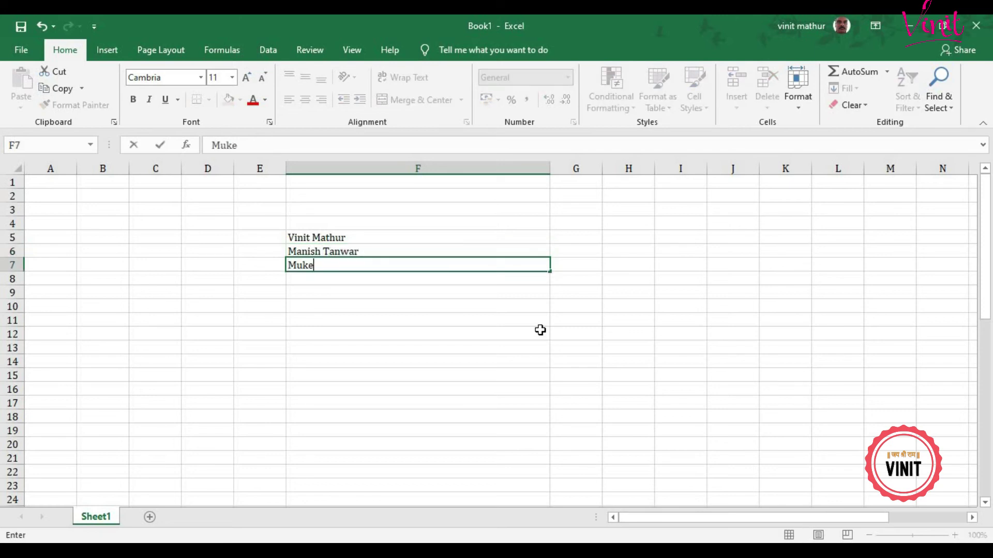
key("Return")
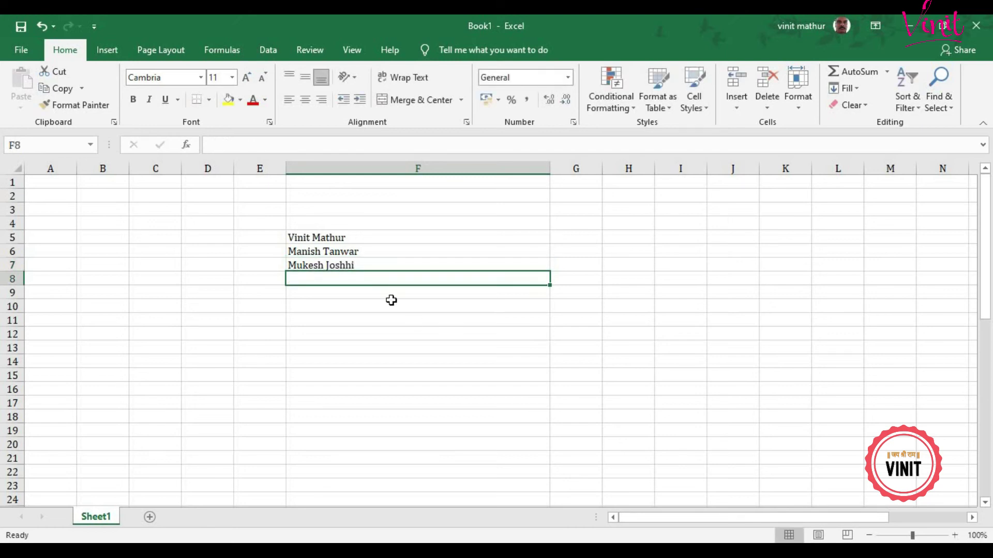
Step: Fix the misspelled surname in F7, then add the fourth and fifth full names in F8:F9
left_click(394, 264)
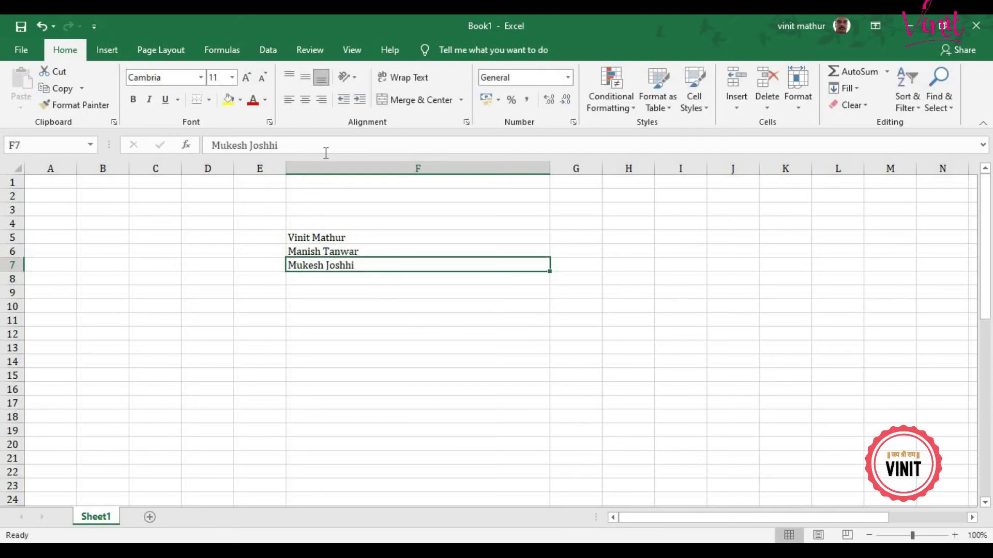
left_click(326, 153)
key("BackSpace")
key("BackSpace")
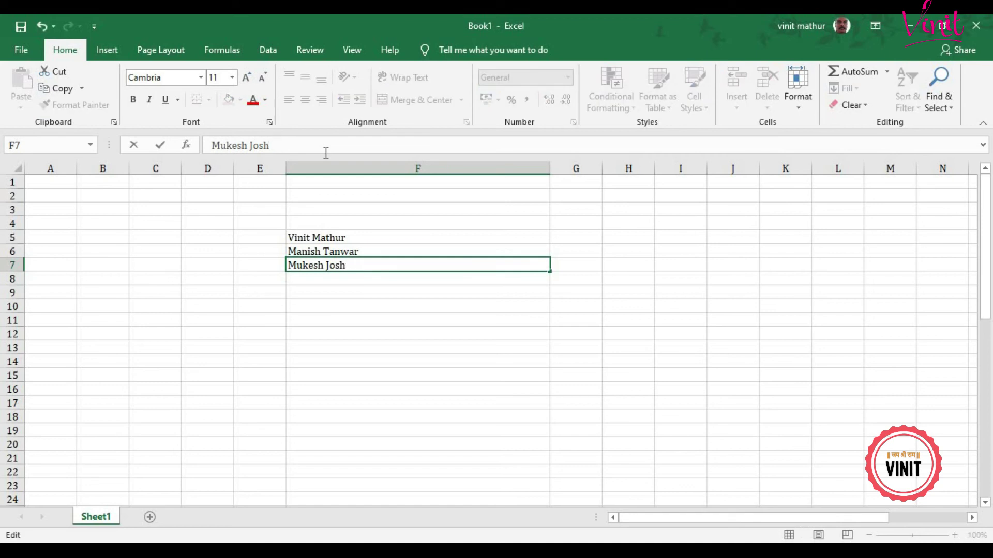
type("i")
key("Return")
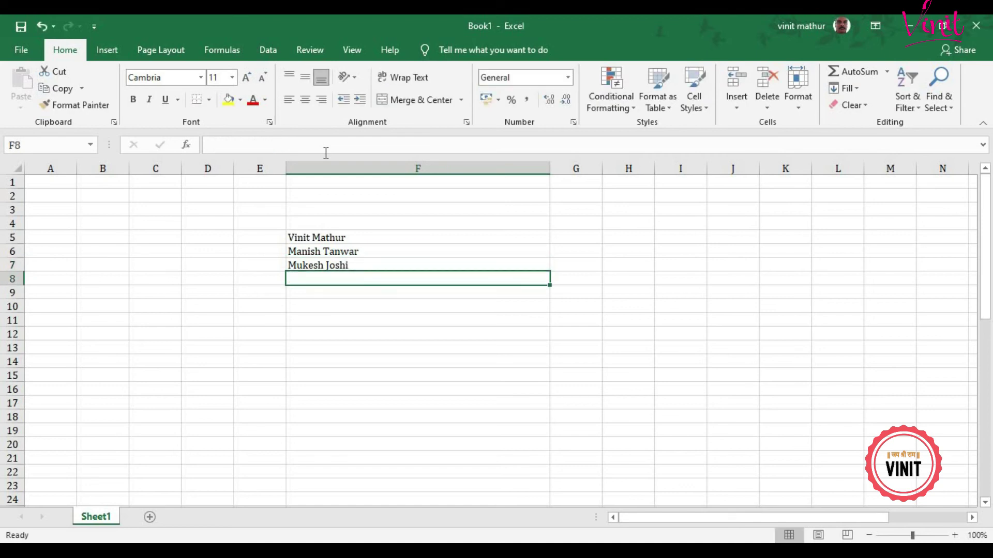
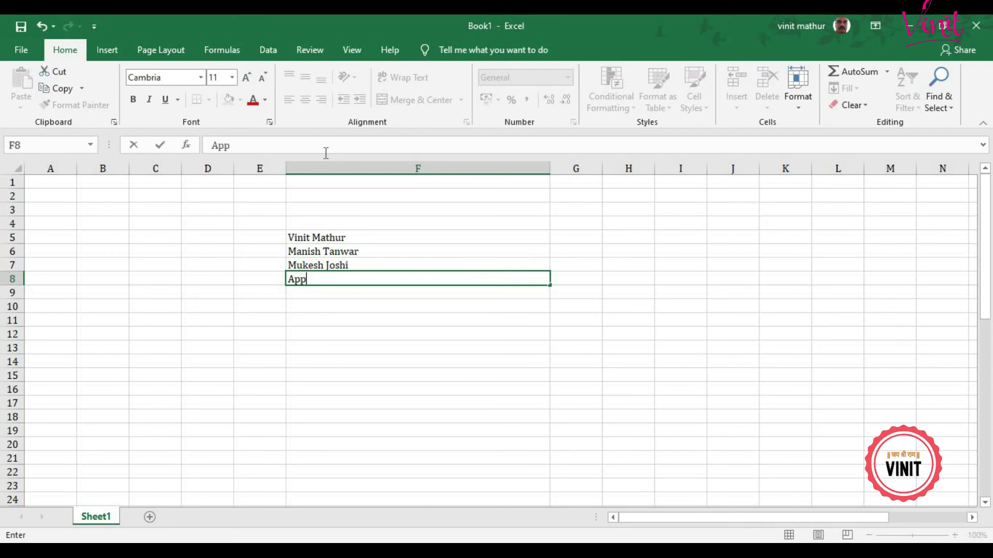
key("Return")
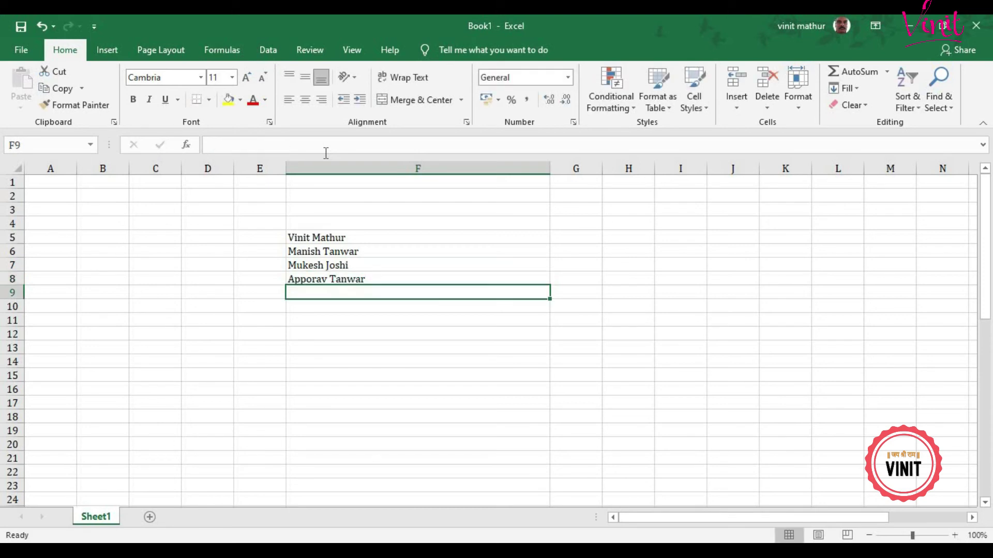
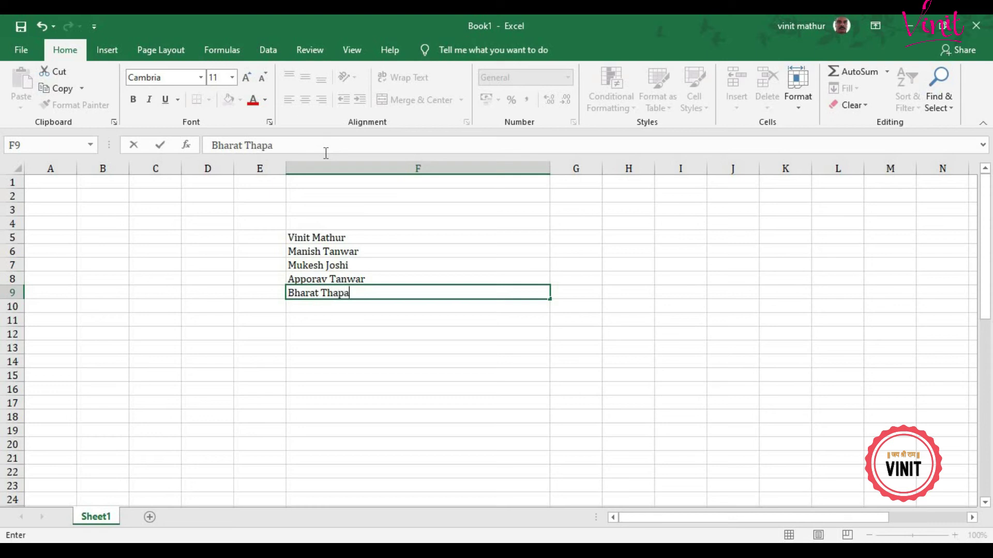
key("Return")
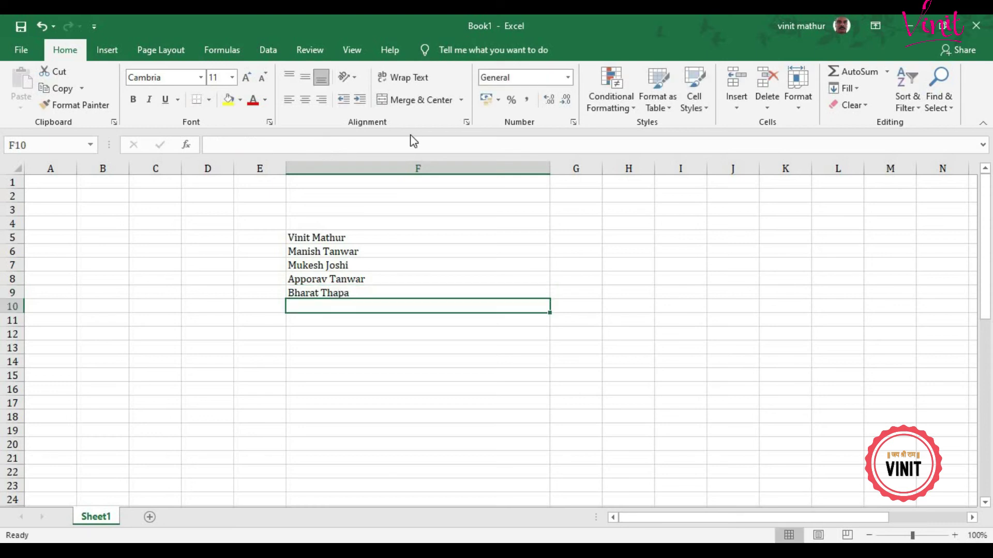
Step: Narrow column F, type the first person's first name in G5, and drag it down to G9
left_click(561, 236)
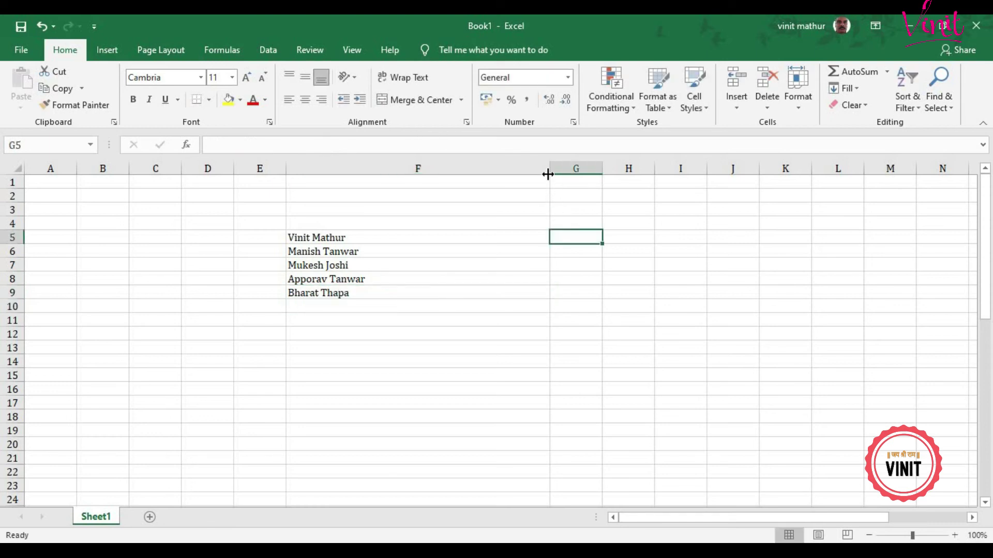
left_click_drag(549, 171, 469, 187)
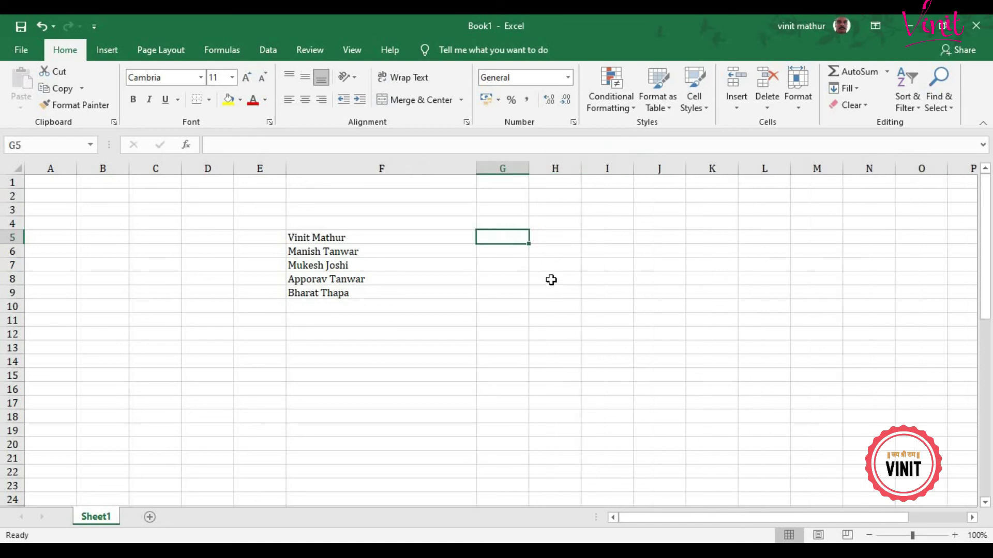
type("Vinit")
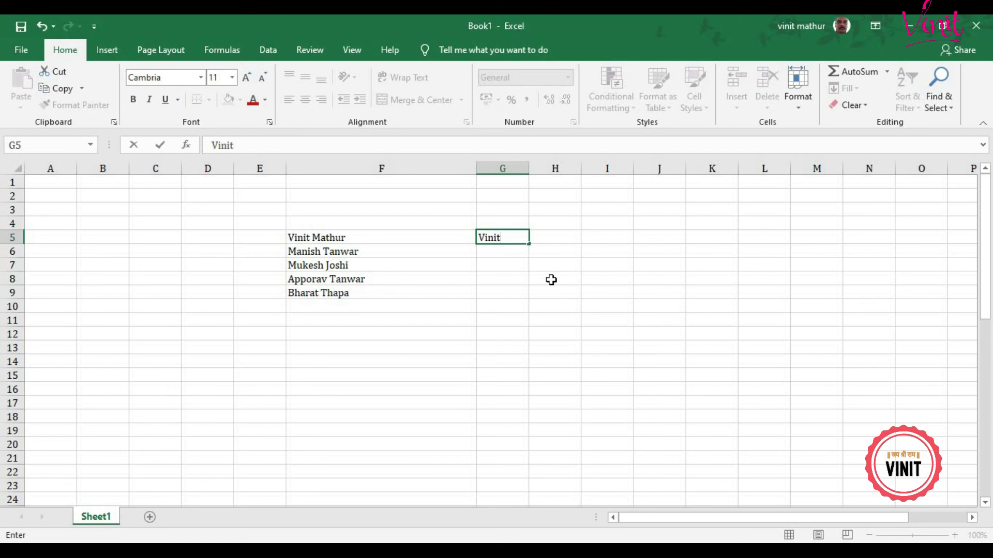
key("Return")
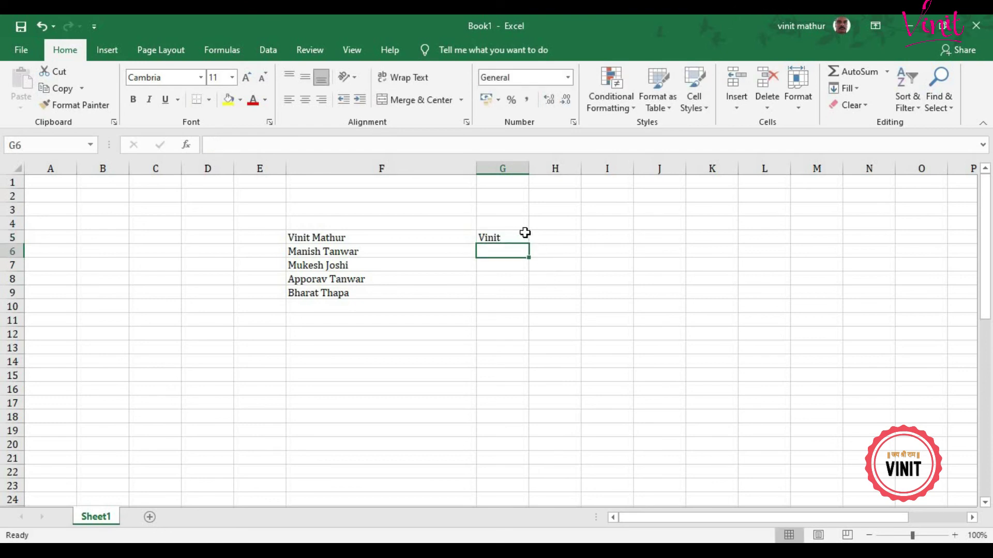
left_click(522, 239)
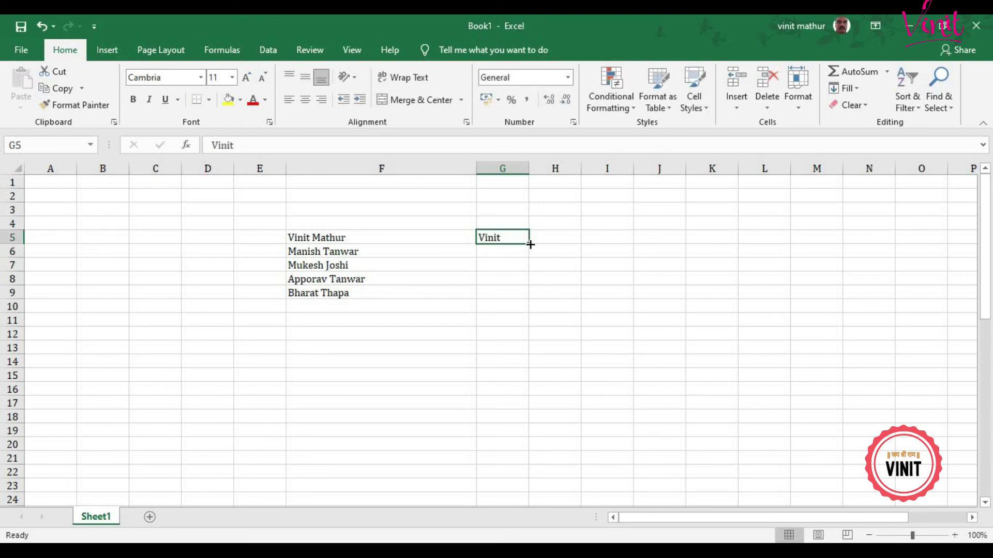
left_click_drag(530, 244, 525, 298)
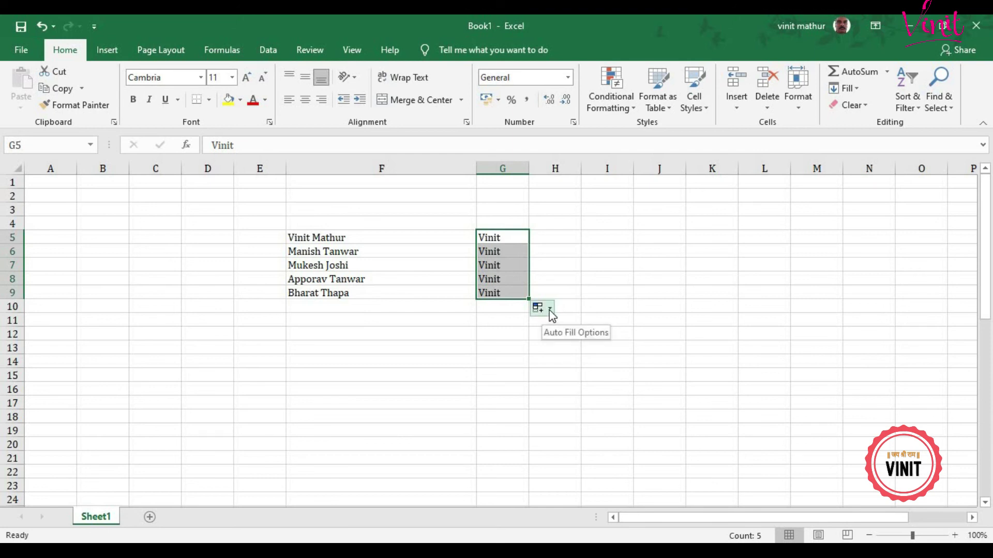
Step: Switch the copied cells to Flash Fill so G6:G9 show each person's own first name
left_click(549, 310)
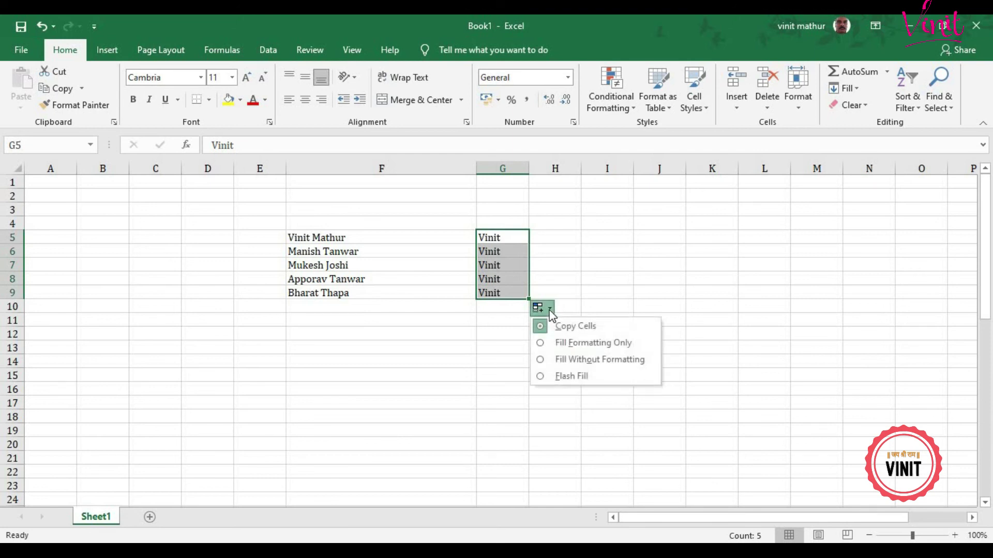
left_click(572, 376)
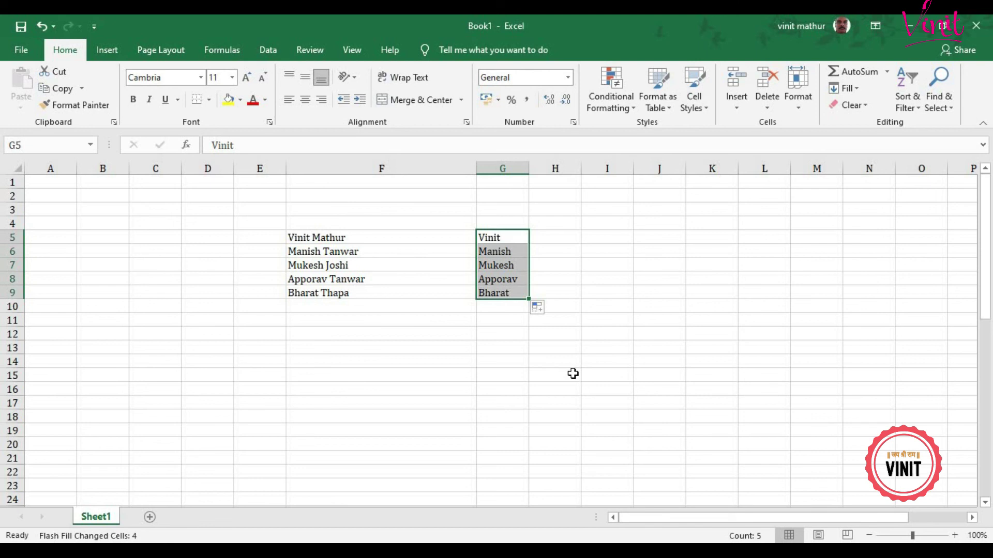
left_click(508, 235)
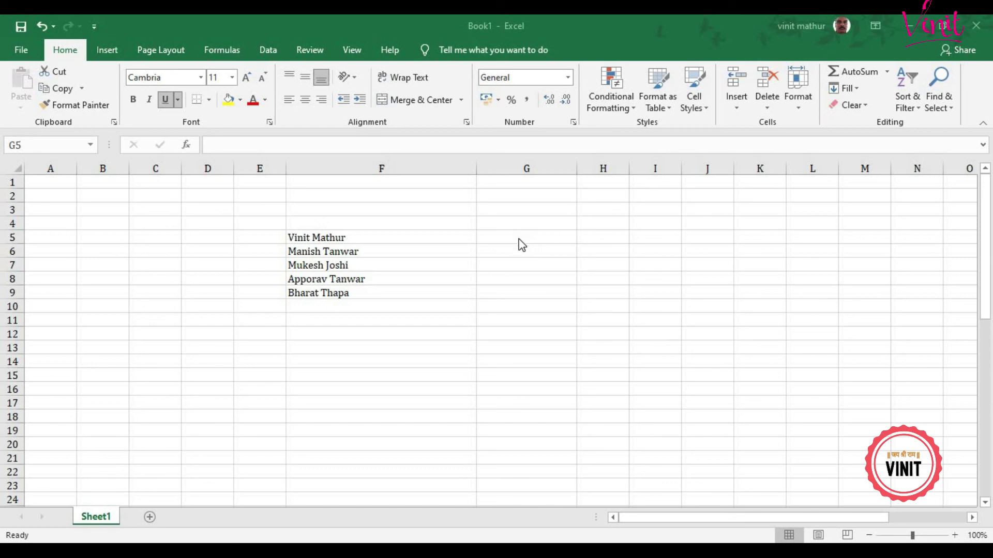
Step: Enter the first person's surname-based yahoo.com email address in G5
left_click(518, 239)
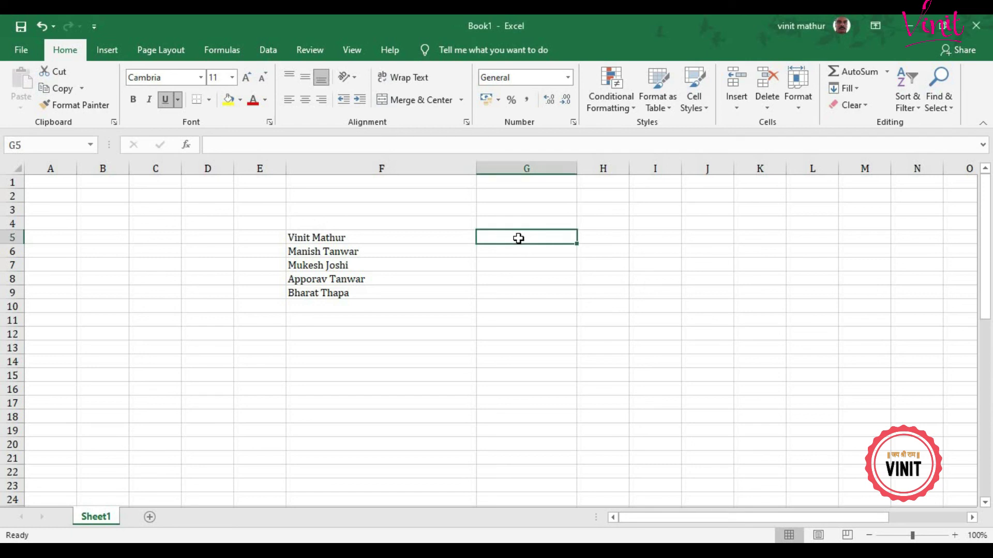
double_click(519, 238)
type("vi")
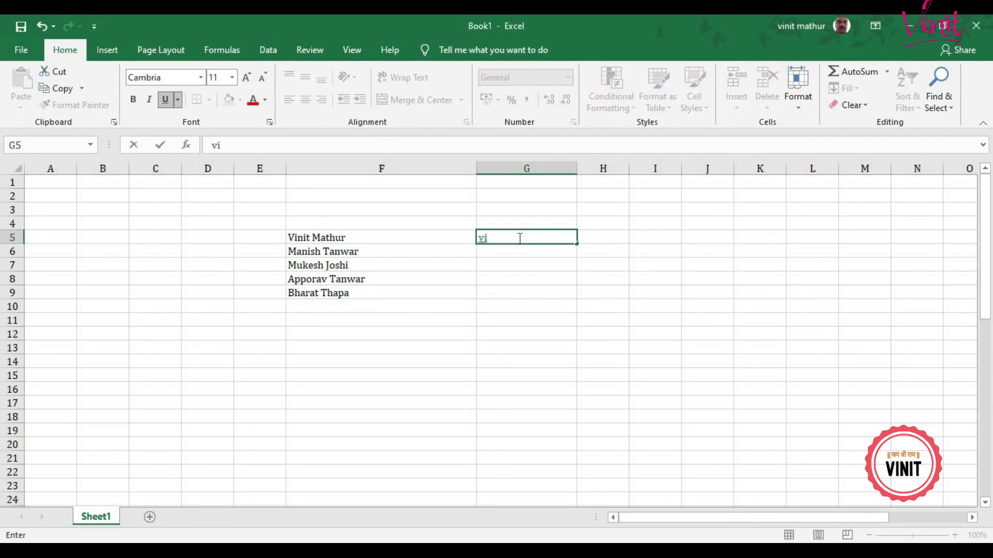
key("BackSpace")
key("BackSpace")
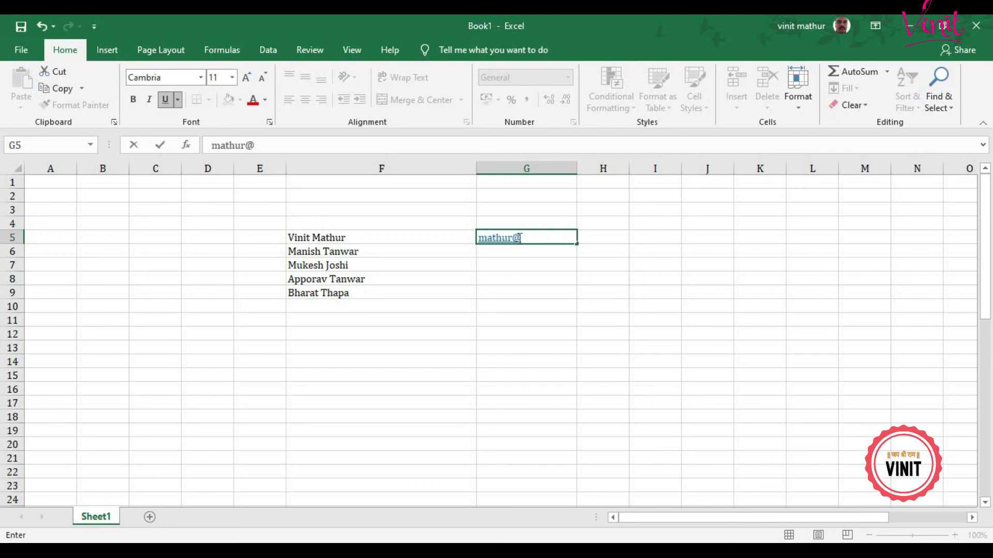
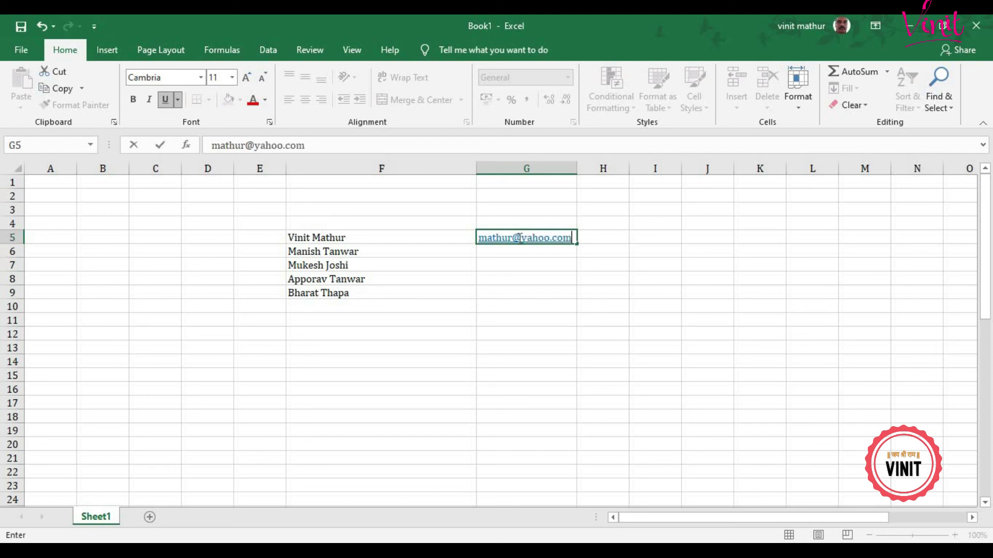
key("Return")
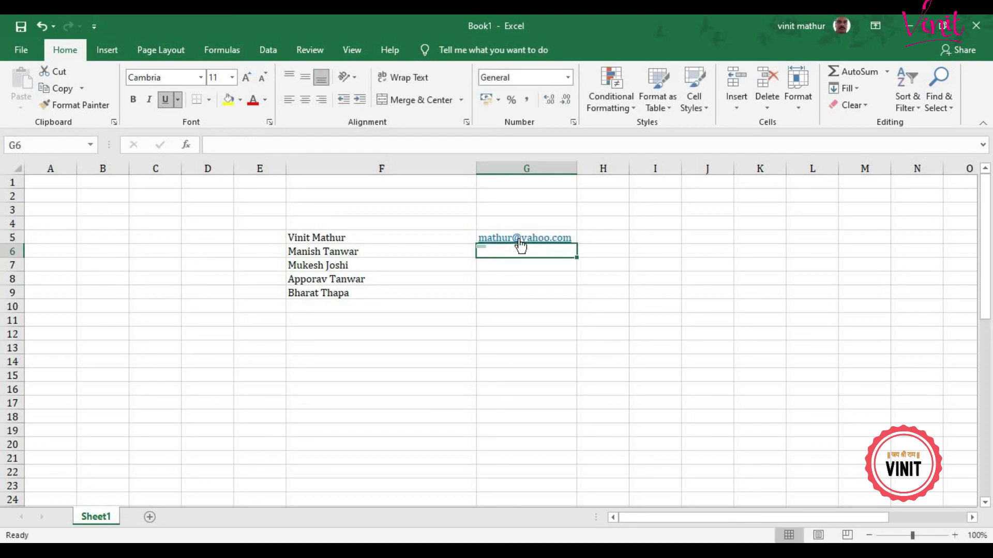
Step: Flash Fill the email addresses into G6:G9 and remove their hyperlinks
left_click(483, 237)
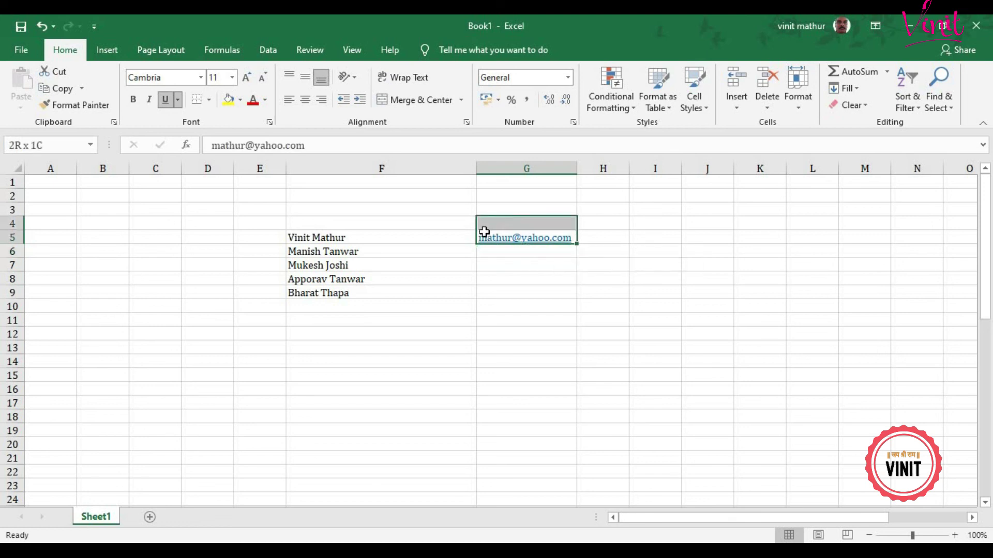
left_click_drag(485, 244, 490, 293)
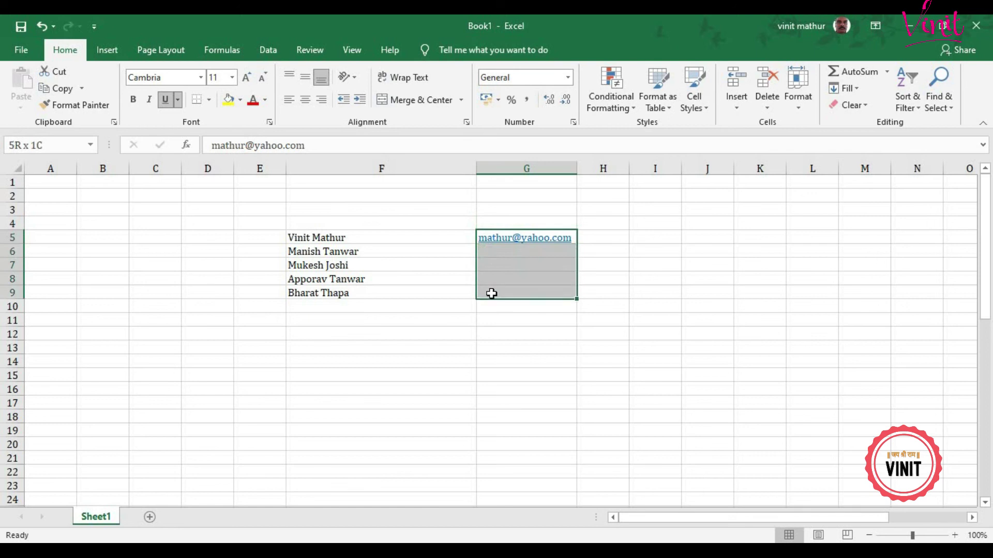
left_click(850, 89)
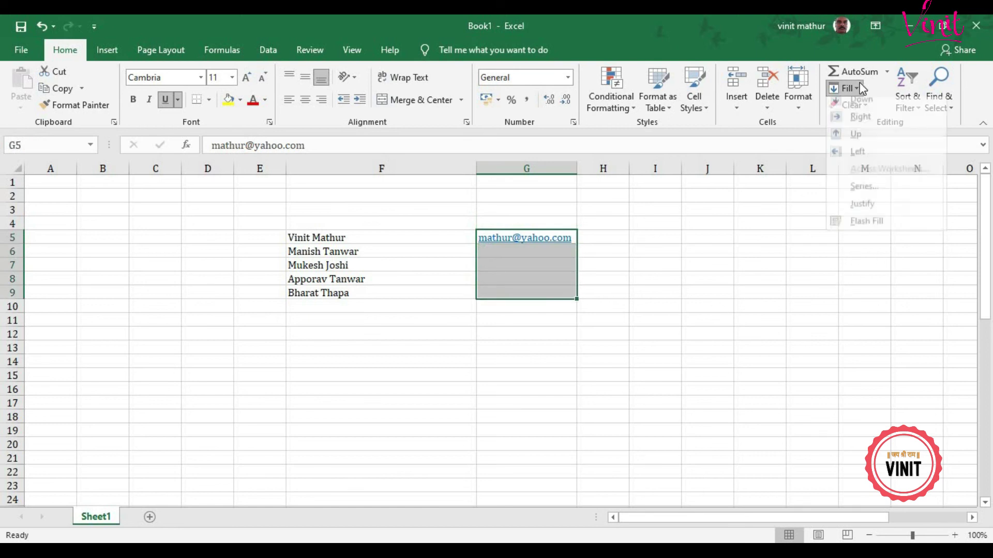
left_click(866, 229)
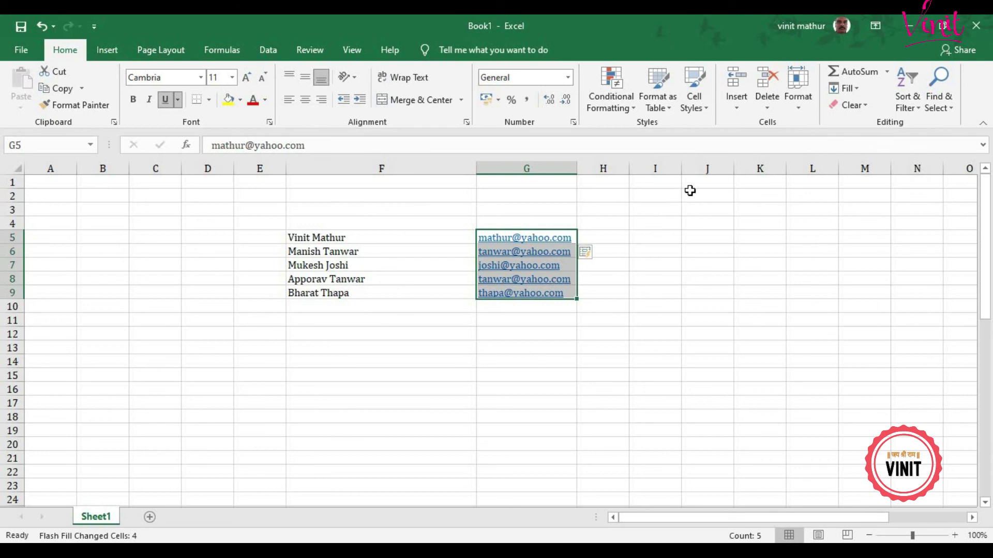
right_click(537, 247)
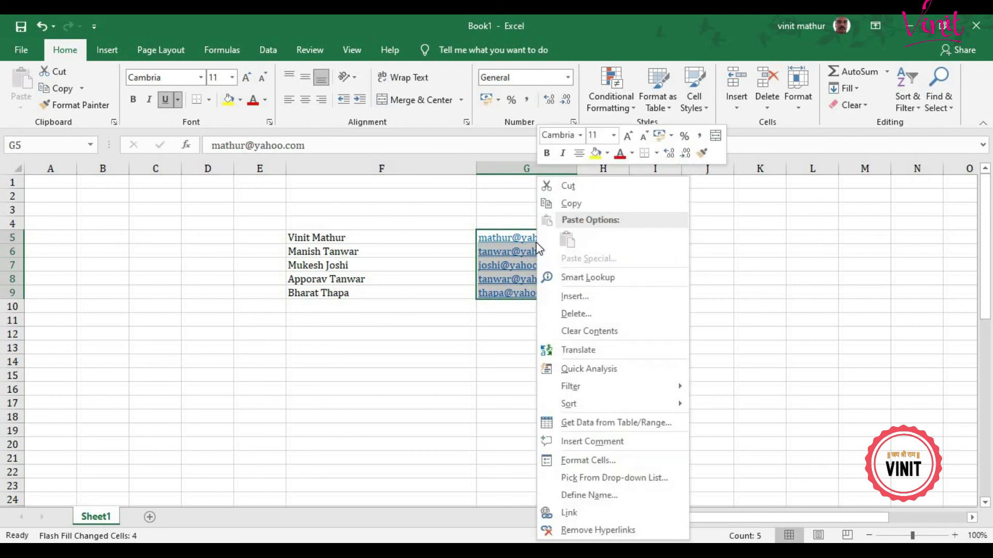
left_click(590, 529)
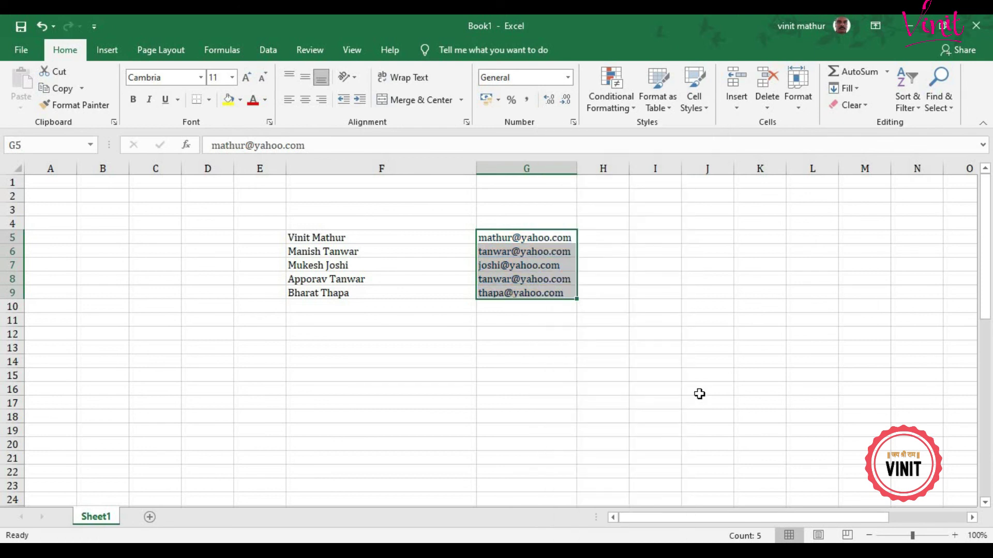
Step: Widen column G slightly so the email addresses fit, then select G5:G9
left_click(699, 393)
left_click_drag(573, 171, 577, 173)
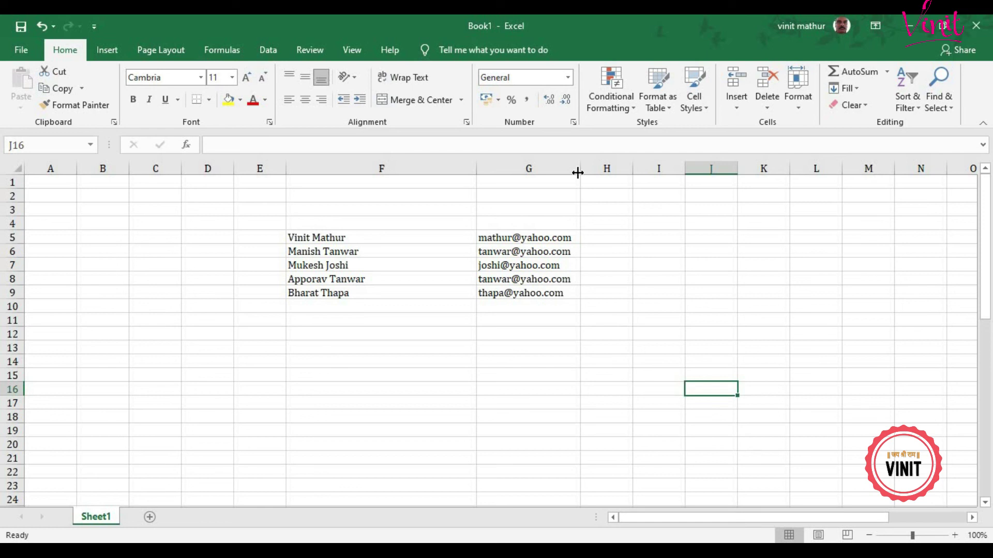
scroll(497, 370, "down", 1)
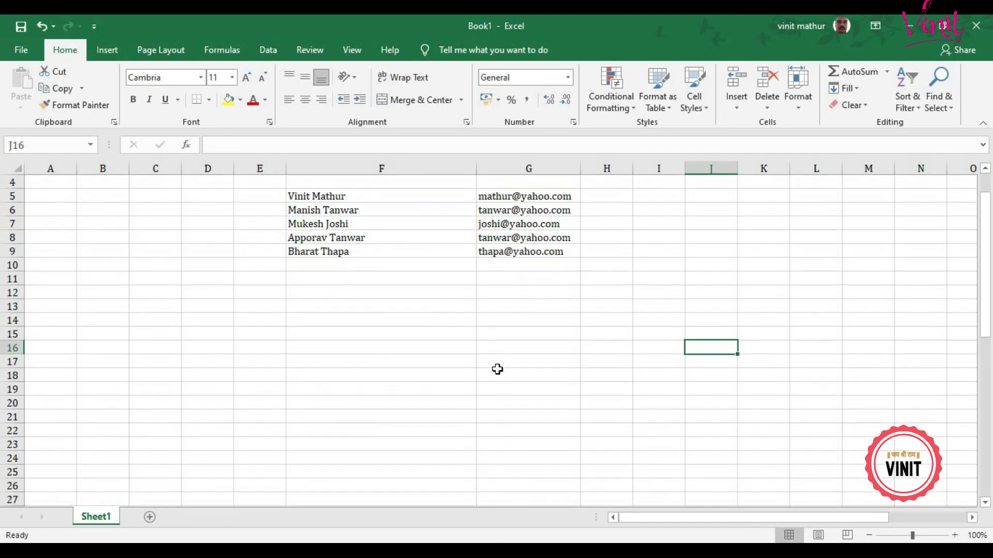
scroll(497, 369, "up", 1)
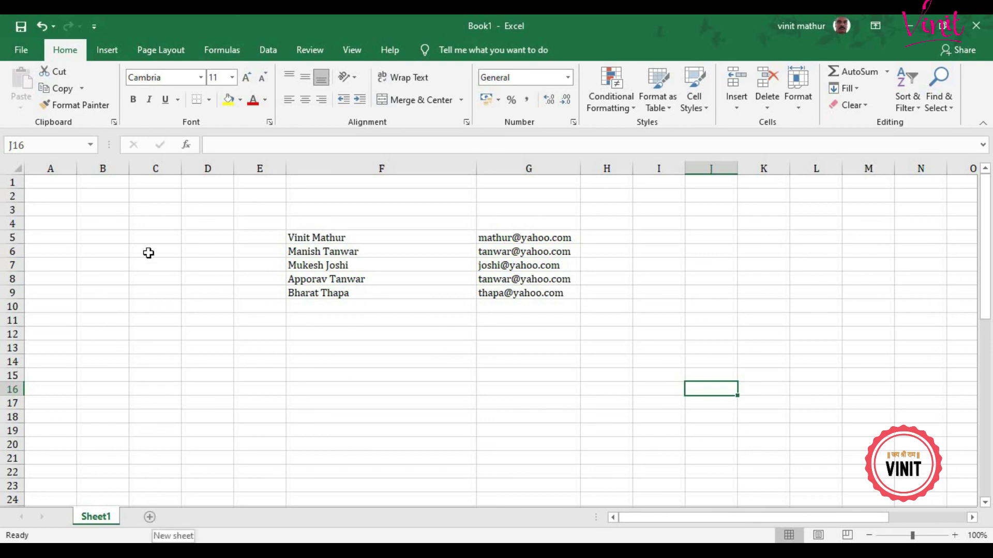
left_click(156, 237)
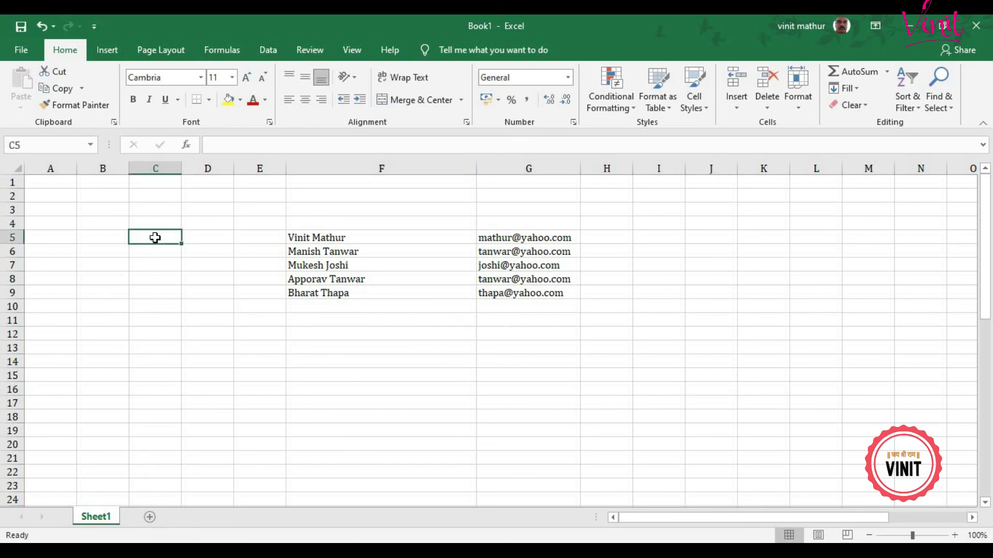
left_click(504, 239)
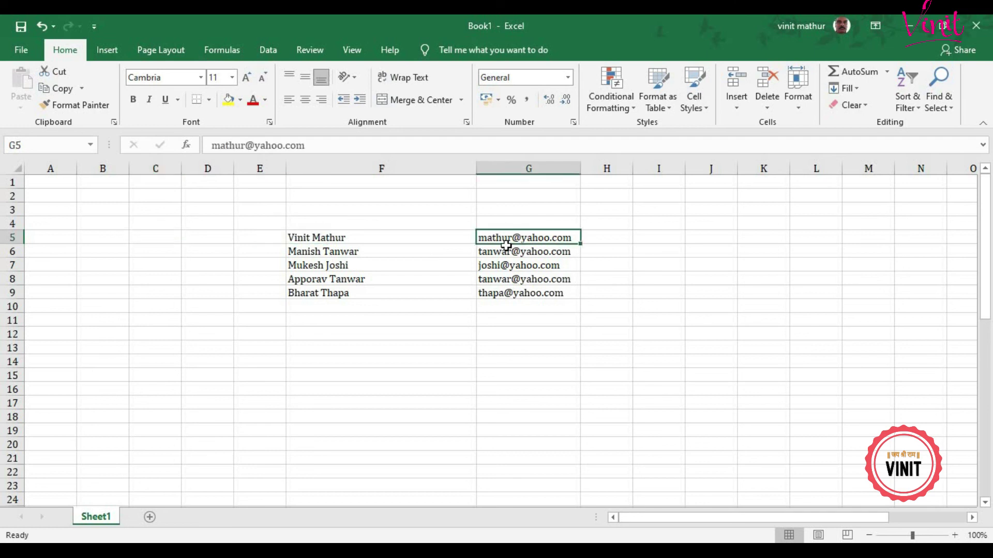
left_click_drag(506, 246, 505, 290)
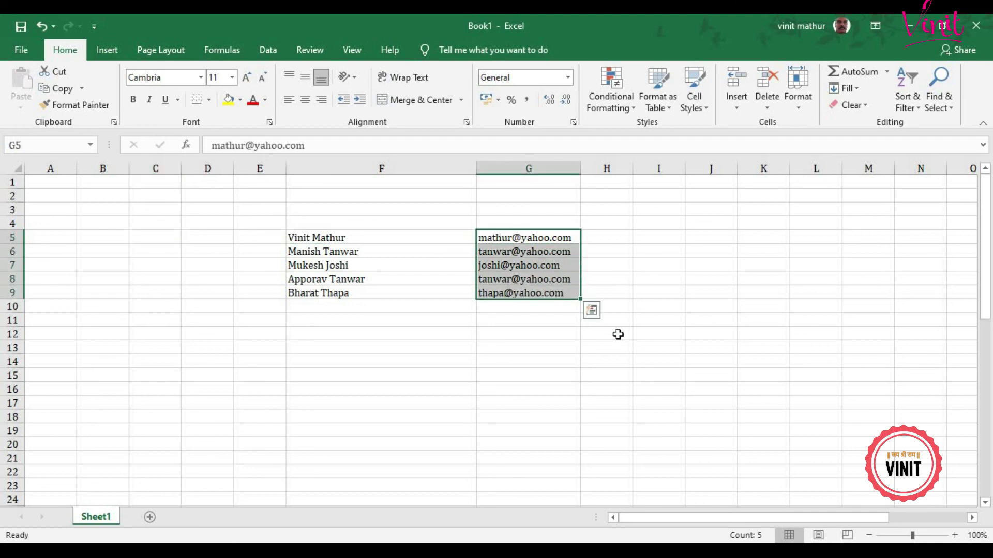
Step: Clear the email addresses from G5:G9 and enter the first person's surname in G5
key("Delete")
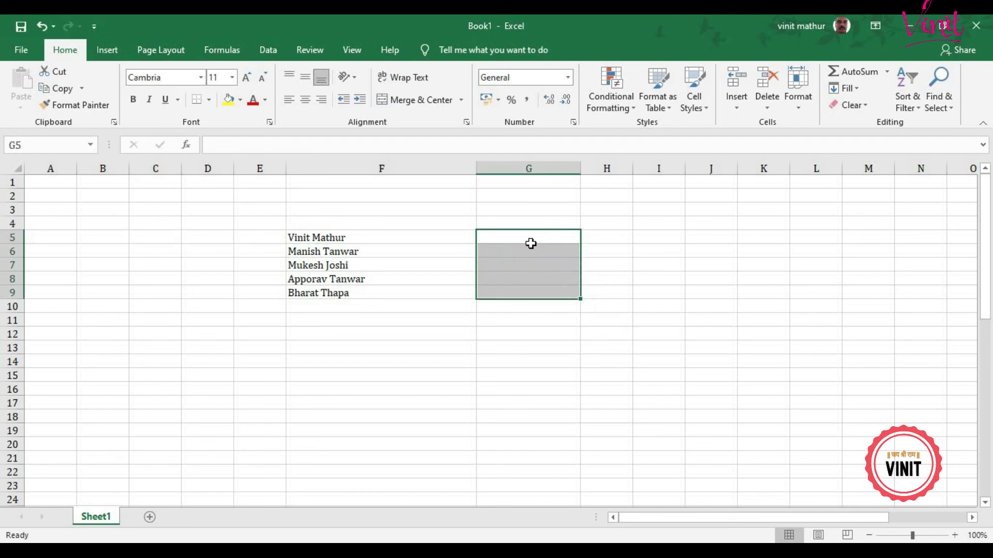
left_click(531, 242)
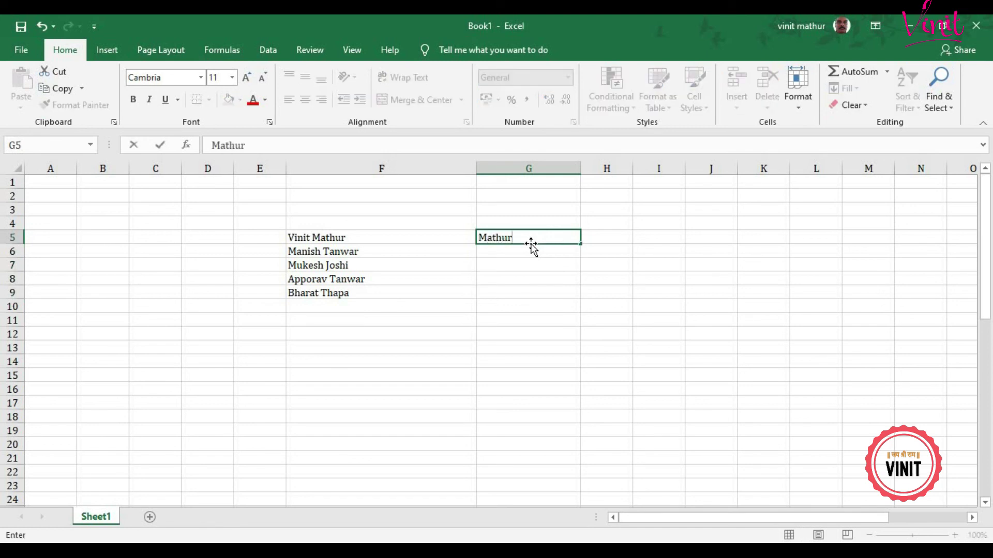
key("Return")
Step: Flash Fill G5:G9 so G6:G9 get the remaining surnames from column F
left_click_drag(535, 236, 526, 293)
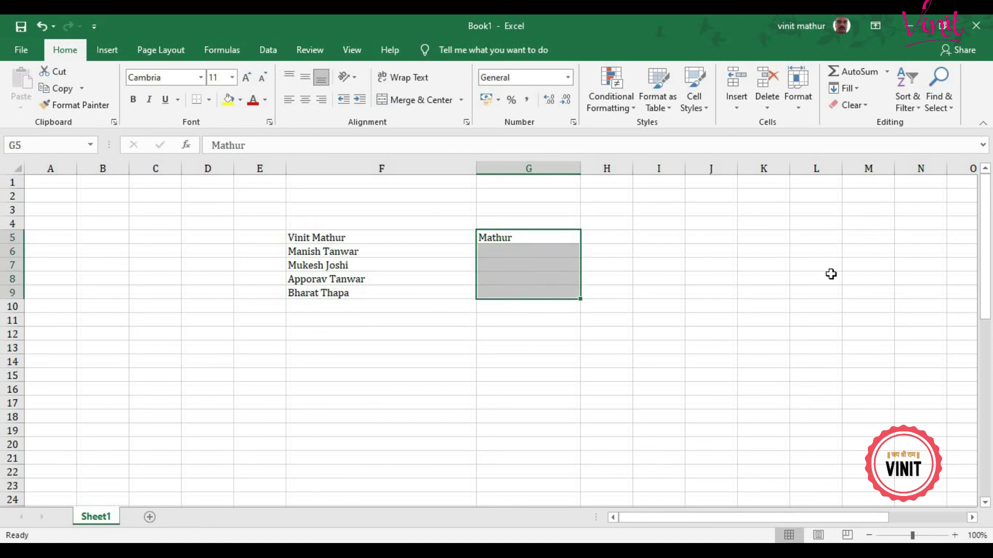
left_click(858, 90)
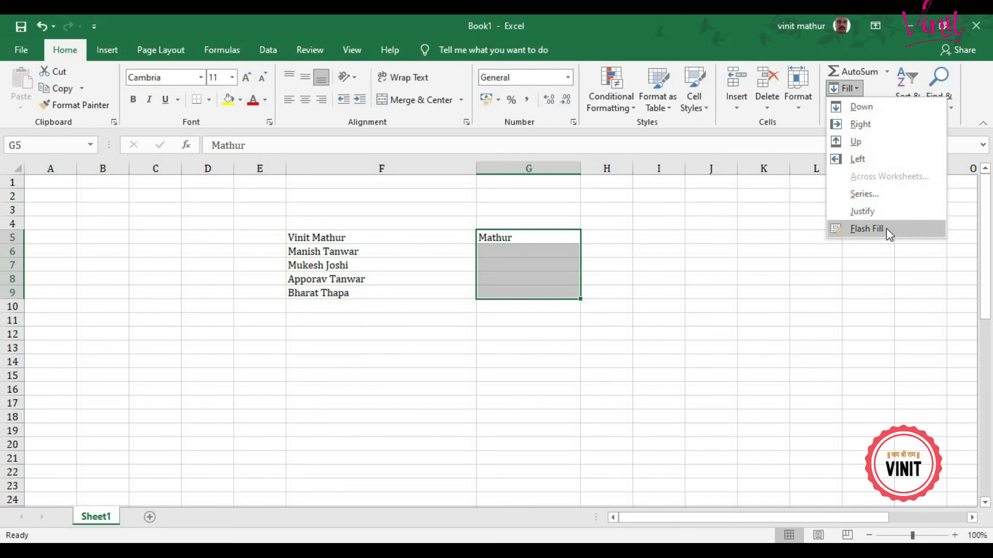
left_click(866, 228)
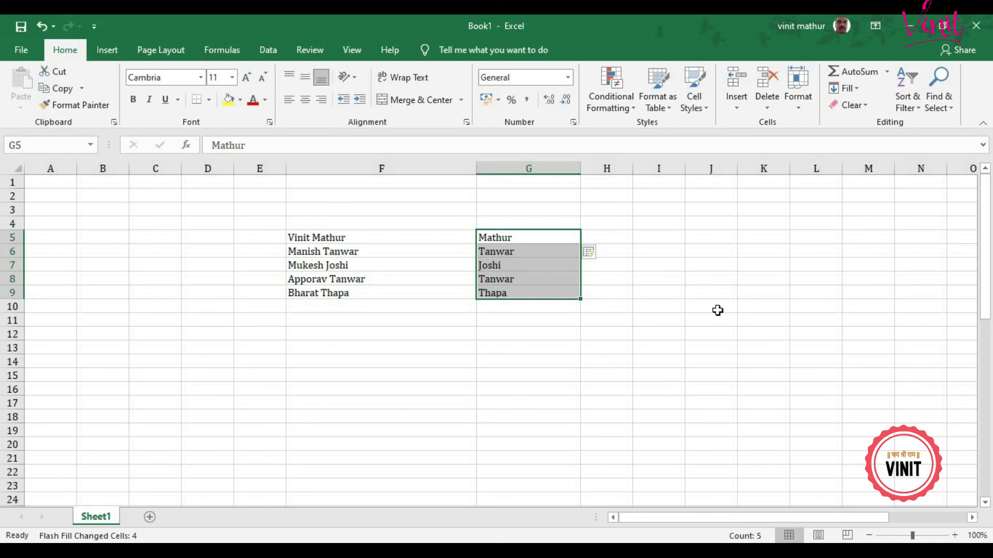
left_click(848, 89)
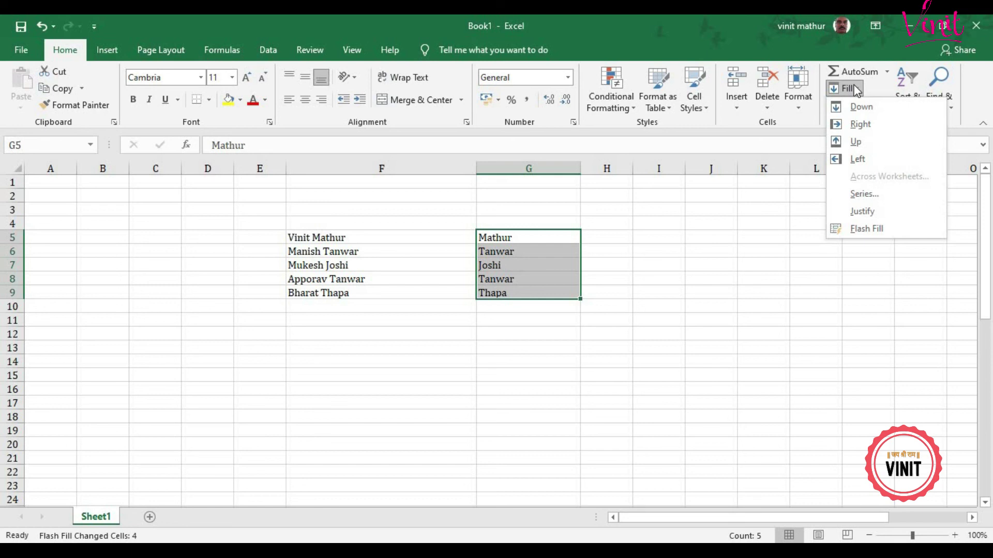
left_click(602, 332)
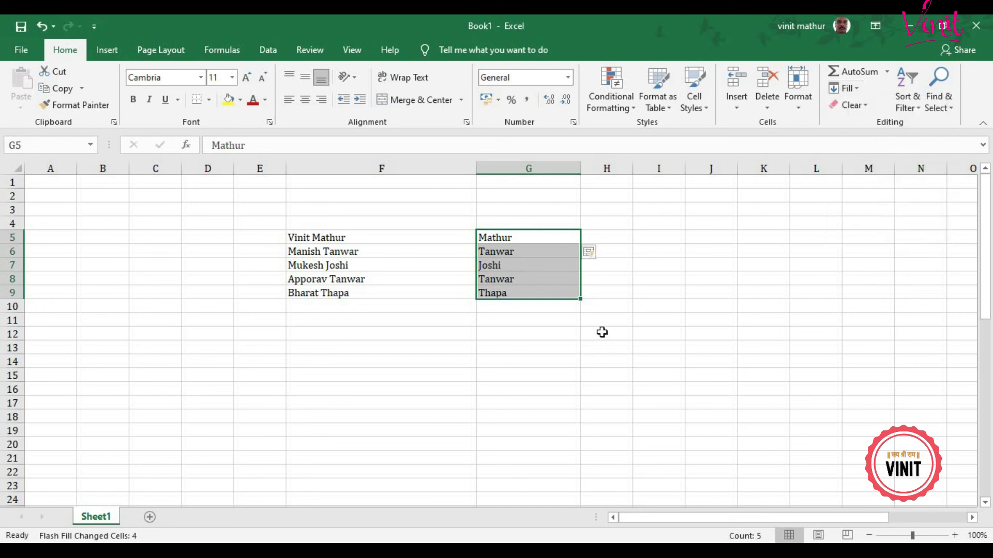